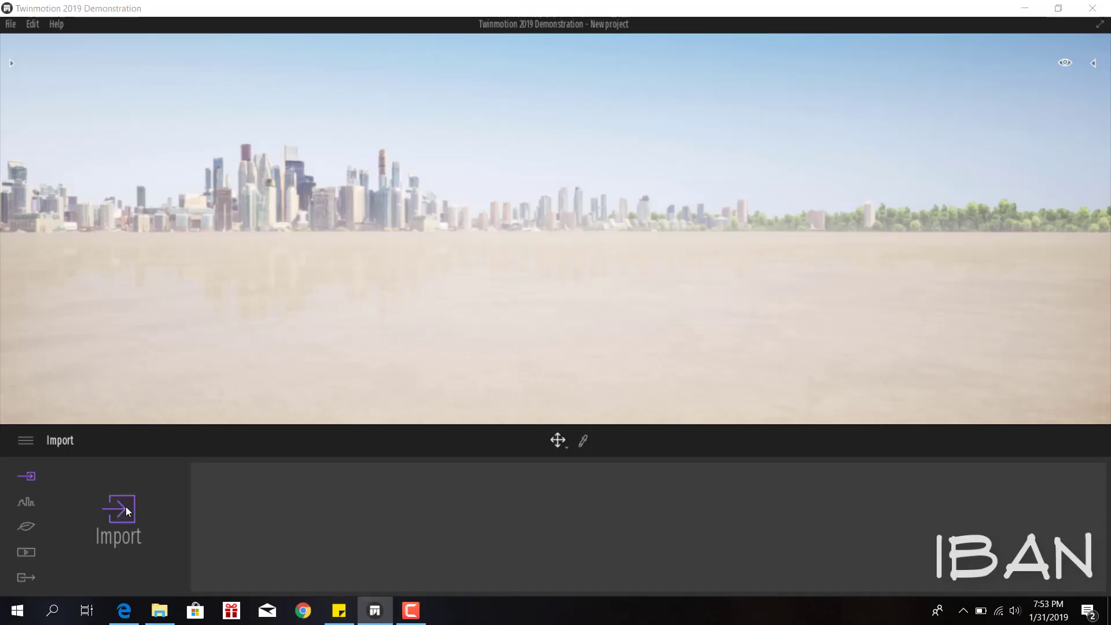
Step: Import the SketchUp loft room model and open the library's glass material category
{"action": "left_click", "coordinate": [126, 506]}
{"action": "left_click", "coordinate": [645, 272]}
{"action": "double_click", "coordinate": [345, 112]}
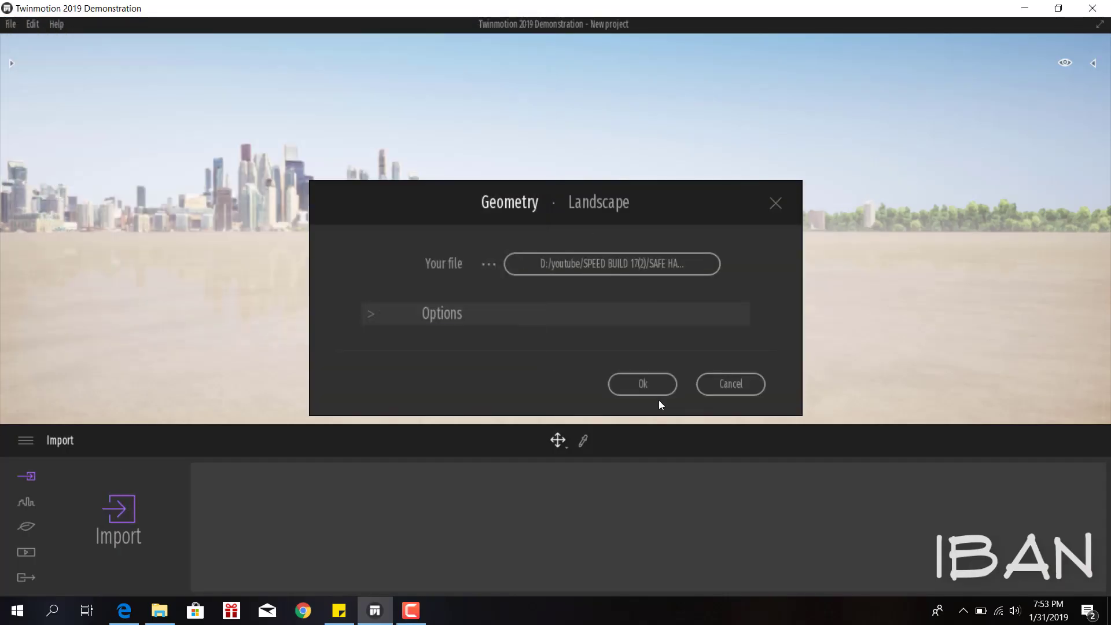
{"action": "left_click", "coordinate": [644, 388]}
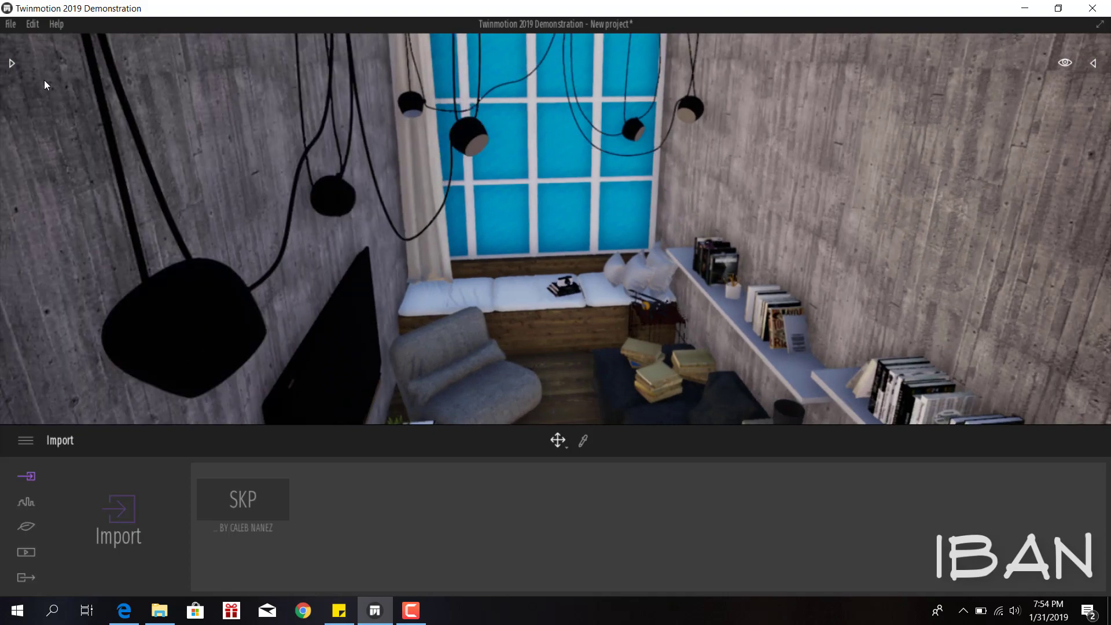
{"action": "left_click", "coordinate": [12, 63]}
{"action": "left_click", "coordinate": [58, 136]}
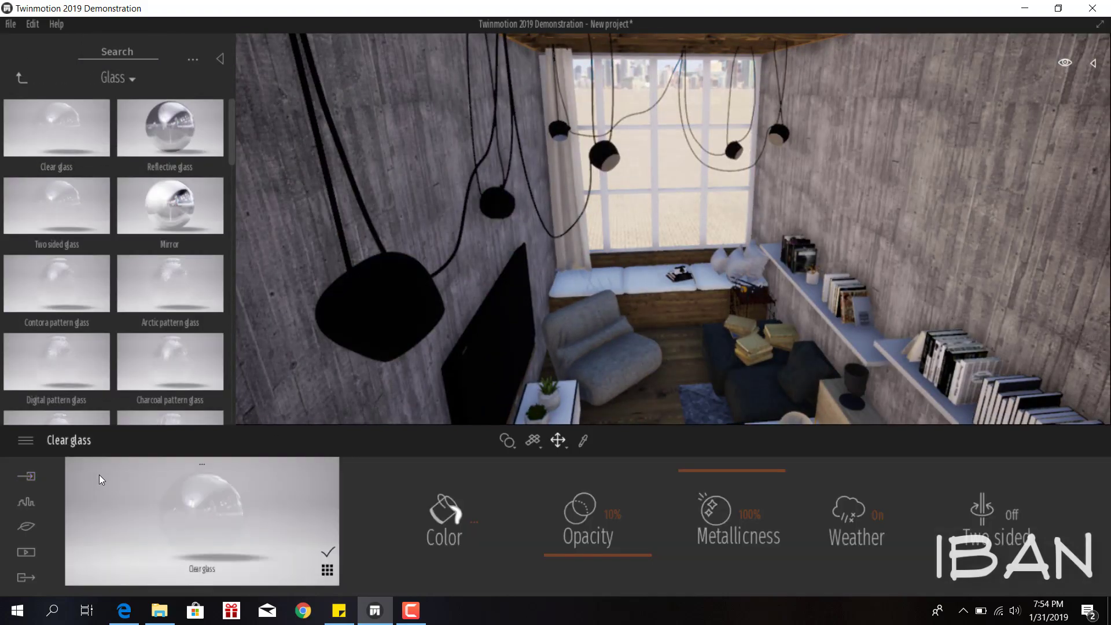
Step: Set Clear glass opacity to 81% and the scene background picture to Mountains
{"action": "left_click_drag", "start_coordinate": [603, 555], "coordinate": [596, 484]}
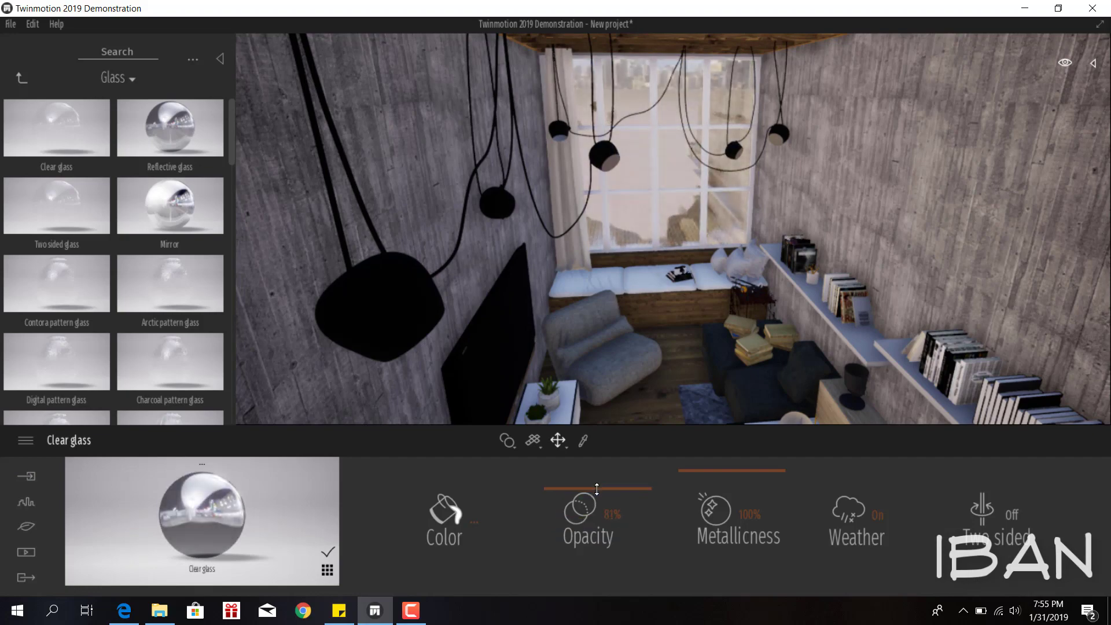
{"action": "left_click", "coordinate": [26, 502]}
{"action": "left_click", "coordinate": [394, 517]}
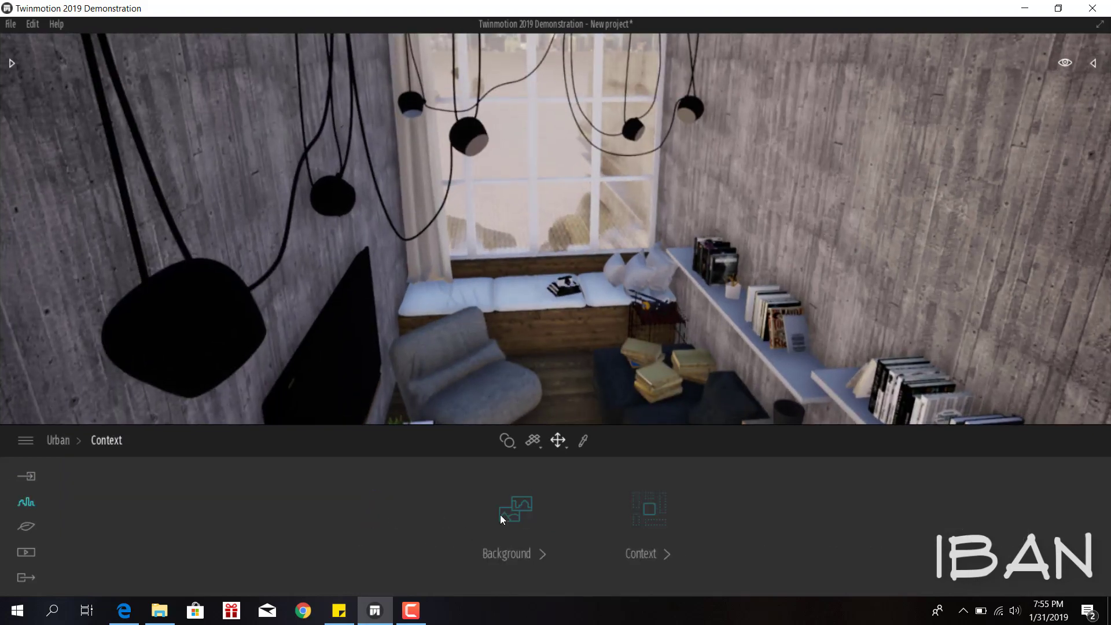
{"action": "left_click", "coordinate": [500, 515]}
{"action": "left_click", "coordinate": [558, 514]}
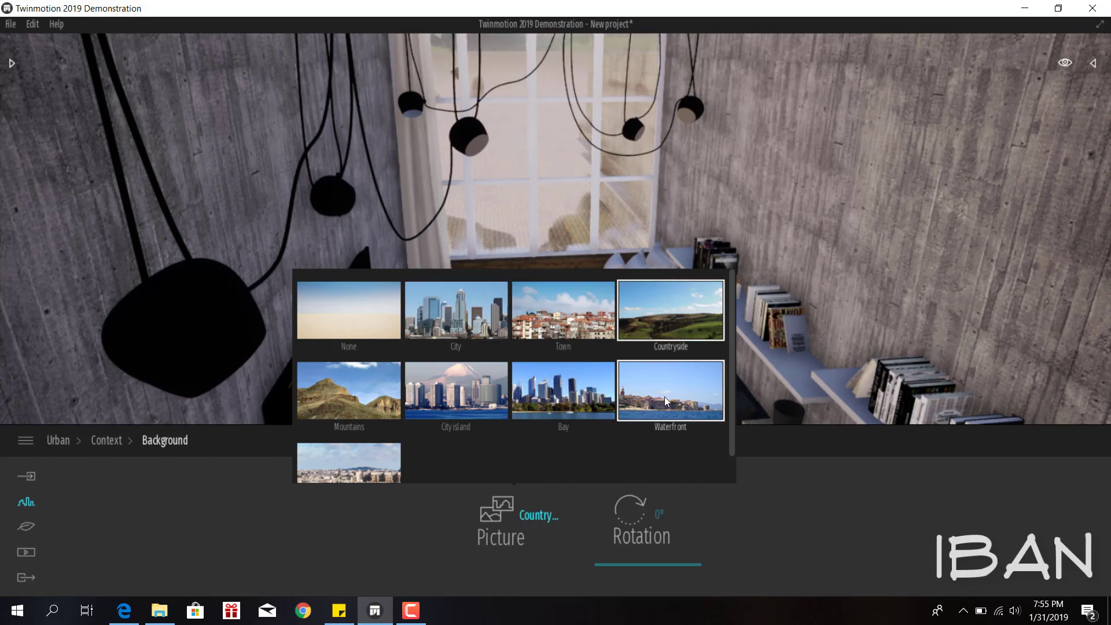
{"action": "scroll", "coordinate": [637, 411], "scroll_direction": "down", "scroll_amount": 5}
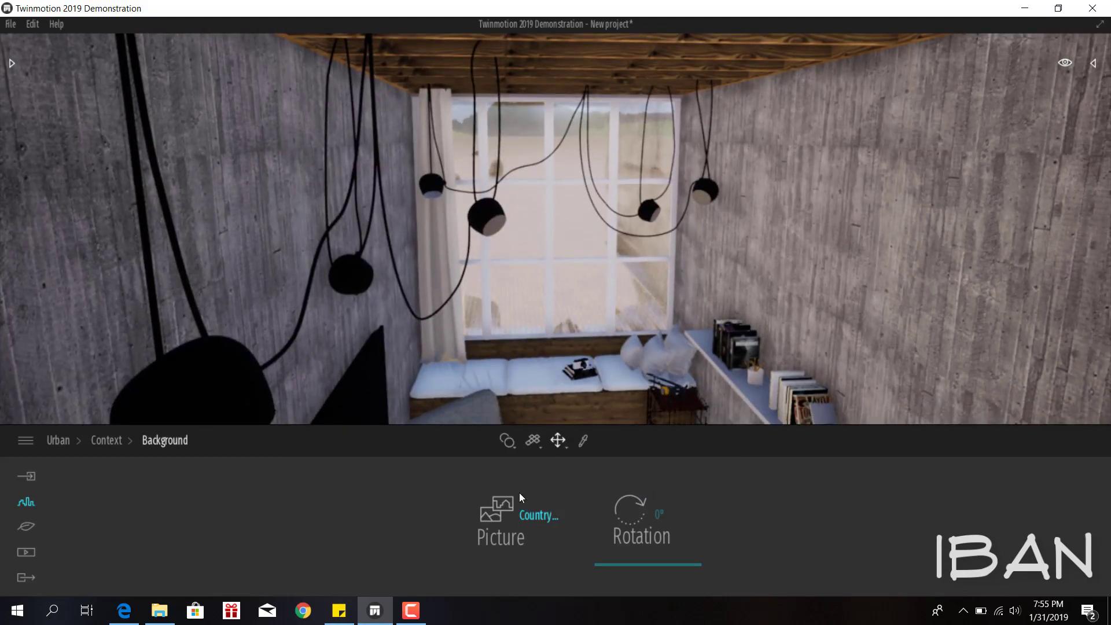
{"action": "left_click", "coordinate": [514, 500]}
{"action": "left_click", "coordinate": [530, 498]}
{"action": "left_click", "coordinate": [347, 388]}
{"action": "scroll", "coordinate": [821, 274], "scroll_direction": "up", "scroll_amount": 5}
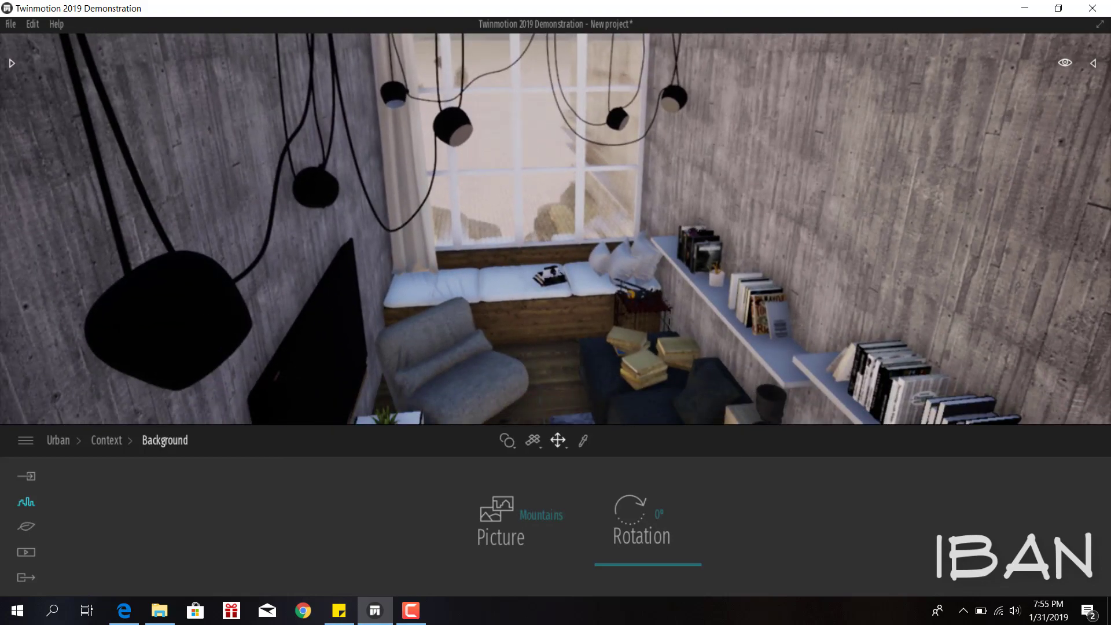
{"action": "scroll", "coordinate": [555, 231], "scroll_direction": "down", "scroll_amount": 3}
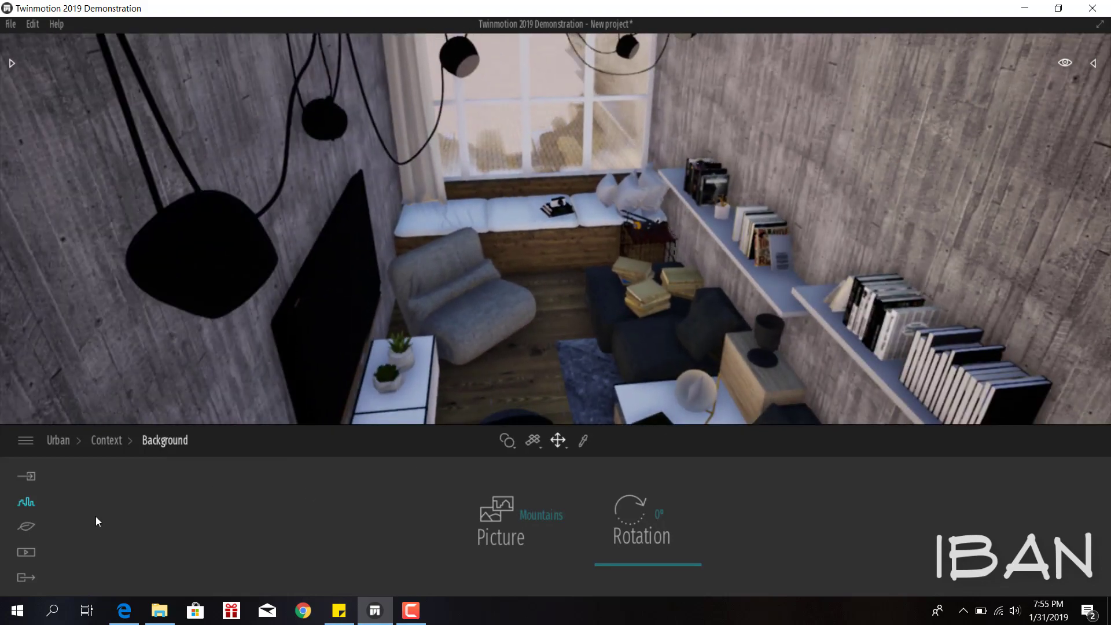
Step: Create a new Image 01 still shot with the time of day set to 09:30
{"action": "left_click", "coordinate": [40, 551]}
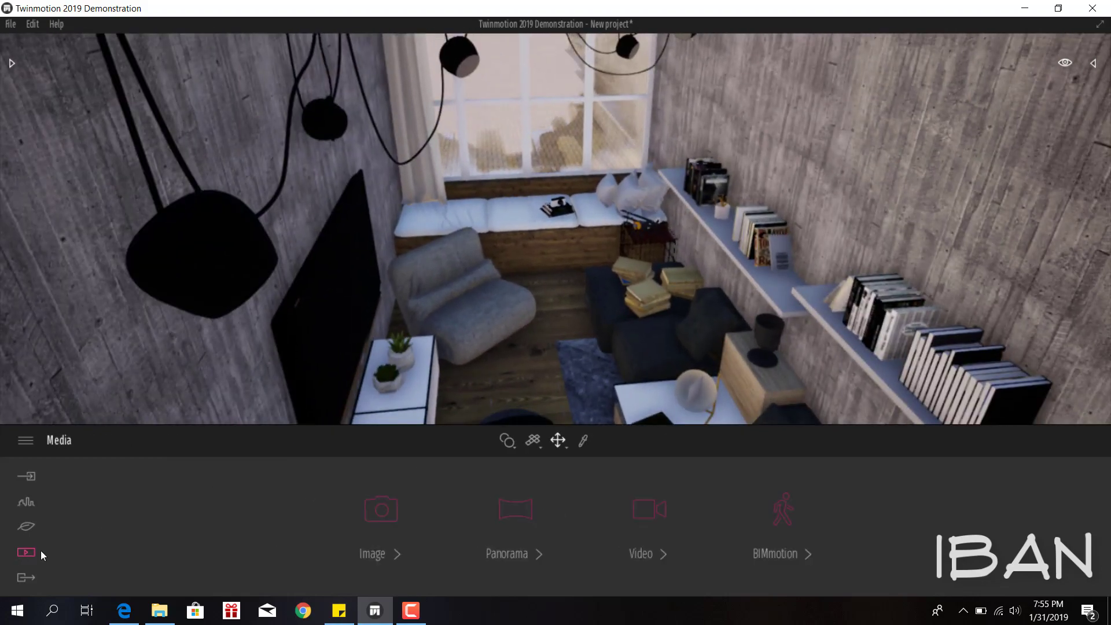
{"action": "left_click", "coordinate": [400, 520]}
{"action": "left_click", "coordinate": [125, 521]}
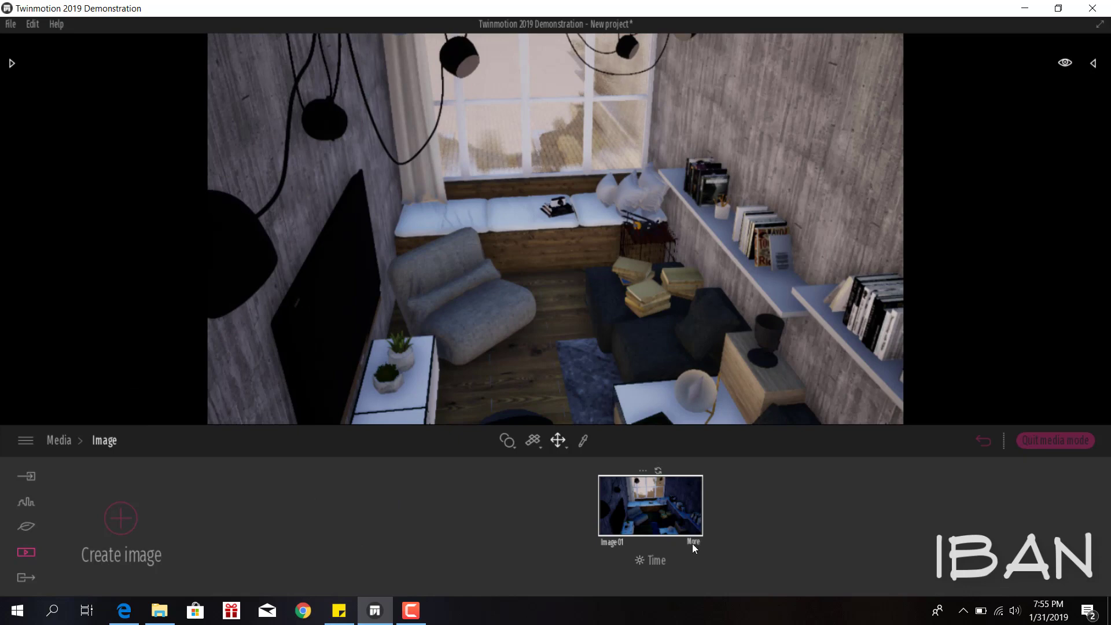
{"action": "left_click", "coordinate": [651, 562]}
{"action": "left_click_drag", "start_coordinate": [651, 466], "coordinate": [650, 457]}
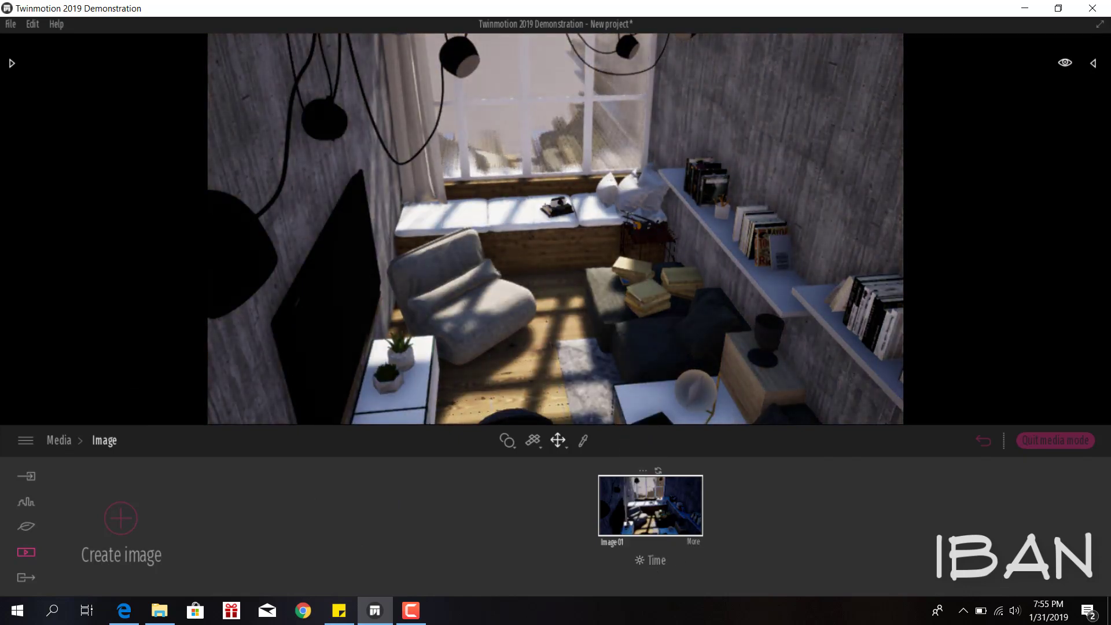
Step: Look around the room toward the hanging lamps, window and curtains, then reopen the material library
{"action": "left_click_drag", "start_coordinate": [579, 348], "coordinate": [561, 347]}
{"action": "left_click_drag", "start_coordinate": [555, 231], "coordinate": [521, 174]}
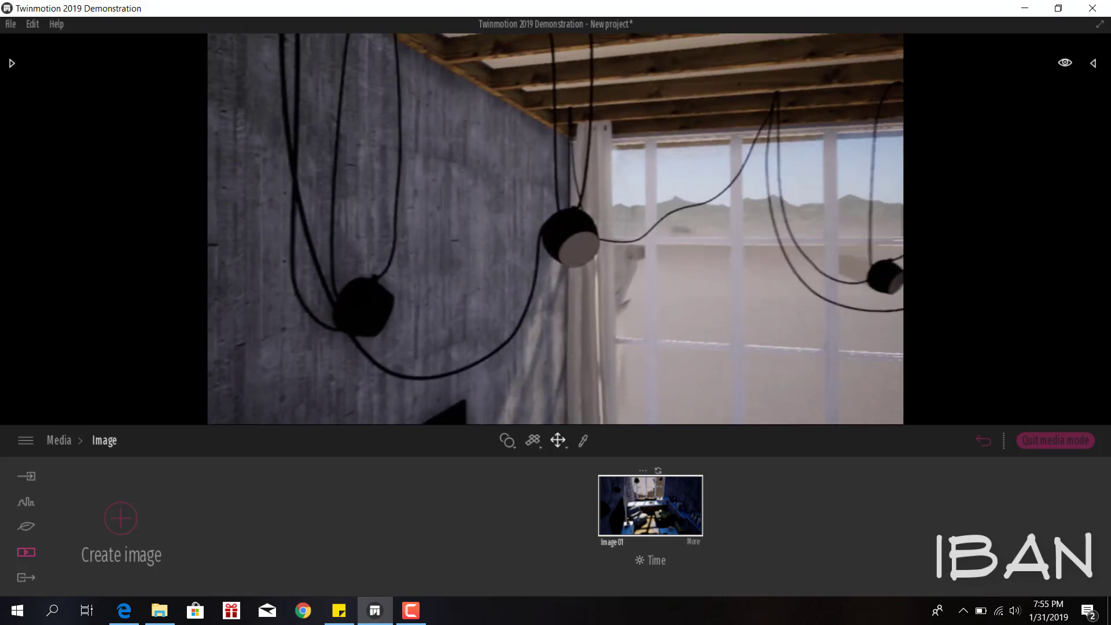
{"action": "left_click_drag", "start_coordinate": [556, 232], "coordinate": [521, 173]}
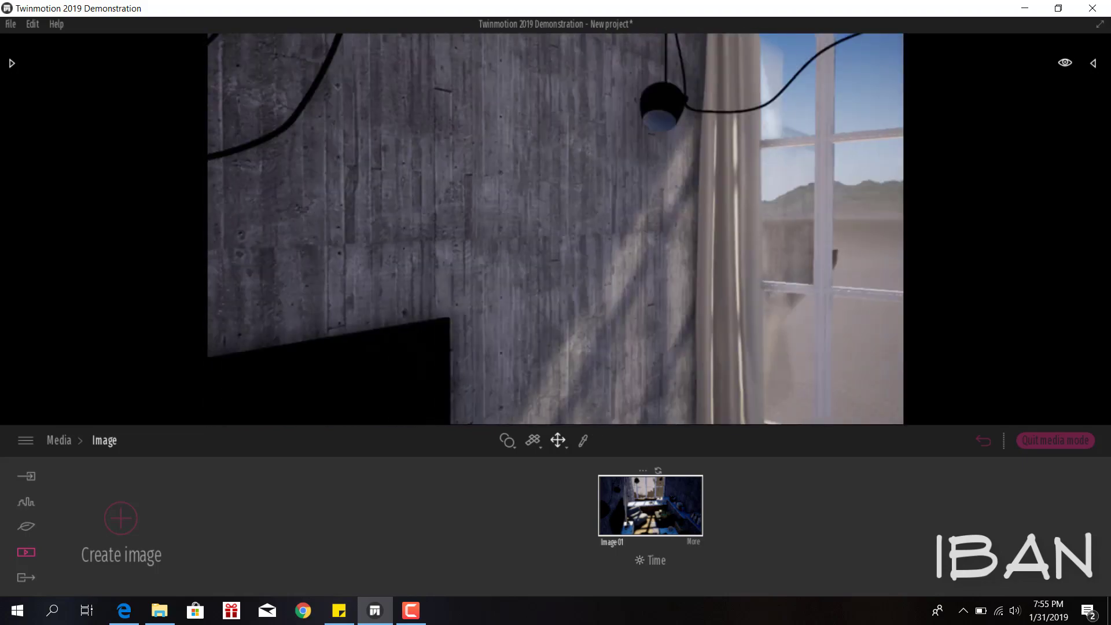
{"action": "left_click_drag", "start_coordinate": [555, 231], "coordinate": [692, 134]}
{"action": "left_click", "coordinate": [692, 134]}
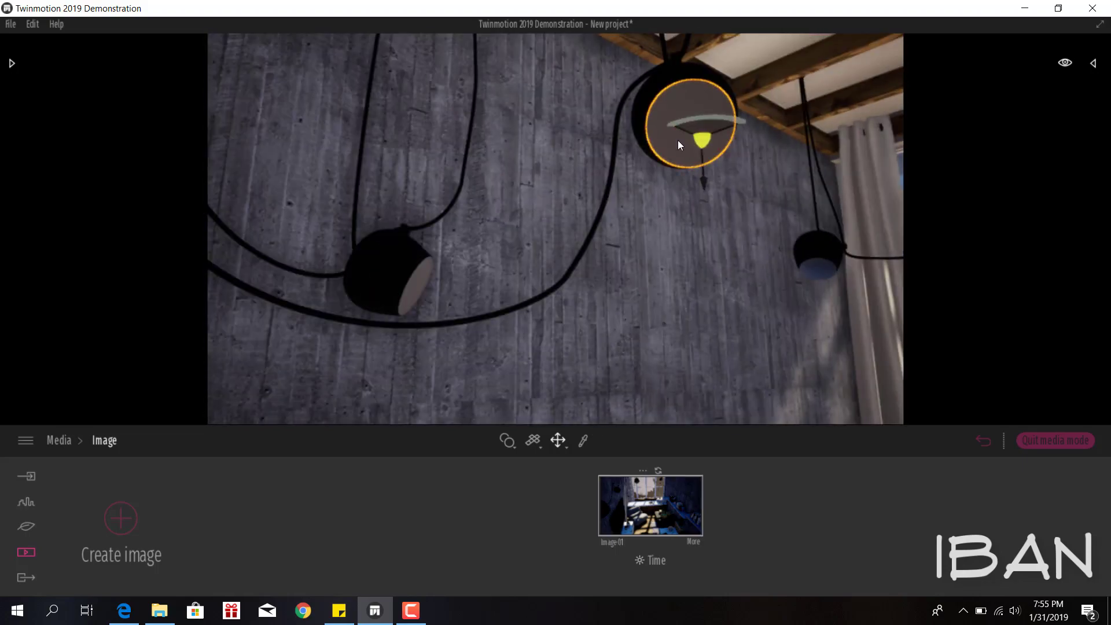
{"action": "left_click", "coordinate": [678, 141]}
{"action": "left_click", "coordinate": [680, 117]}
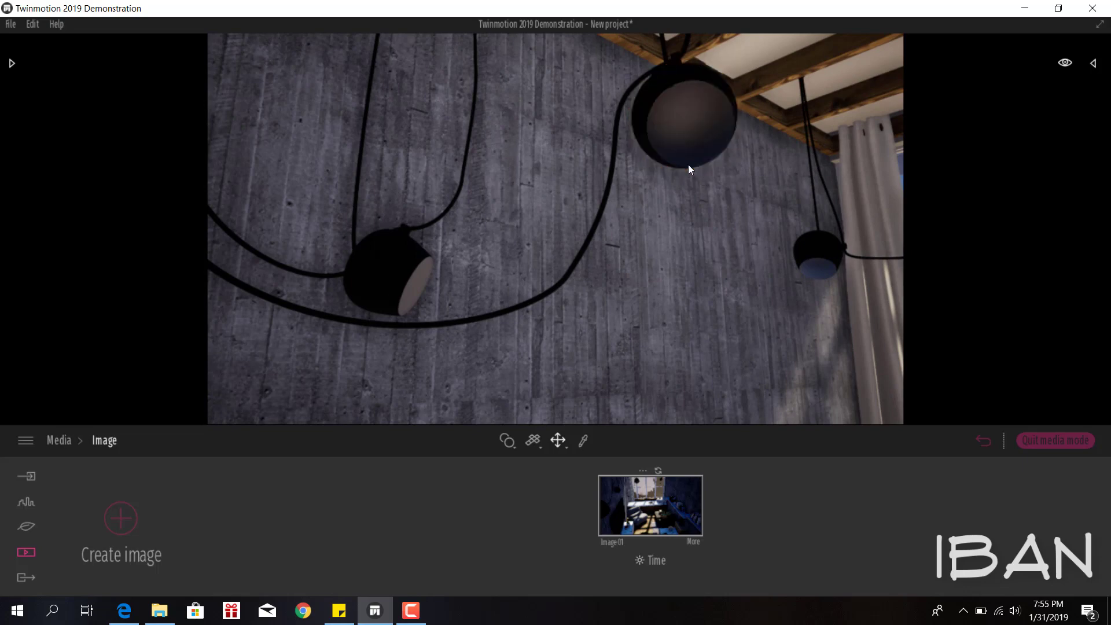
{"action": "left_click_drag", "start_coordinate": [689, 169], "coordinate": [517, 183]}
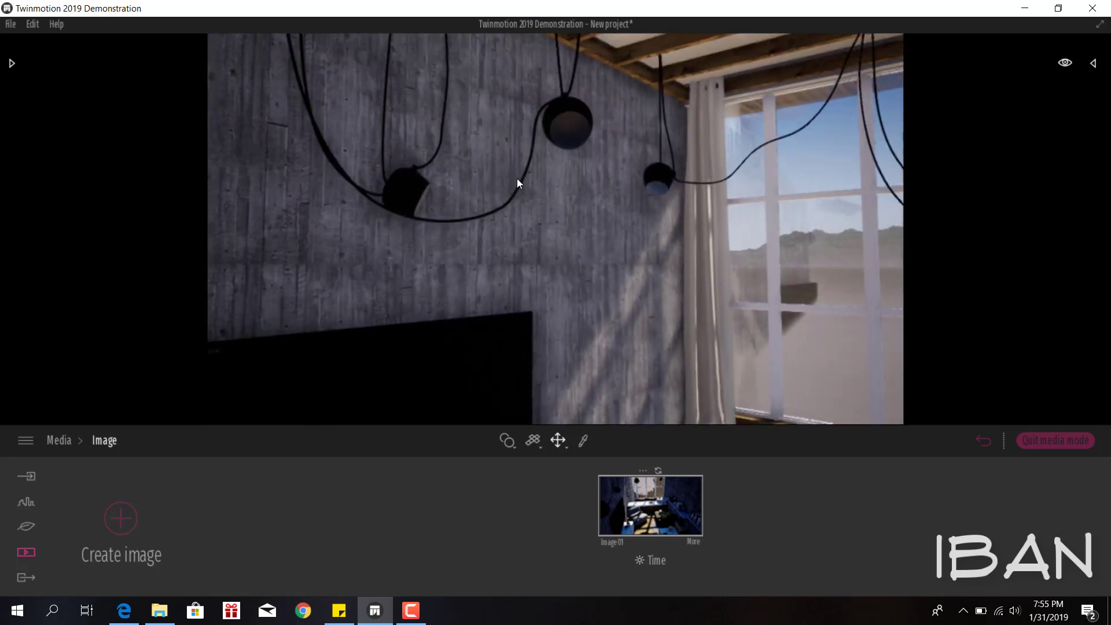
{"action": "left_click", "coordinate": [59, 441]}
{"action": "left_click", "coordinate": [12, 62]}
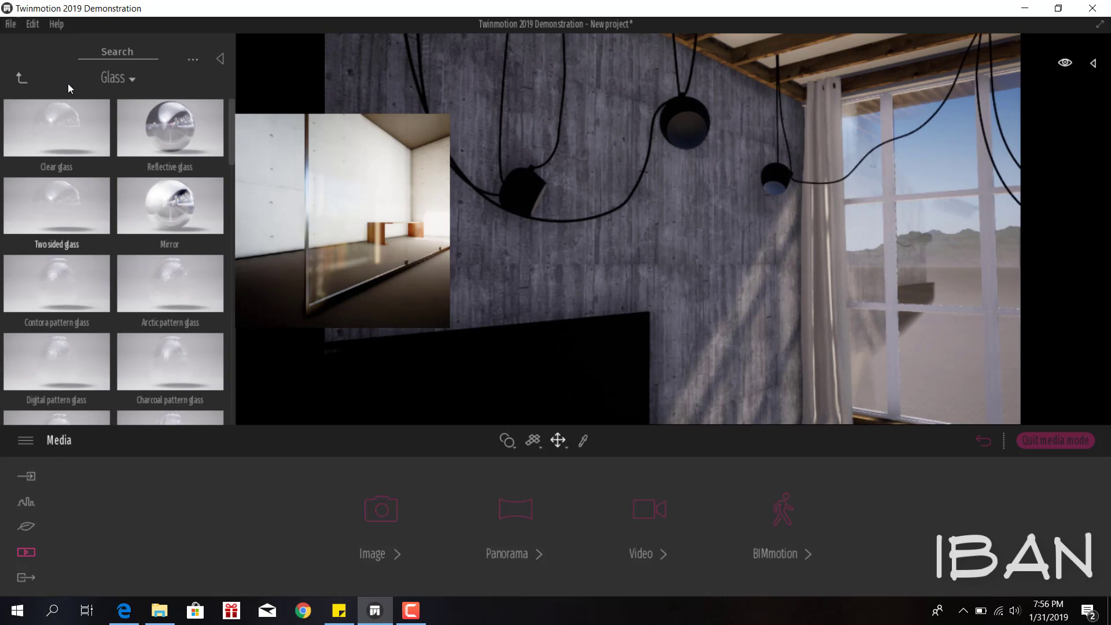
Step: Apply the Neon 01 material from the Neons category to the hanging lamps and cables
{"action": "left_click", "coordinate": [17, 79]}
{"action": "scroll", "coordinate": [92, 219], "scroll_direction": "down", "scroll_amount": 3}
{"action": "scroll", "coordinate": [90, 219], "scroll_direction": "down", "scroll_amount": 2}
{"action": "scroll", "coordinate": [79, 248], "scroll_direction": "up", "scroll_amount": 5}
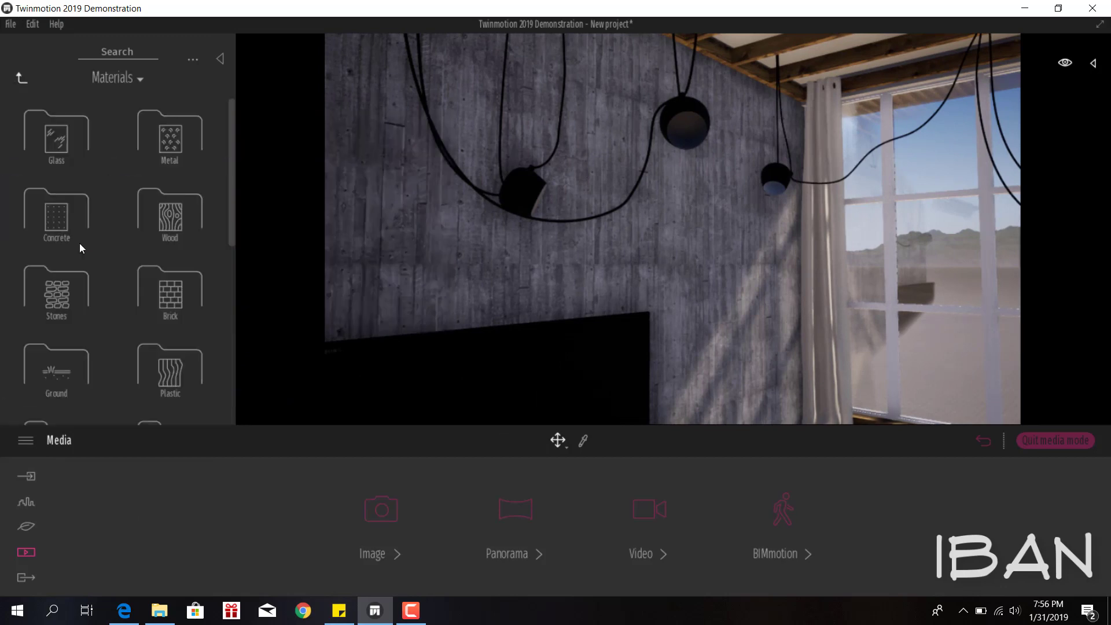
{"action": "scroll", "coordinate": [71, 311], "scroll_direction": "down", "scroll_amount": 2}
{"action": "scroll", "coordinate": [71, 307], "scroll_direction": "down", "scroll_amount": 2}
{"action": "scroll", "coordinate": [69, 304], "scroll_direction": "down", "scroll_amount": 3}
{"action": "left_click", "coordinate": [67, 300]}
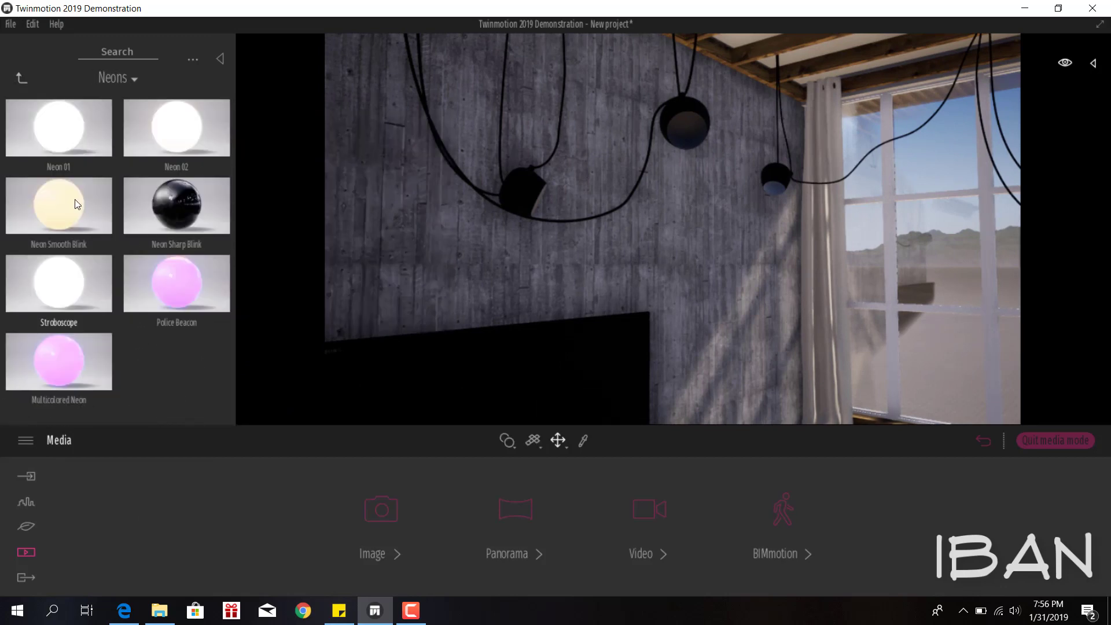
{"action": "left_click_drag", "start_coordinate": [58, 126], "coordinate": [685, 134]}
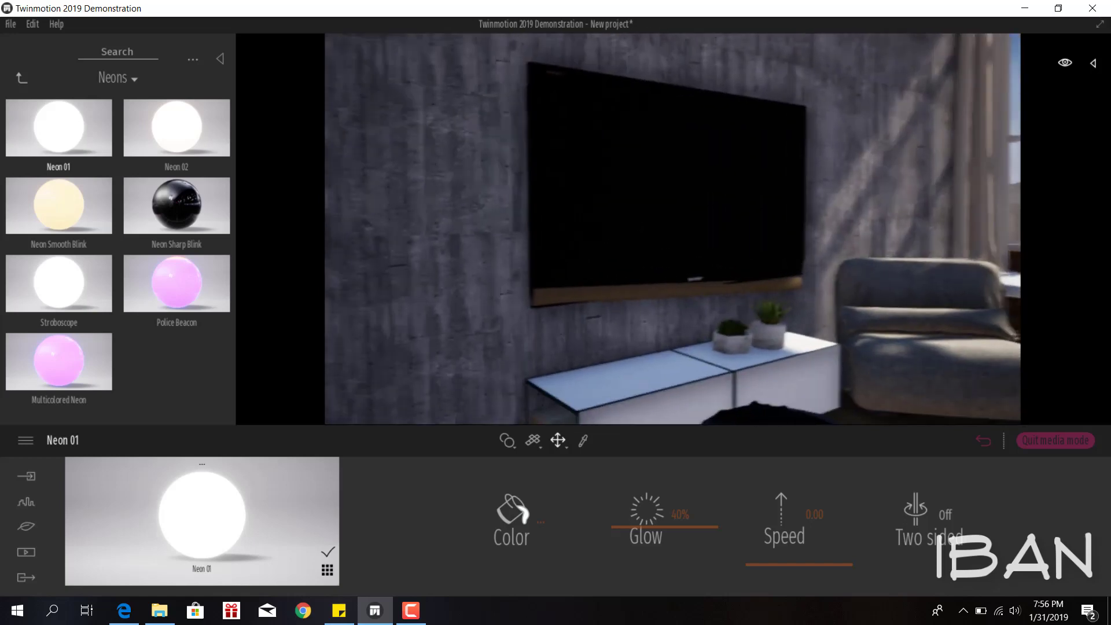
{"action": "left_click", "coordinate": [26, 552]}
Step: Narrow Image 01's camera field of view to 55 and reposition the view
{"action": "left_click", "coordinate": [373, 515]}
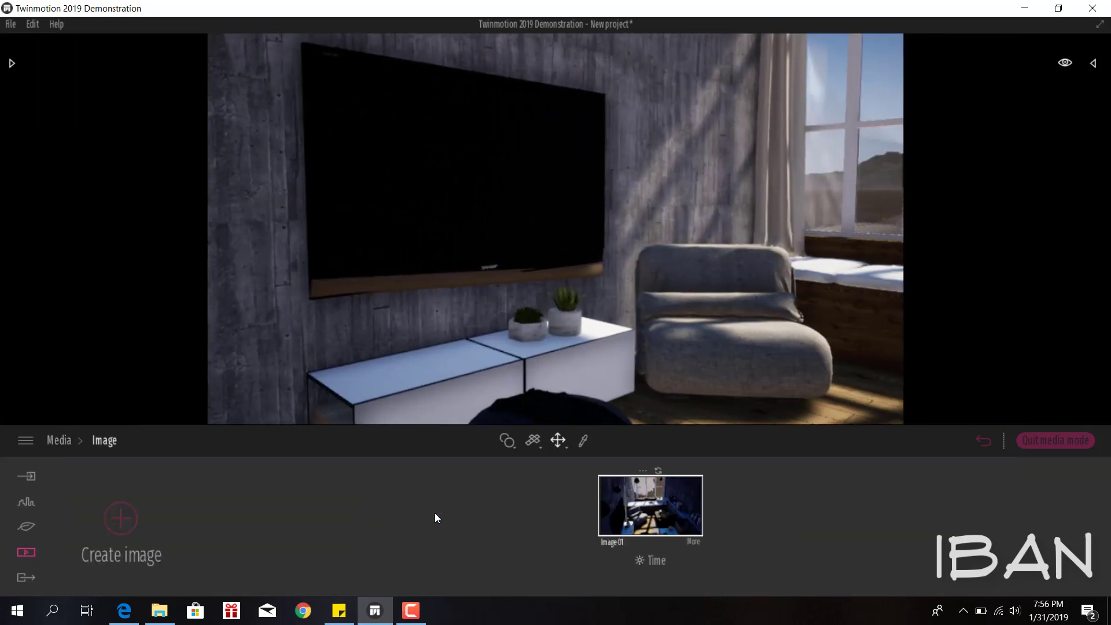
{"action": "left_click", "coordinate": [693, 541]}
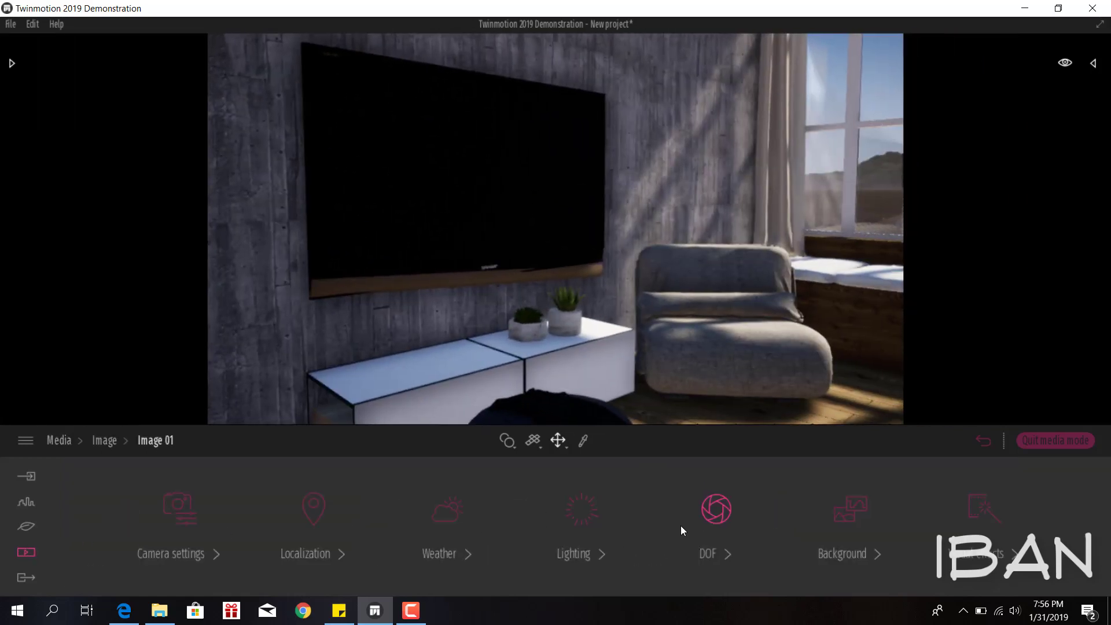
{"action": "left_click", "coordinate": [196, 528]}
{"action": "mouse_move", "coordinate": [439, 534]}
{"action": "left_mouse_down"}
{"action": "mouse_move", "coordinate": [437, 546]}
{"action": "mouse_move", "coordinate": [437, 524]}
{"action": "left_mouse_up"}
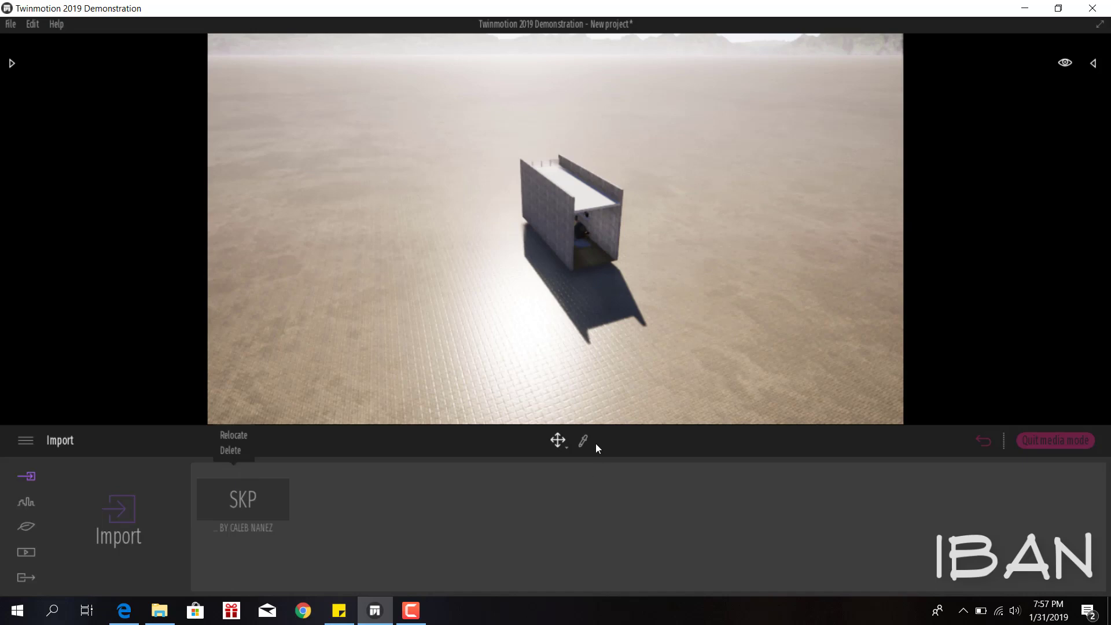
{"action": "left_click_drag", "start_coordinate": [640, 392], "coordinate": [624, 463]}
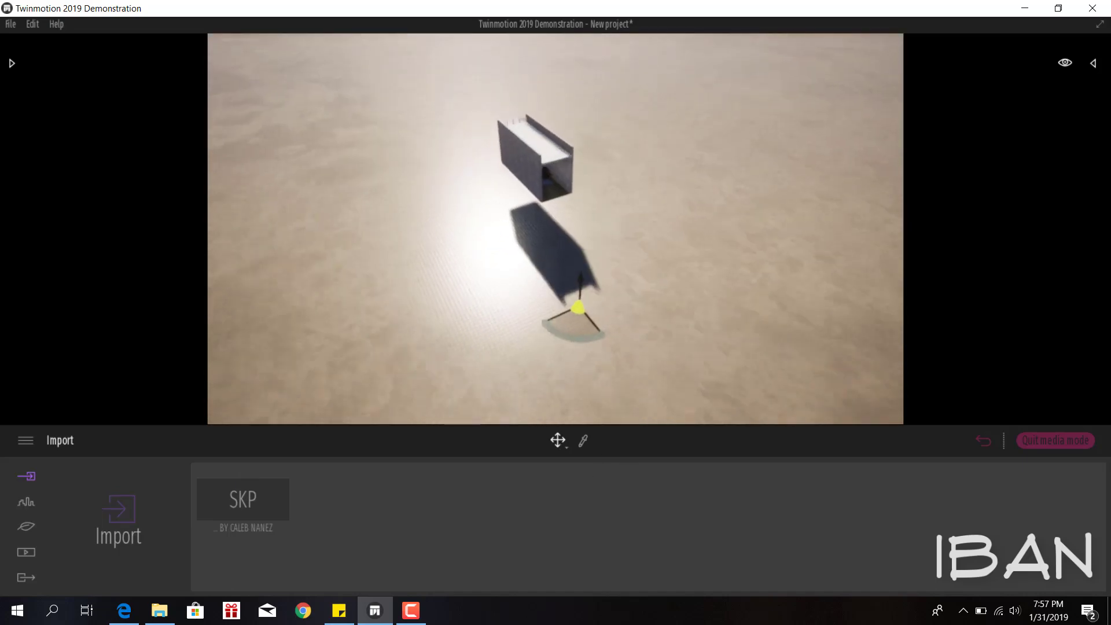
{"action": "left_click_drag", "start_coordinate": [578, 269], "coordinate": [568, 351]}
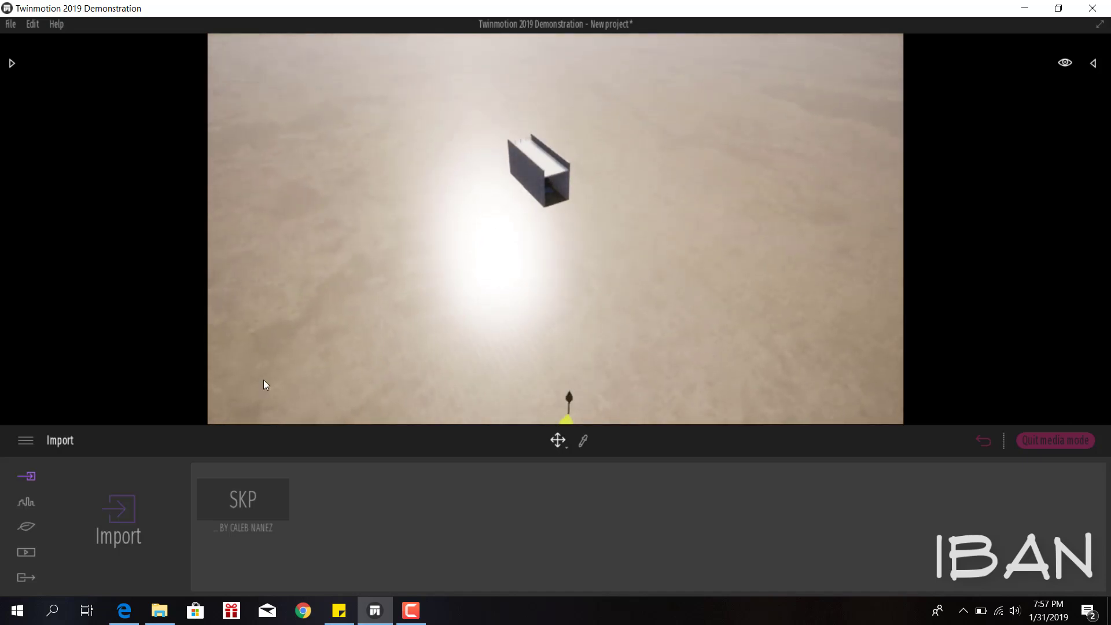
Step: Return to the saved Image 01 interior view, adjust the camera and open its settings
{"action": "left_click", "coordinate": [26, 552]}
{"action": "left_click", "coordinate": [376, 521]}
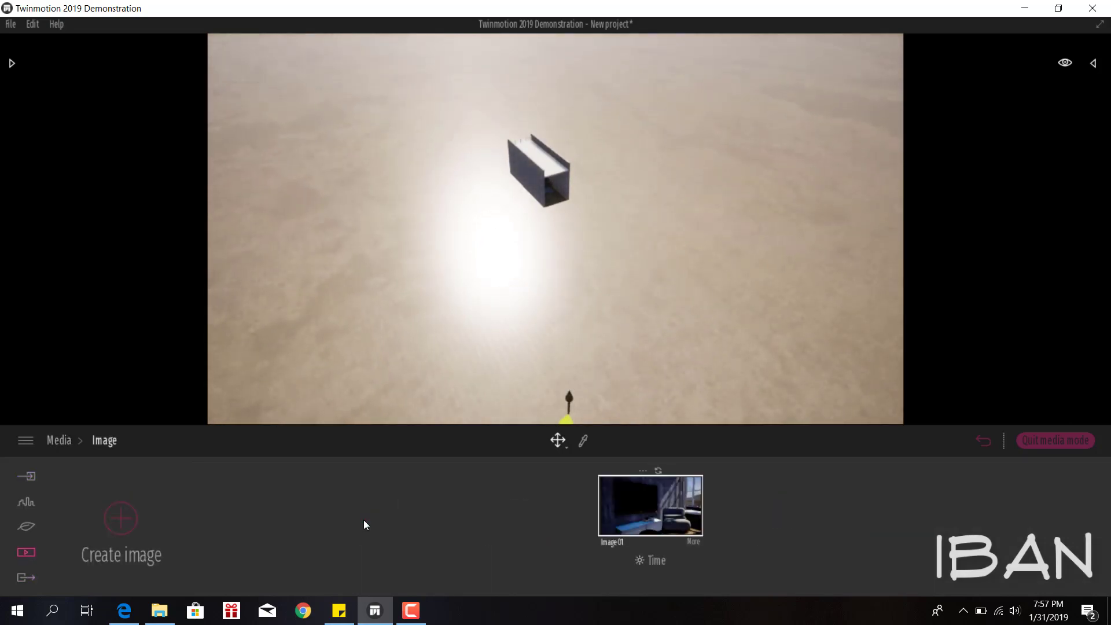
{"action": "left_click", "coordinate": [670, 500]}
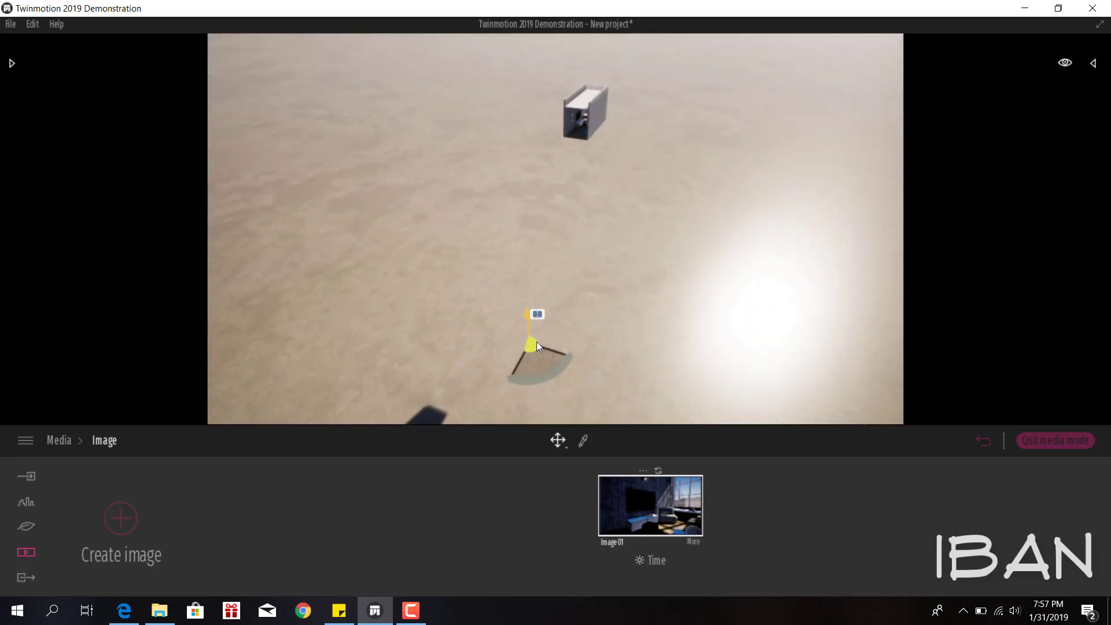
{"action": "left_click_drag", "start_coordinate": [516, 267], "coordinate": [505, 444]}
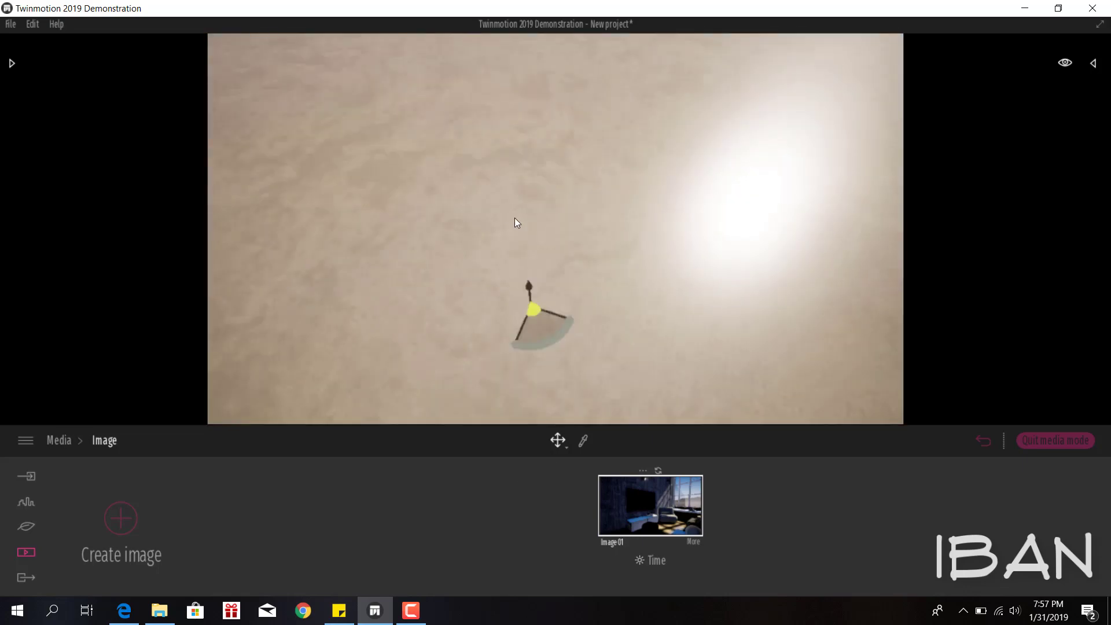
{"action": "left_click_drag", "start_coordinate": [515, 218], "coordinate": [536, 346]}
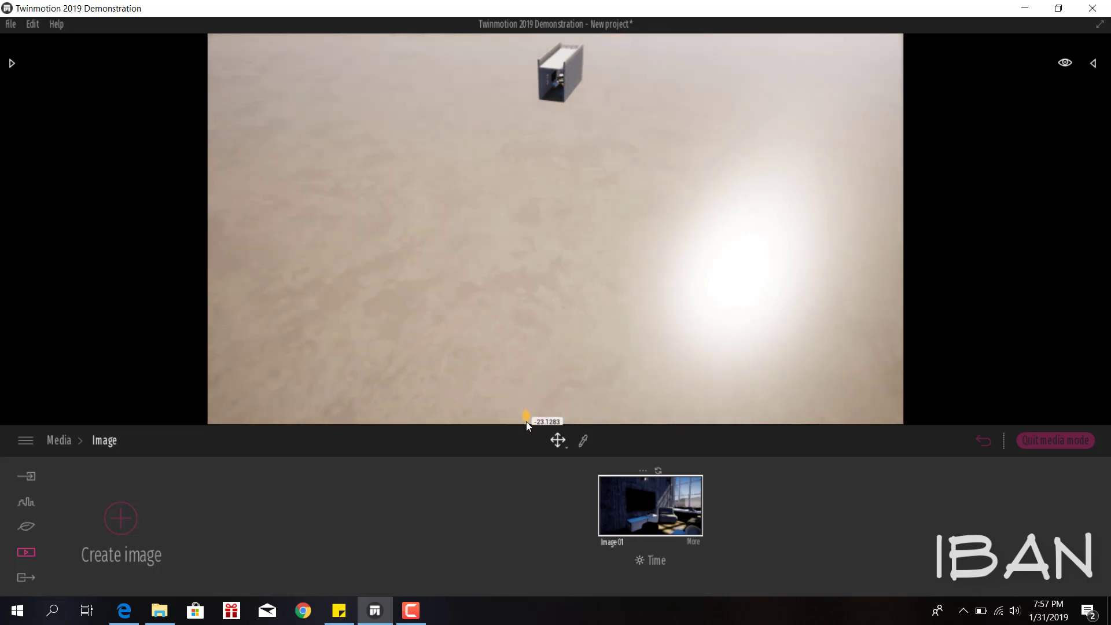
{"action": "left_click", "coordinate": [658, 481]}
{"action": "left_click_drag", "start_coordinate": [613, 254], "coordinate": [613, 289]}
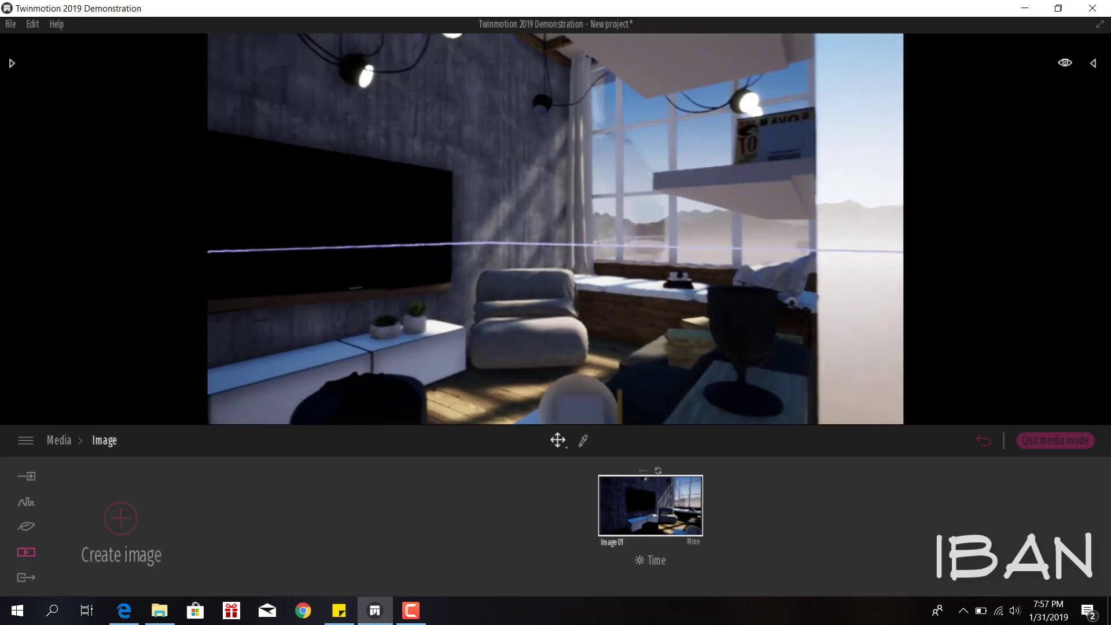
{"action": "left_click", "coordinate": [693, 541]}
Step: Raise Image 01's sun intensity, set ambient light to 1.17 and lower white balance
{"action": "left_click", "coordinate": [581, 518]}
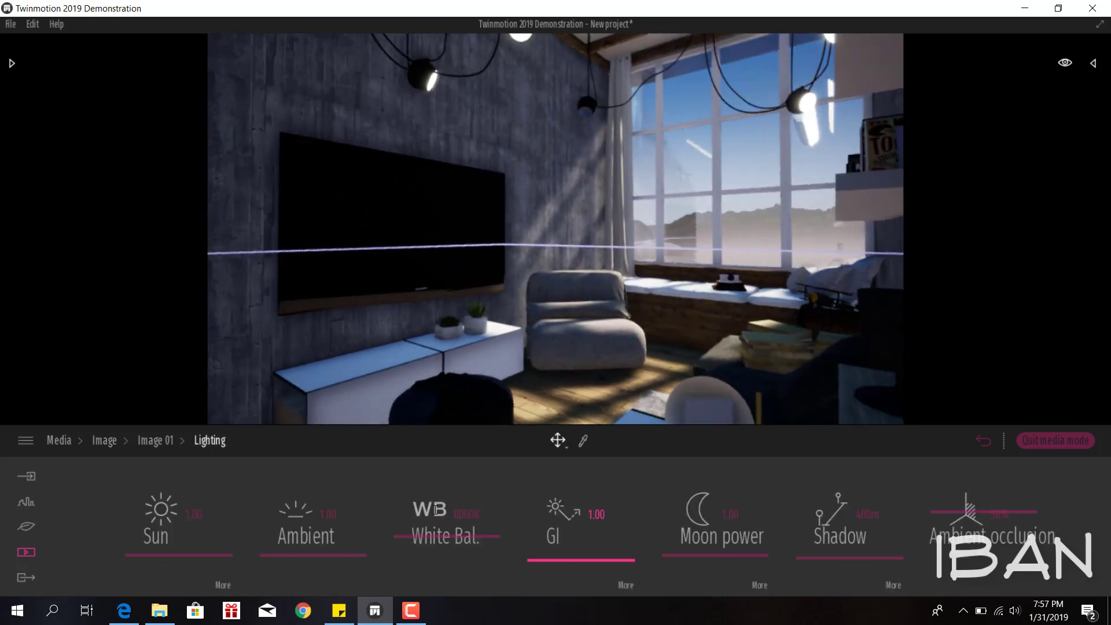
{"action": "left_click_drag", "start_coordinate": [204, 539], "coordinate": [207, 508]}
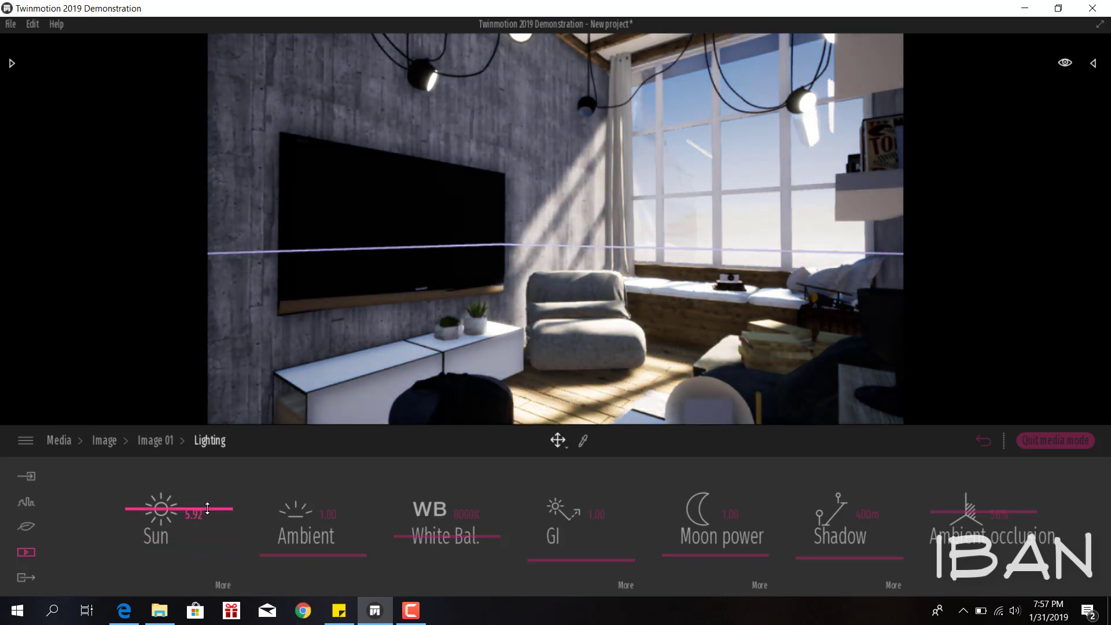
{"action": "left_click_drag", "start_coordinate": [275, 533], "coordinate": [315, 554]}
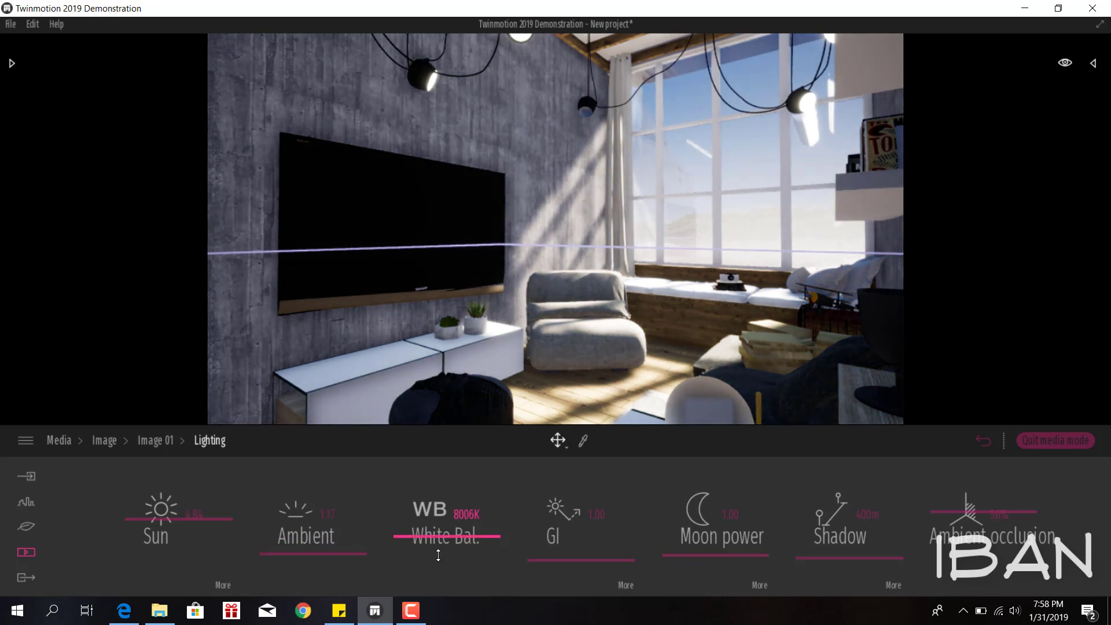
{"action": "left_click_drag", "start_coordinate": [436, 541], "coordinate": [438, 562]}
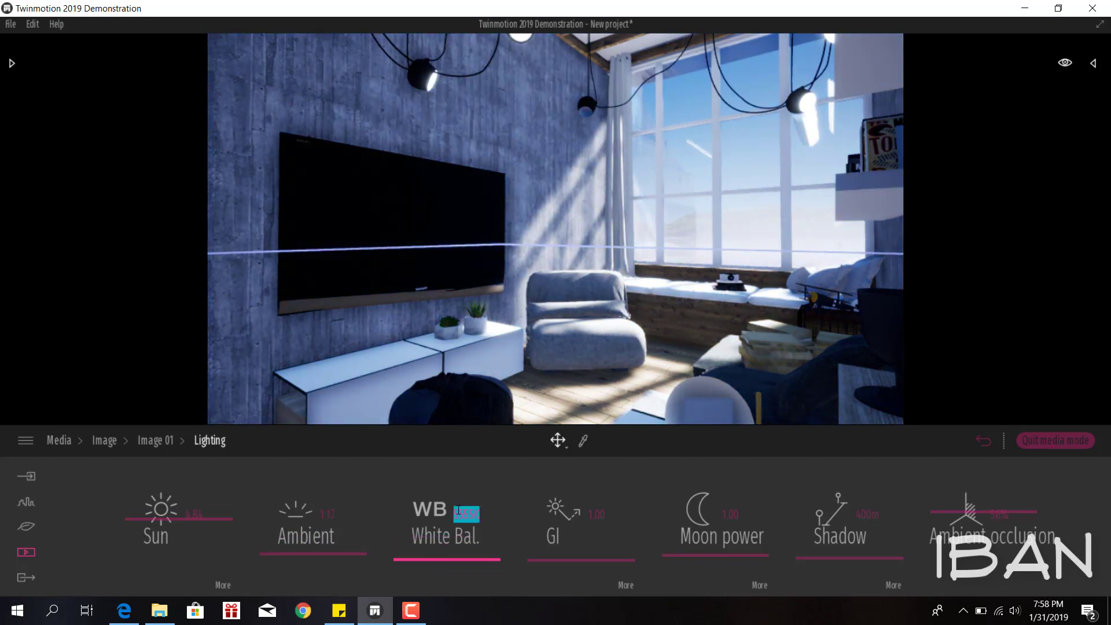
{"action": "type", "text": "800"}
{"action": "key", "text": "Return"}
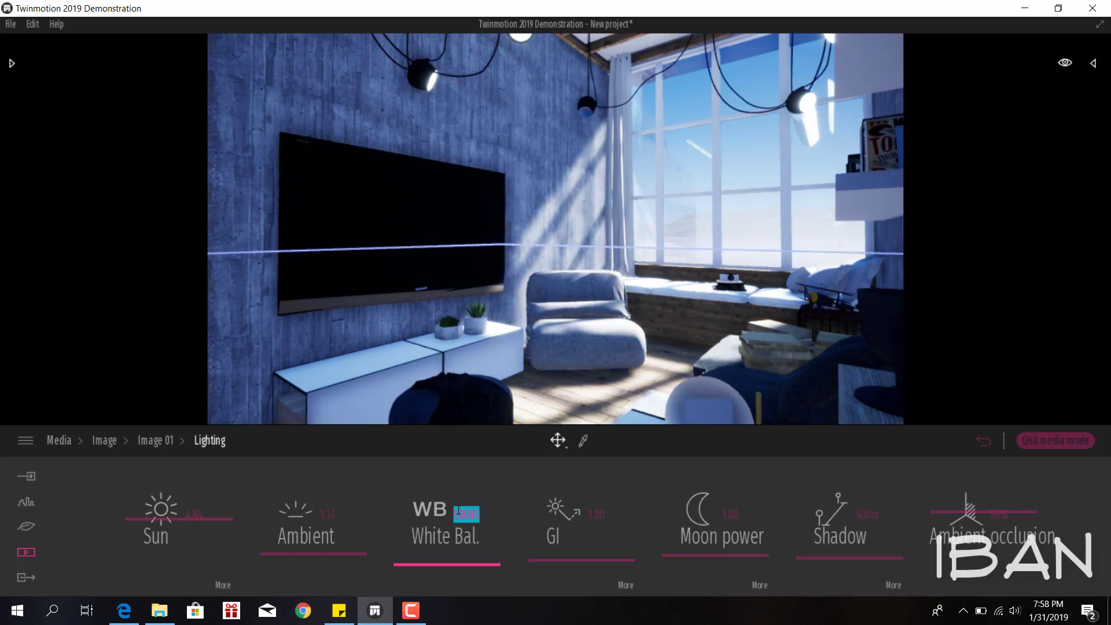
{"action": "left_click", "coordinate": [469, 511]}
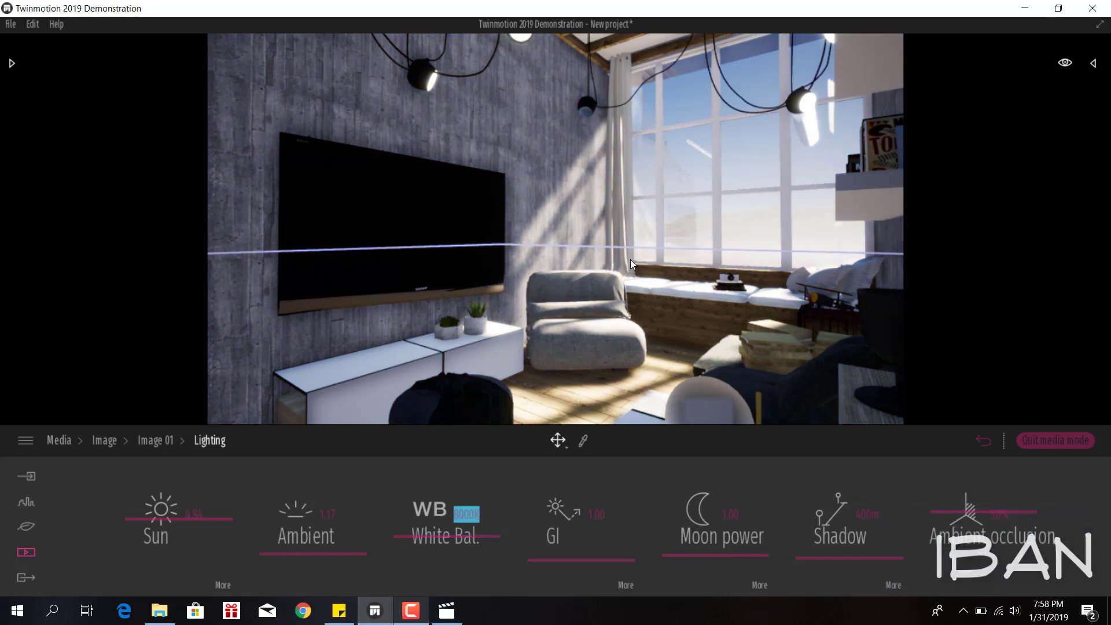
Step: Raise global illumination to 2.00, lower shadow distance and set ambient occlusion to 68%
{"action": "left_click_drag", "start_coordinate": [632, 264], "coordinate": [586, 475]}
{"action": "left_click_drag", "start_coordinate": [560, 561], "coordinate": [561, 560]}
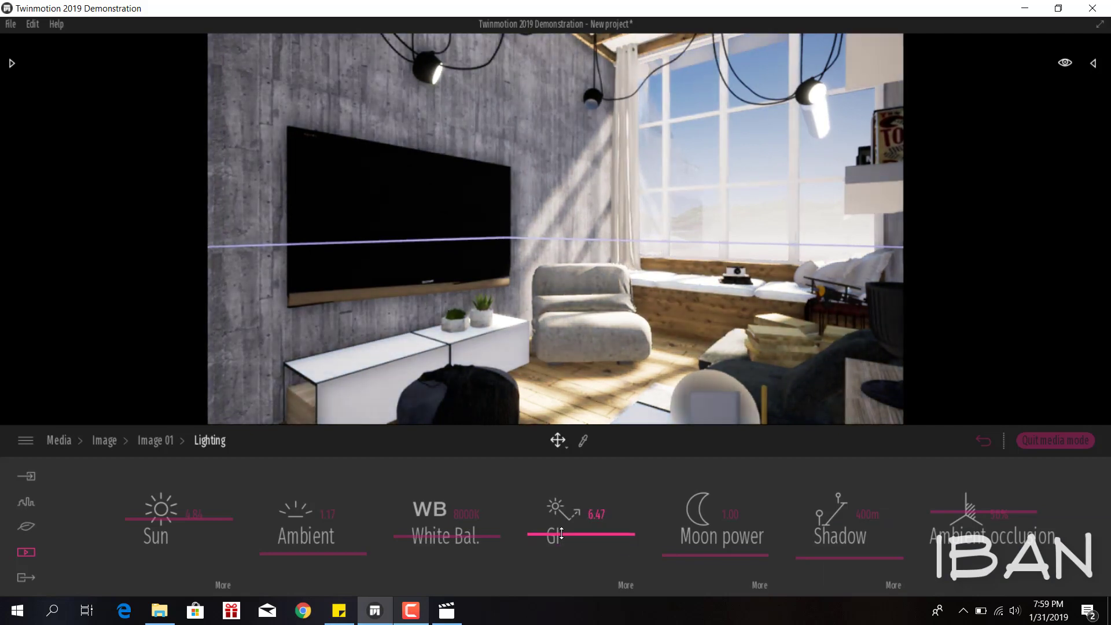
{"action": "left_click", "coordinate": [595, 514]}
{"action": "type", "text": "1"}
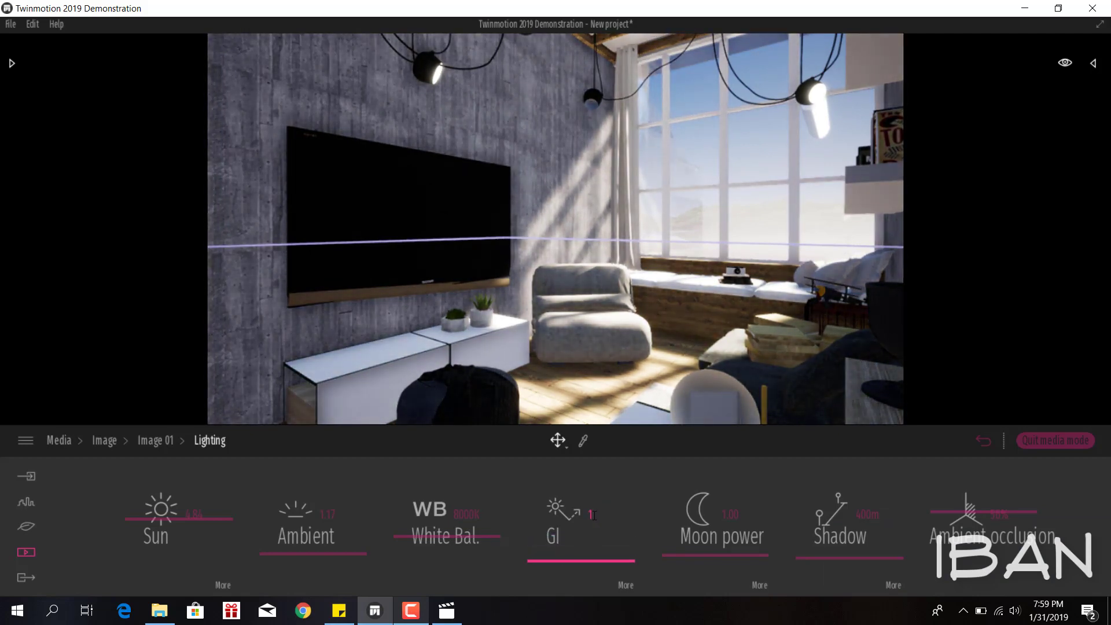
{"action": "left_click_drag", "start_coordinate": [841, 521], "coordinate": [845, 561]}
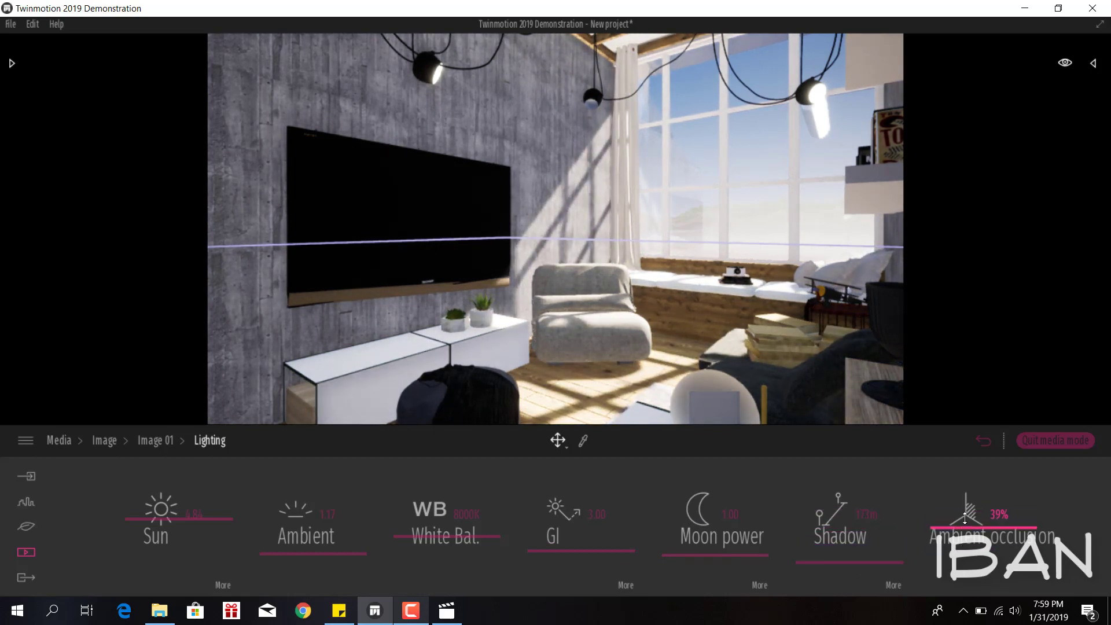
{"action": "left_click_drag", "start_coordinate": [981, 535], "coordinate": [965, 501]}
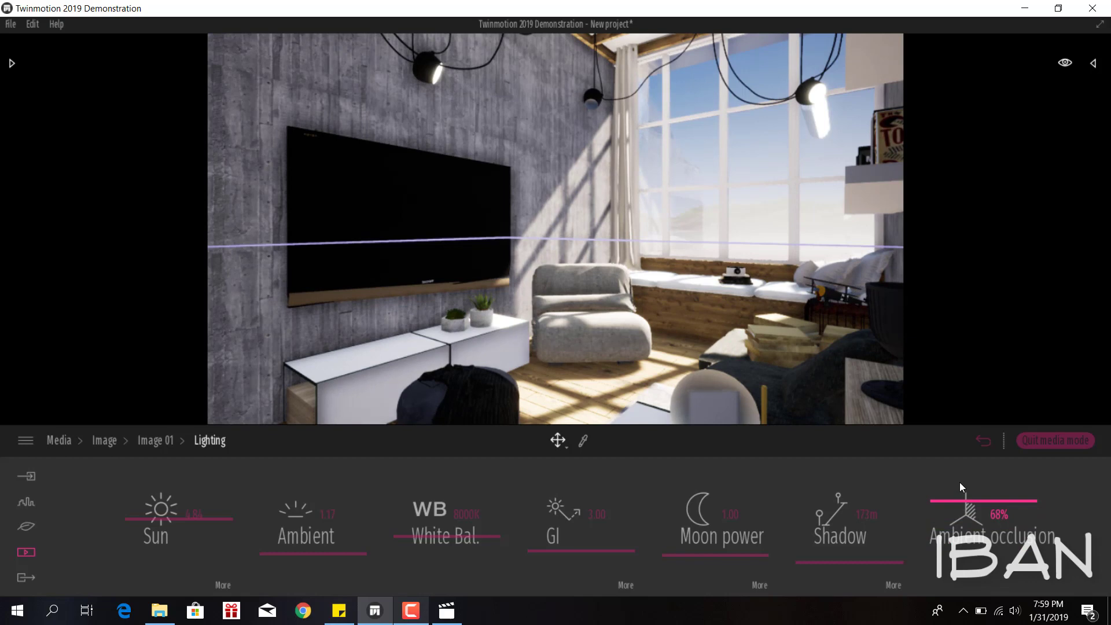
{"action": "left_click", "coordinate": [155, 440]}
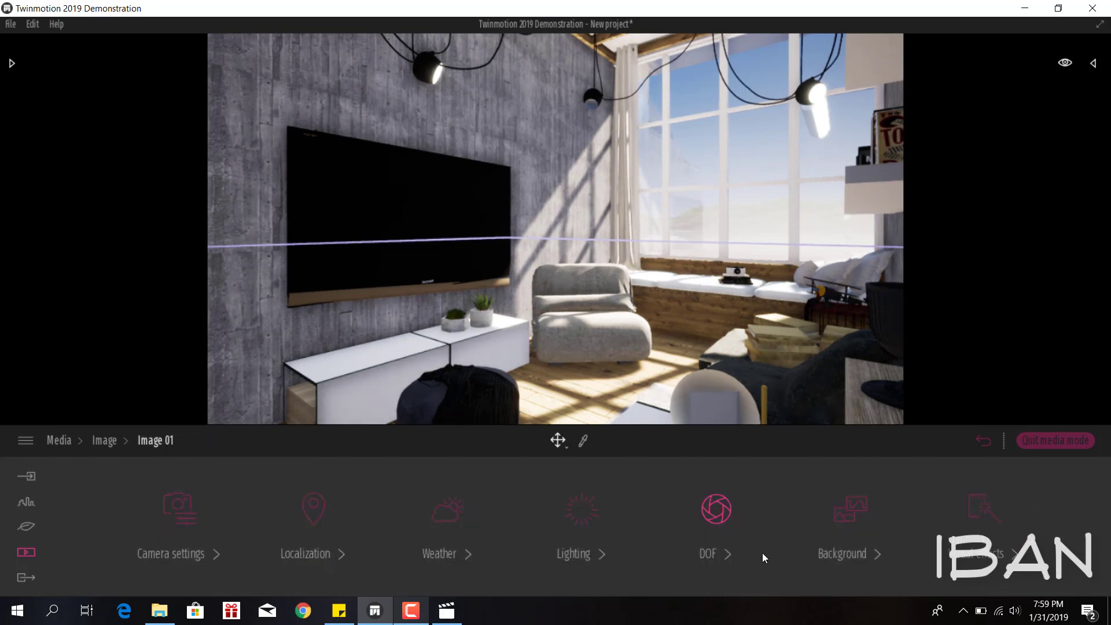
Step: Set Image 01's camera field of view to 60
{"action": "left_click", "coordinate": [214, 524]}
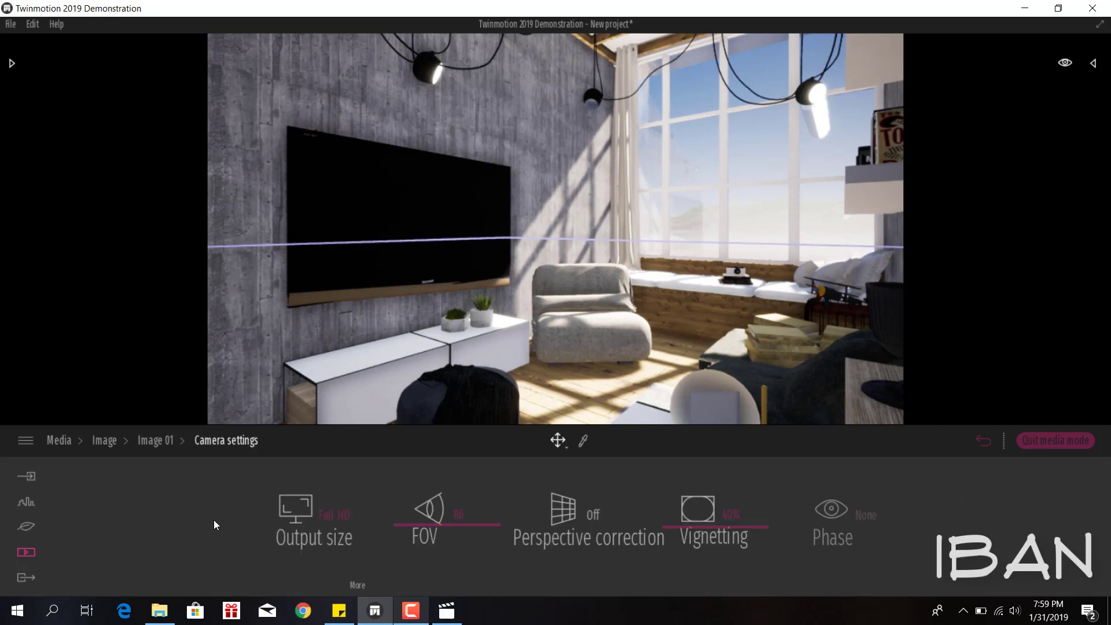
{"action": "type", "text": "60"}
{"action": "left_click", "coordinate": [457, 516]}
{"action": "key", "text": "Escape"}
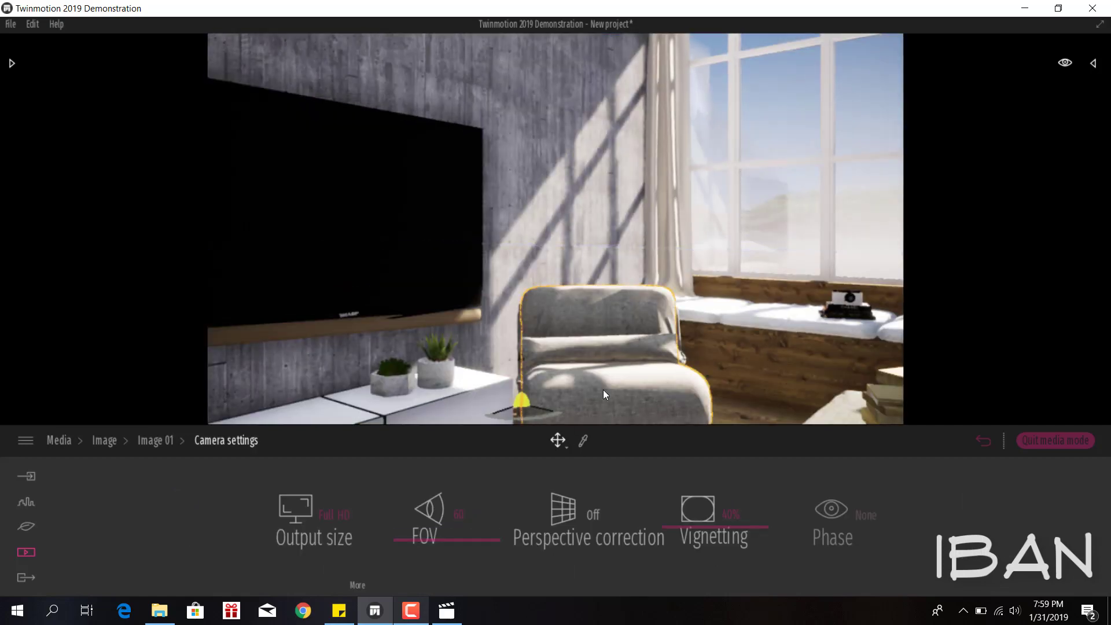
{"action": "left_click_drag", "start_coordinate": [603, 390], "coordinate": [637, 343]}
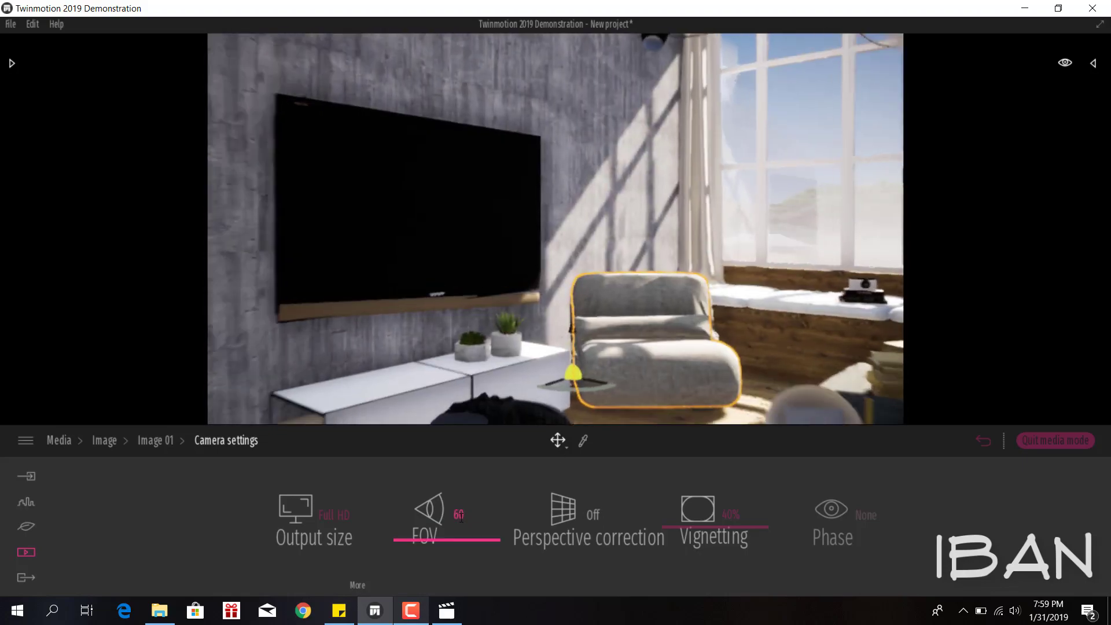
{"action": "left_click", "coordinate": [458, 515]}
{"action": "type", "text": "1"}
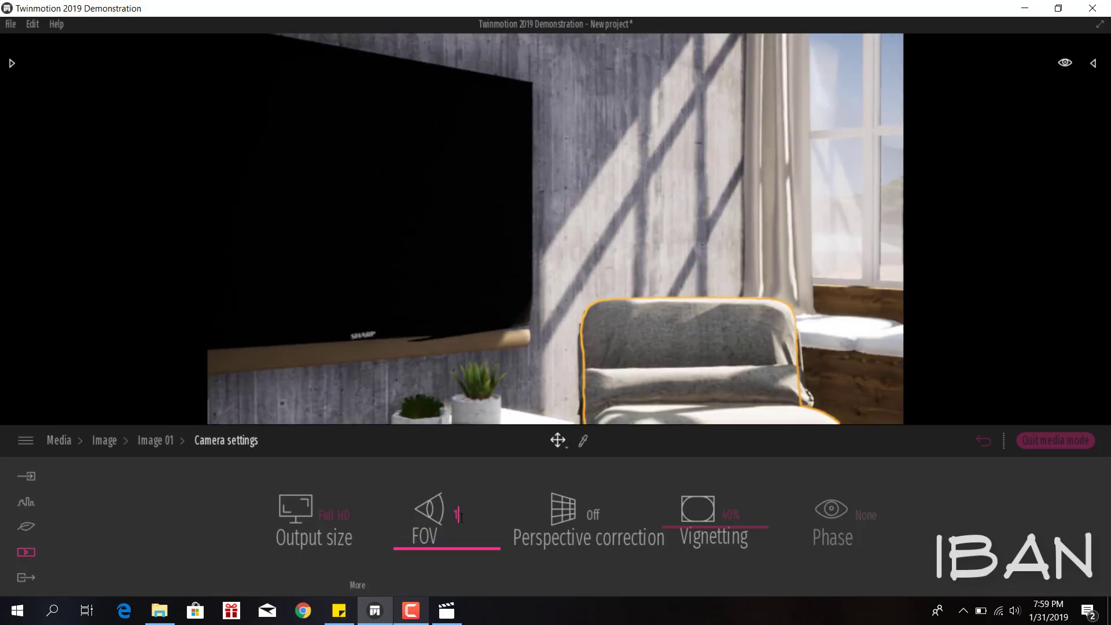
{"action": "key", "text": "Return"}
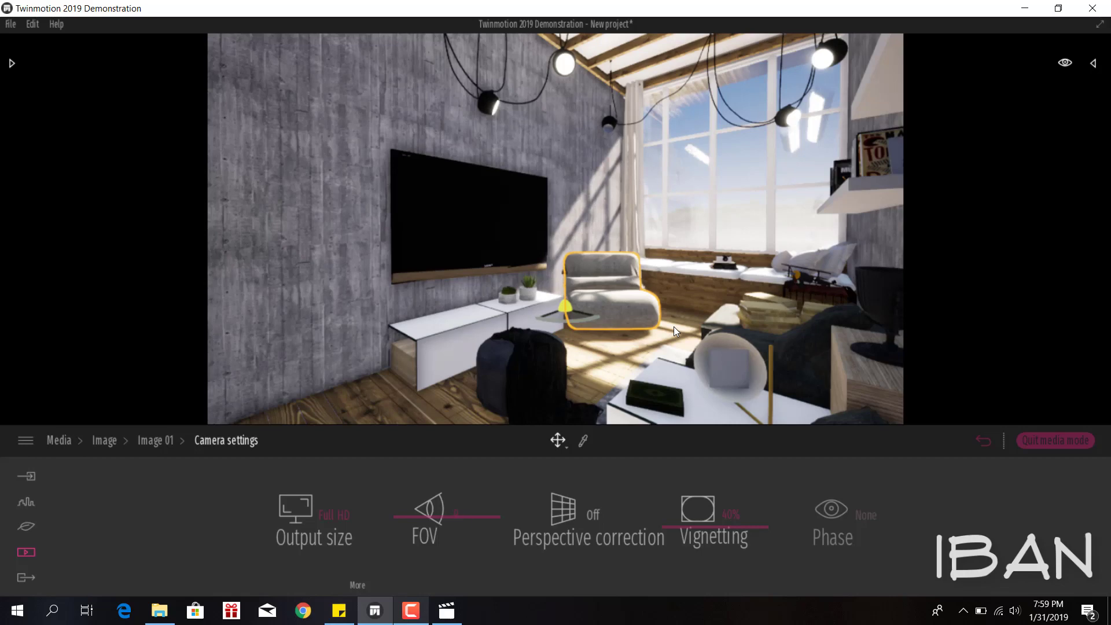
{"action": "type", "text": "60"}
{"action": "key", "text": "Return"}
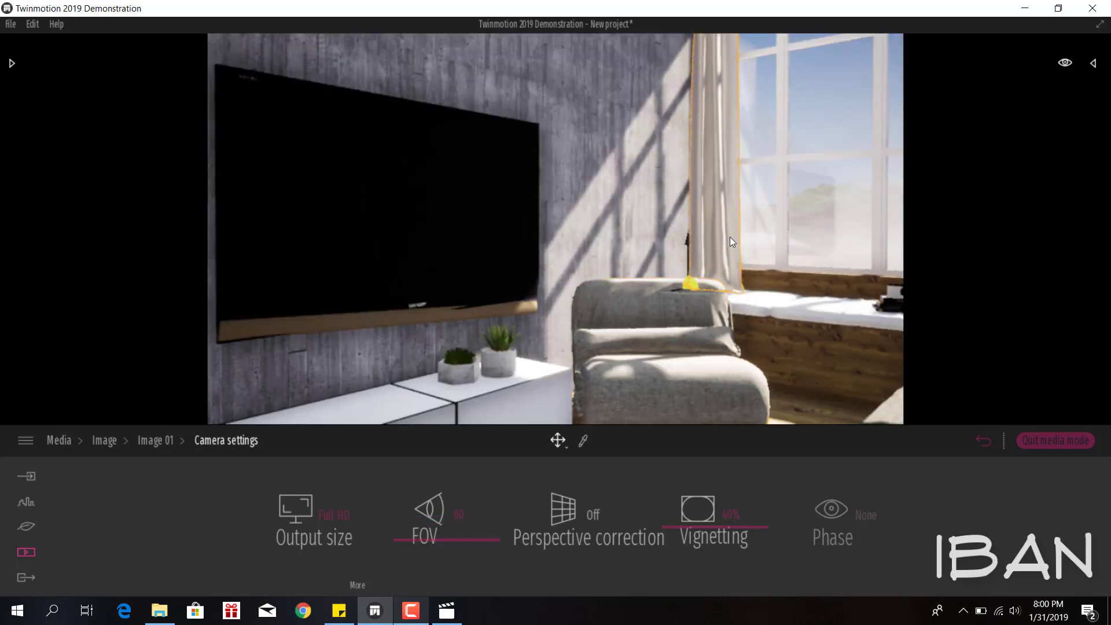
Step: Frame the living area from a high viewpoint looking toward the window seat
{"action": "left_click_drag", "start_coordinate": [729, 251], "coordinate": [636, 220]}
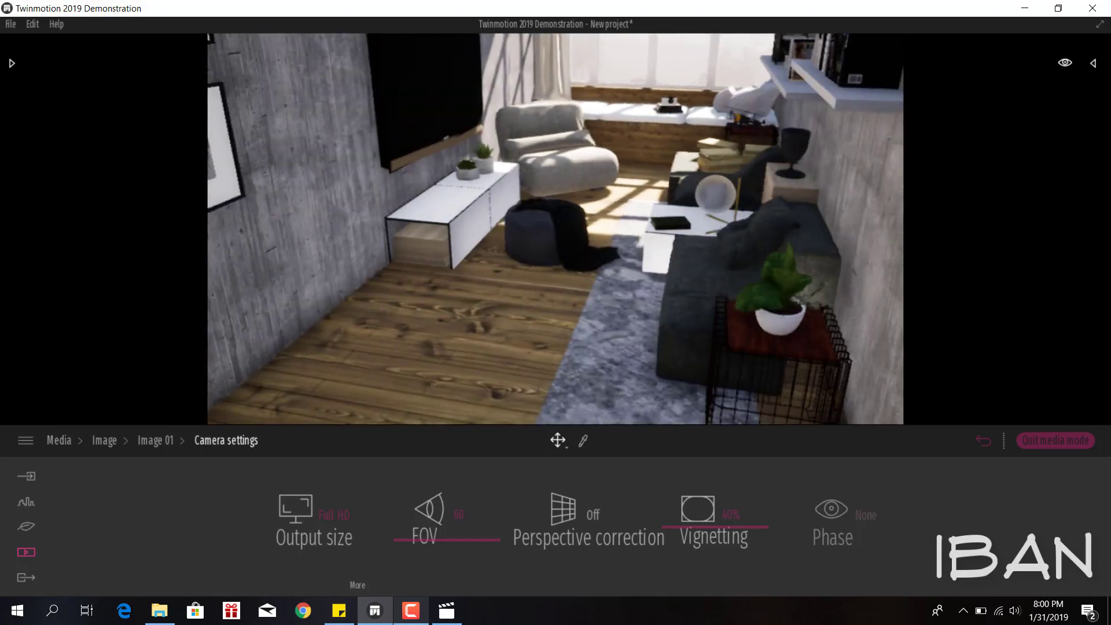
{"action": "mouse_move", "coordinate": [556, 231]}
{"action": "left_mouse_down"}
{"action": "mouse_move", "coordinate": [555, 191]}
{"action": "mouse_move", "coordinate": [520, 243]}
{"action": "left_mouse_up"}
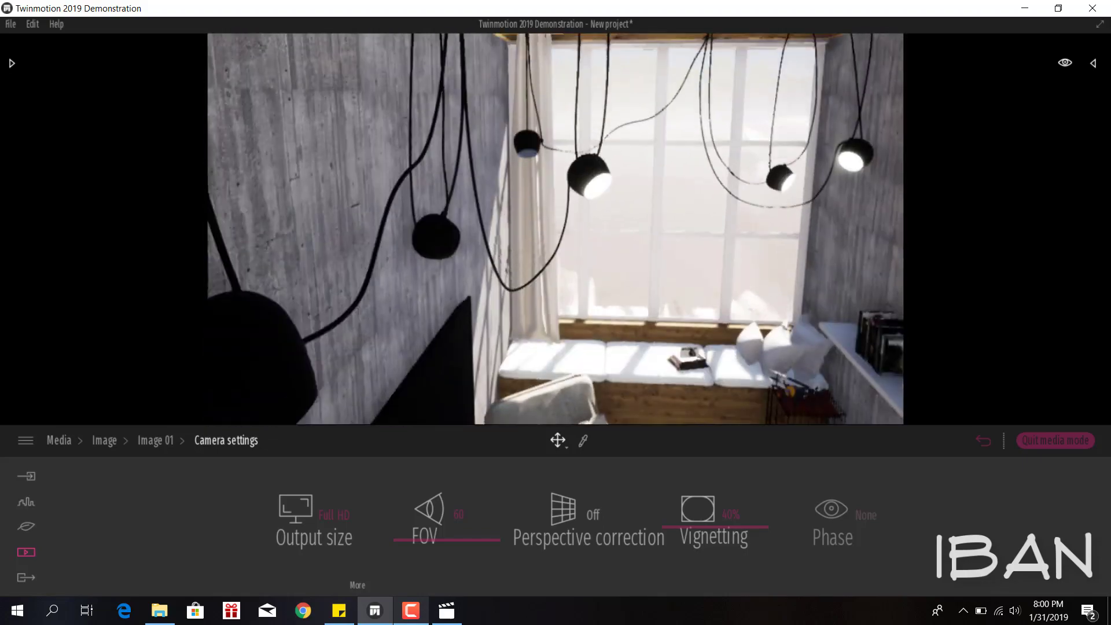
{"action": "left_click_drag", "start_coordinate": [556, 173], "coordinate": [556, 301]}
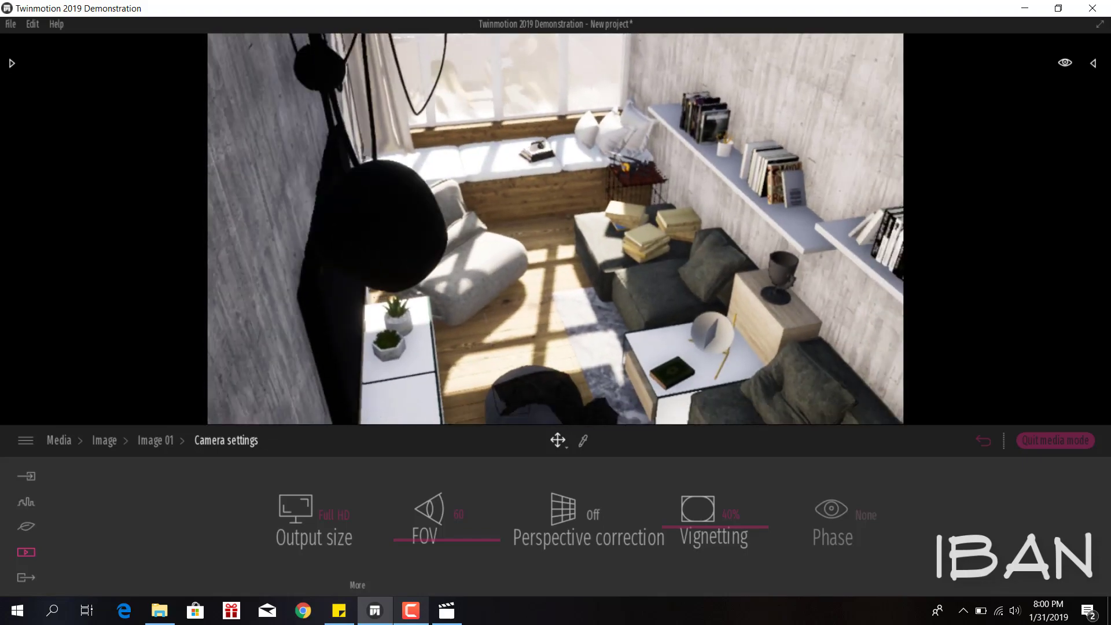
{"action": "left_click_drag", "start_coordinate": [555, 232], "coordinate": [556, 208]}
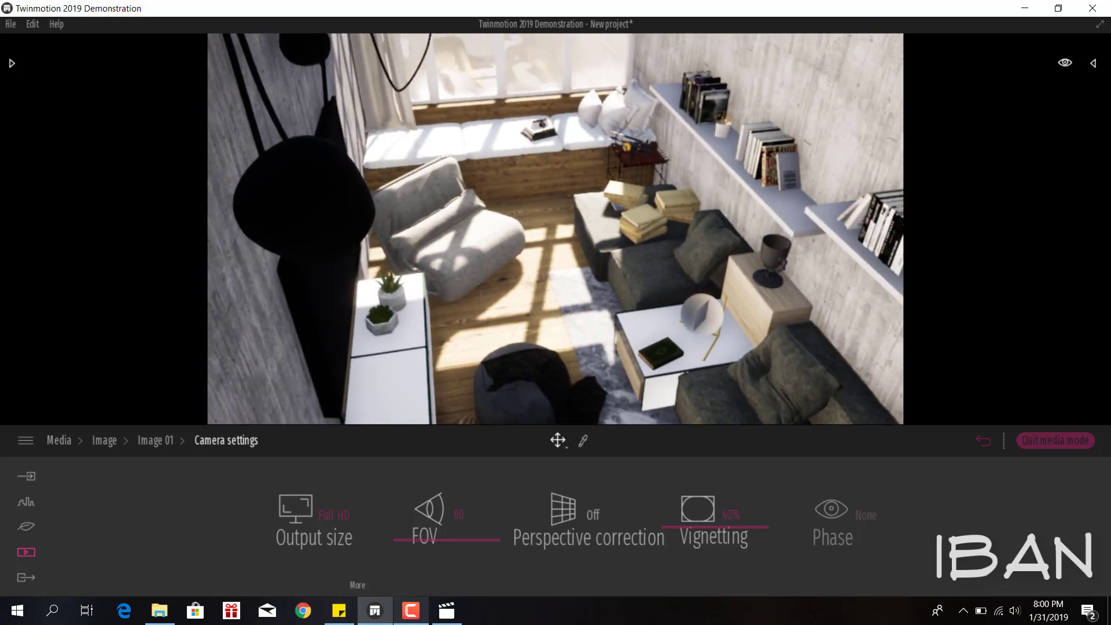
{"action": "left_click_drag", "start_coordinate": [735, 274], "coordinate": [735, 242]}
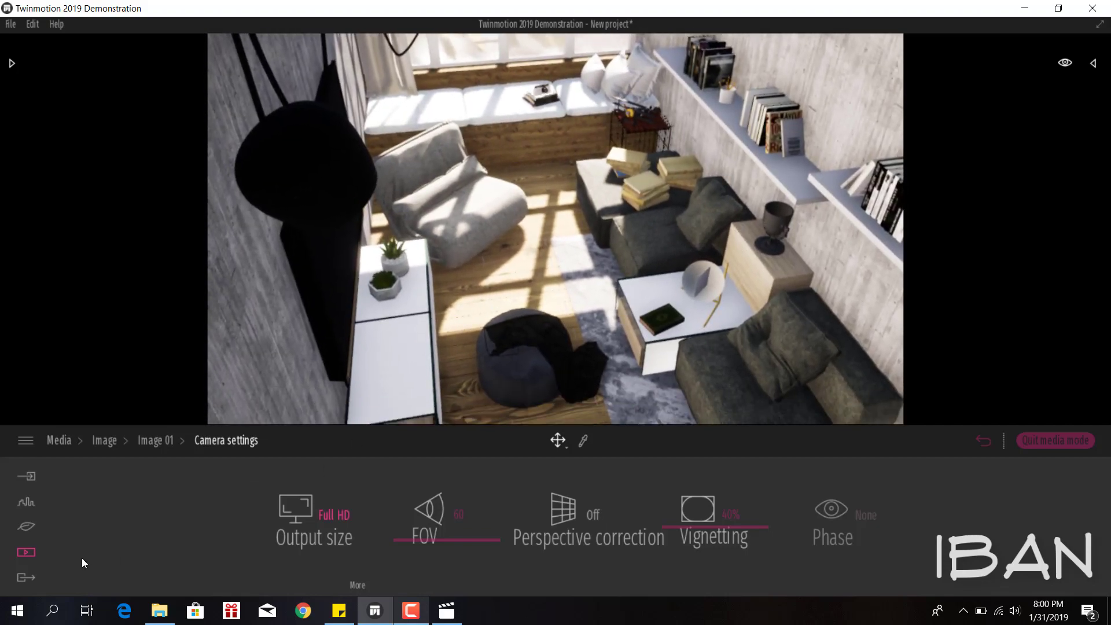
Step: Return to the image list and move the camera to a new viewpoint in the loft
{"action": "left_click", "coordinate": [152, 441]}
{"action": "left_click", "coordinate": [104, 441]}
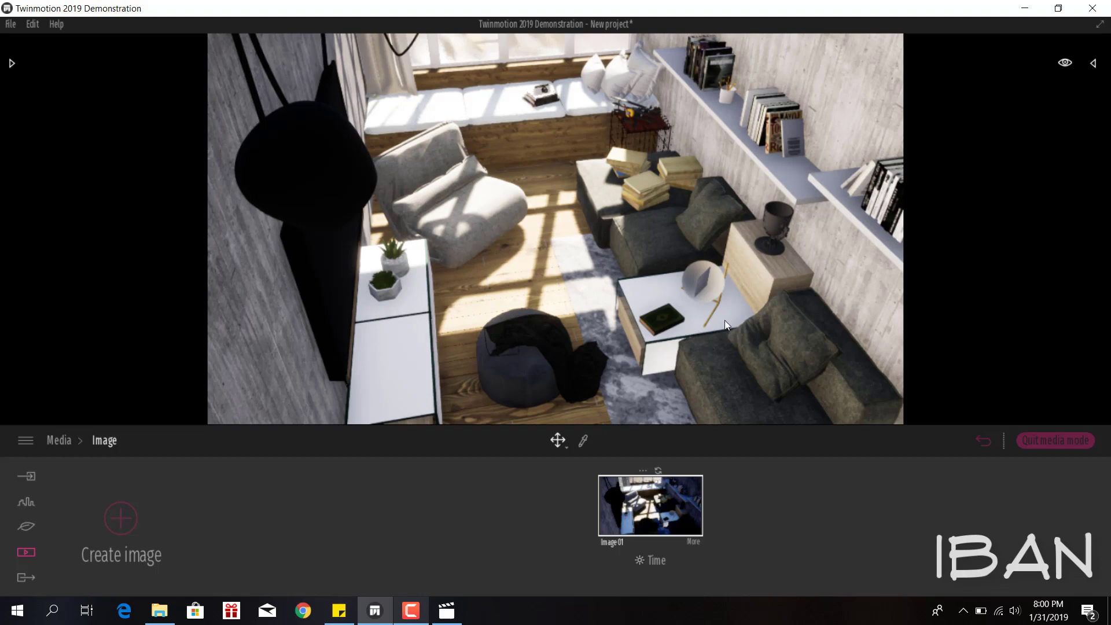
{"action": "left_click_drag", "start_coordinate": [725, 321], "coordinate": [718, 405]}
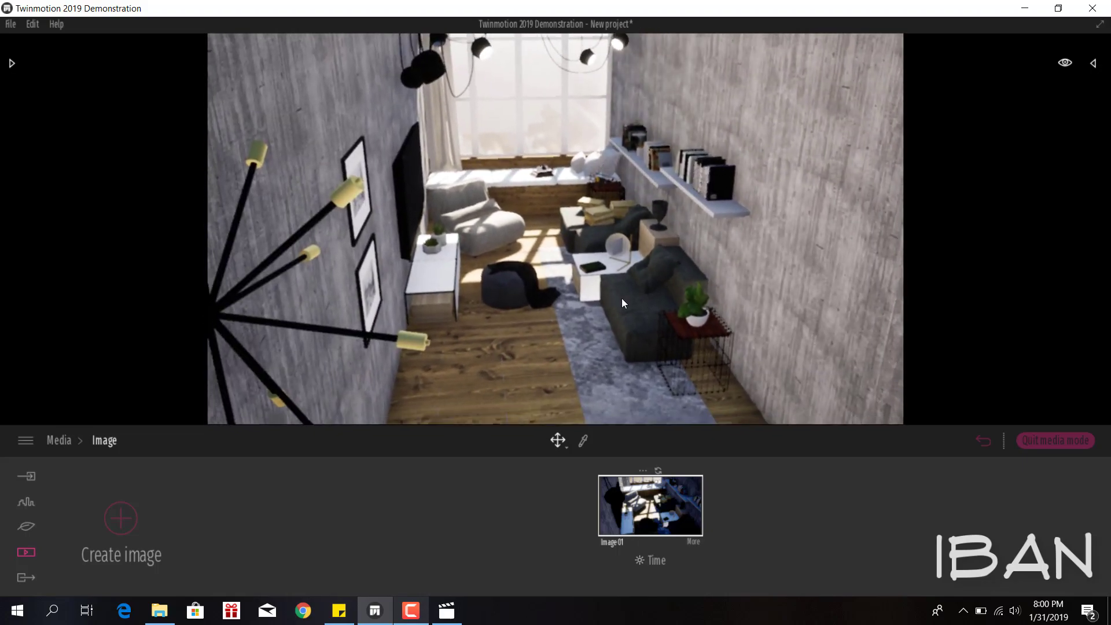
Step: Narrow Image 01's camera field of view to 45 and fine-tune the framing
{"action": "left_click", "coordinate": [694, 544]}
{"action": "left_click", "coordinate": [199, 513]}
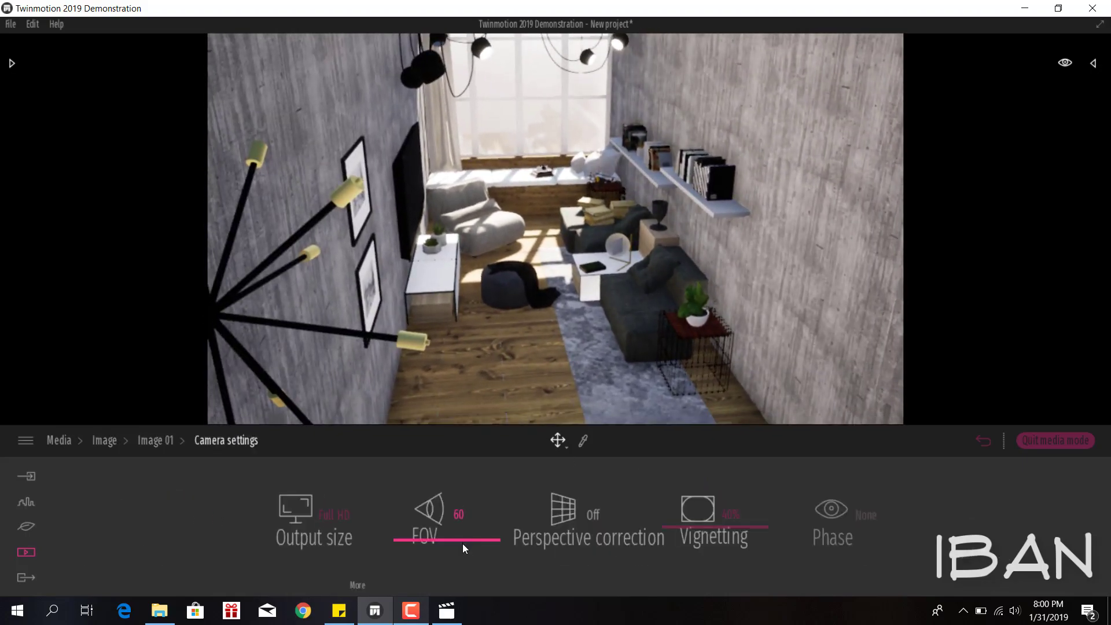
{"action": "left_click_drag", "start_coordinate": [463, 543], "coordinate": [453, 512]}
{"action": "key", "text": "BackSpace"}
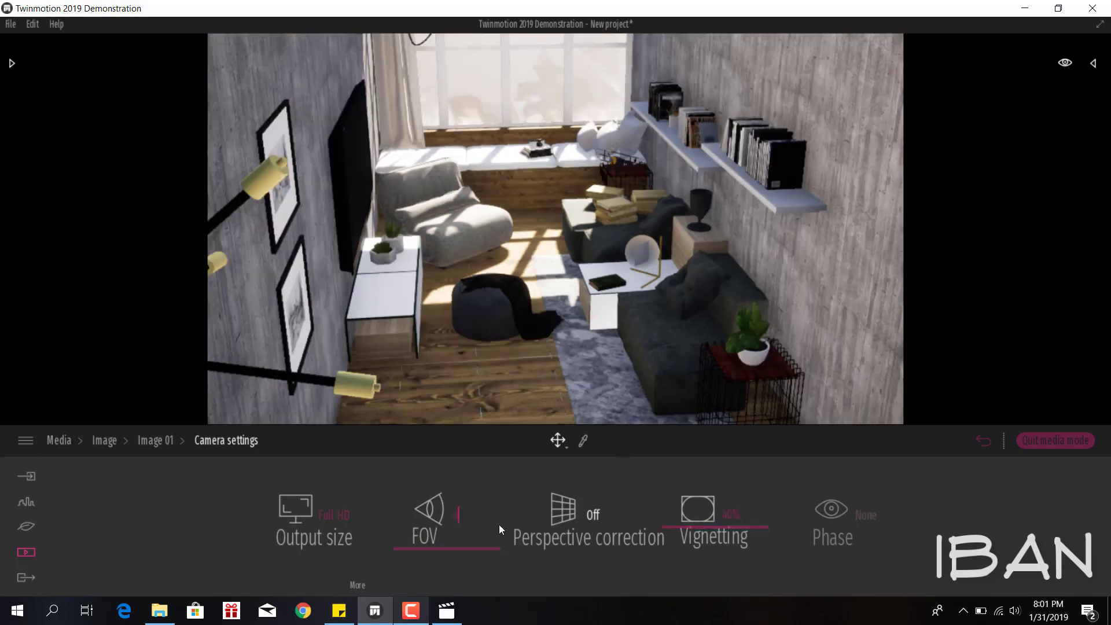
{"action": "key", "text": "Return"}
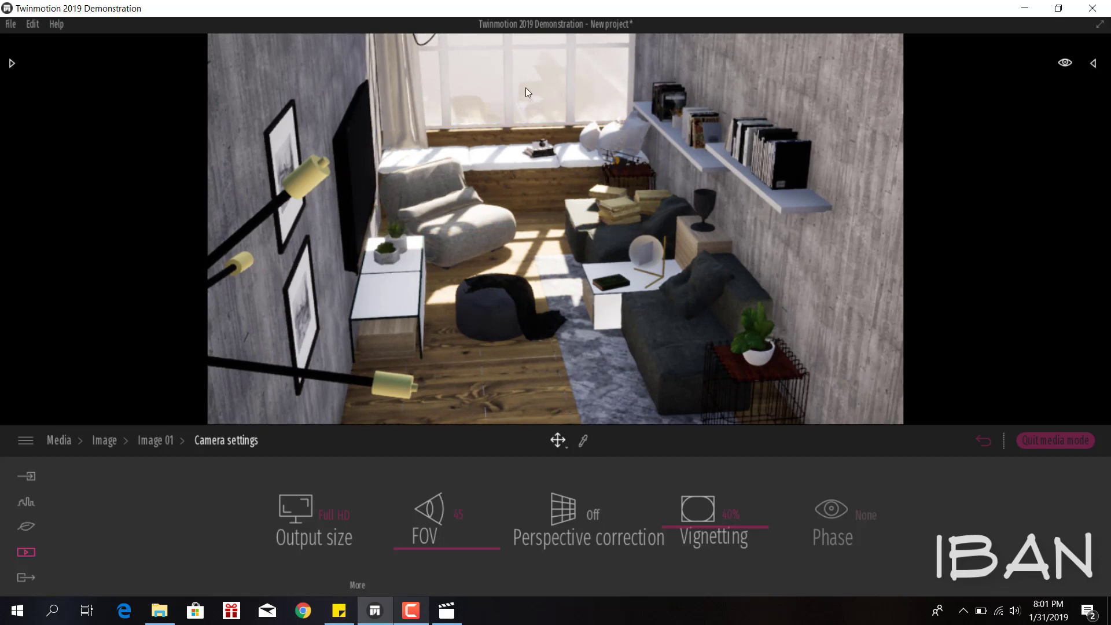
{"action": "right_click_drag", "start_coordinate": [609, 73], "coordinate": [596, 79]}
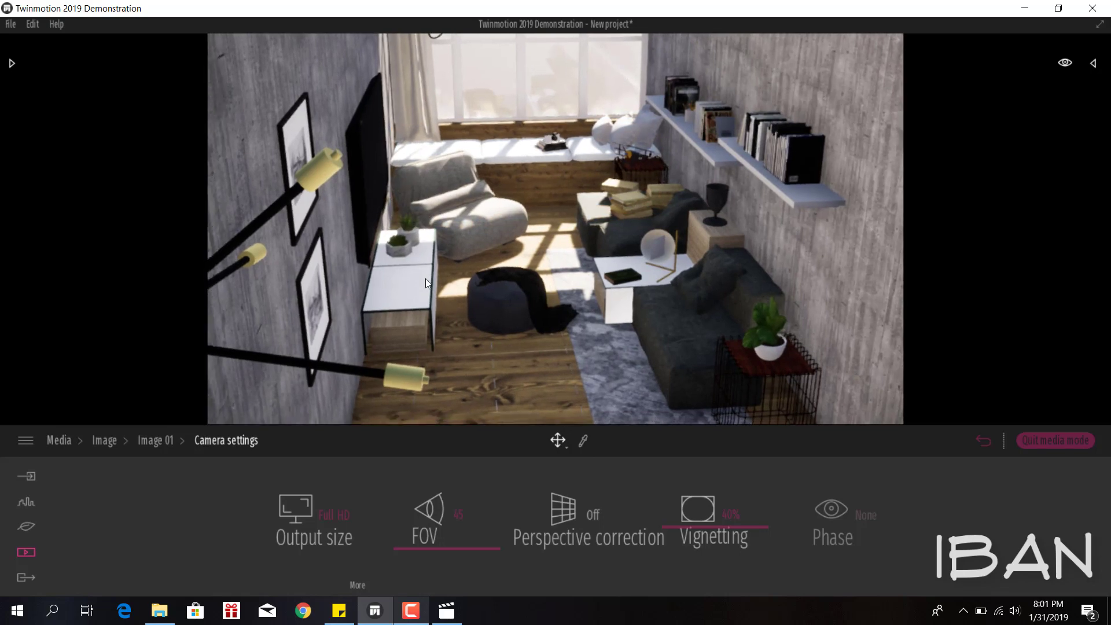
Step: Apply the Neon 02 material from the Neons folder to the wall lamp heads
{"action": "left_click", "coordinate": [11, 64]}
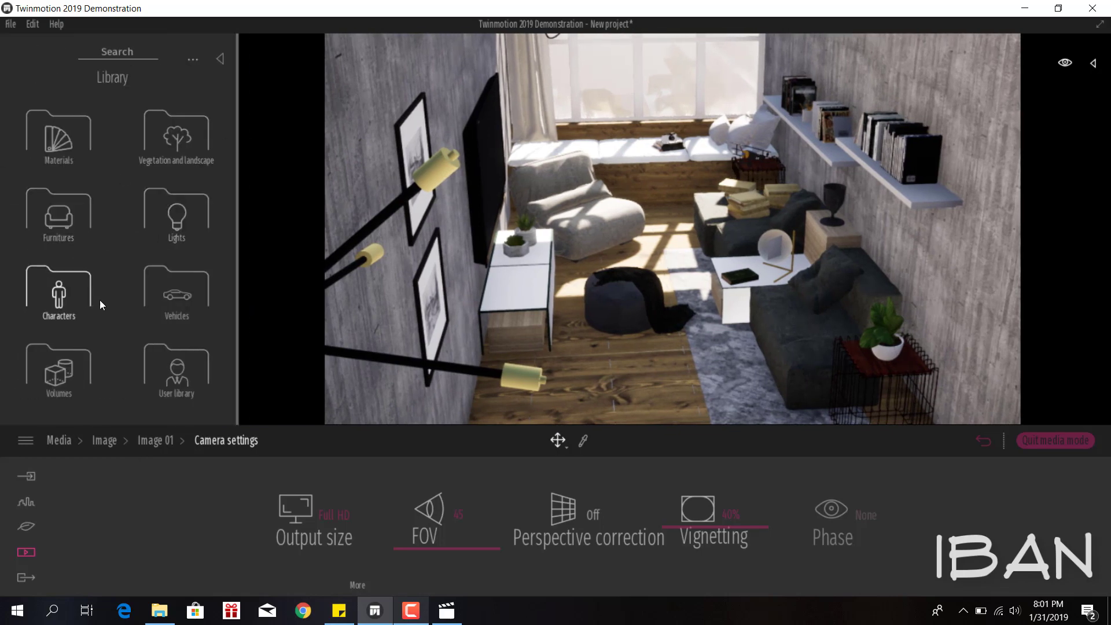
{"action": "left_click", "coordinate": [78, 154]}
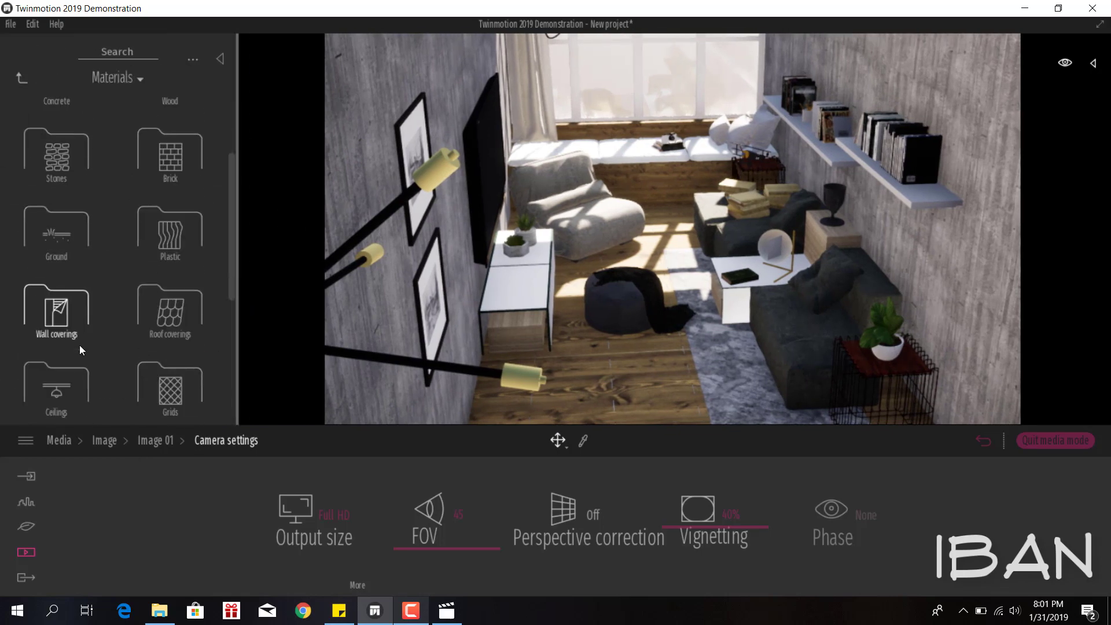
{"action": "scroll", "coordinate": [79, 345], "scroll_direction": "down", "scroll_amount": 2}
{"action": "scroll", "coordinate": [79, 345], "scroll_direction": "down", "scroll_amount": 2}
{"action": "left_click", "coordinate": [79, 345]}
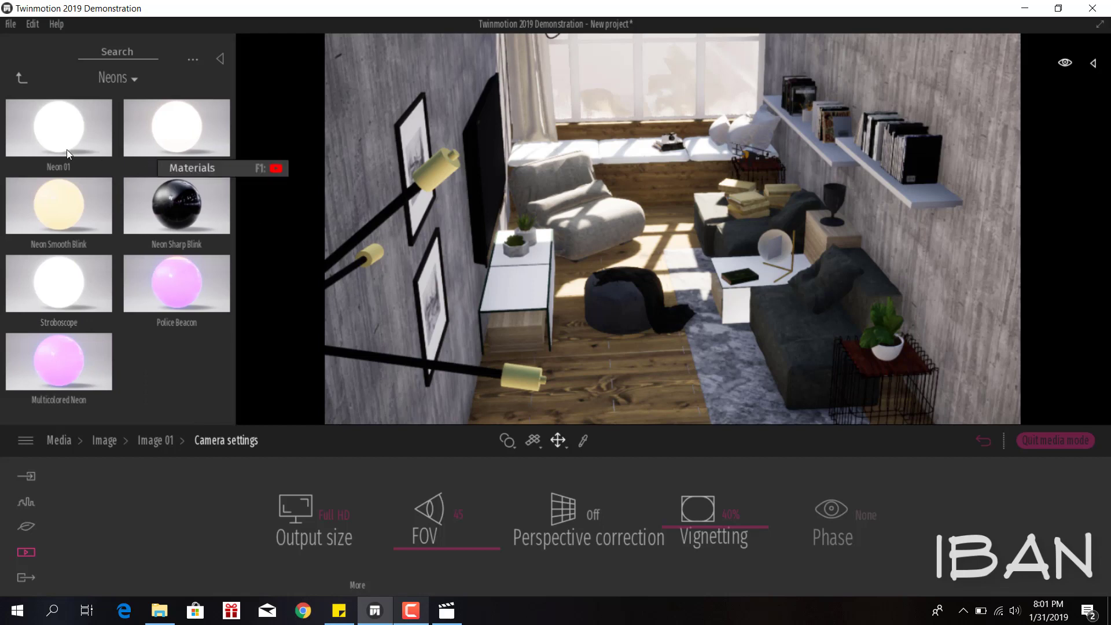
{"action": "left_click_drag", "start_coordinate": [67, 149], "coordinate": [437, 173]}
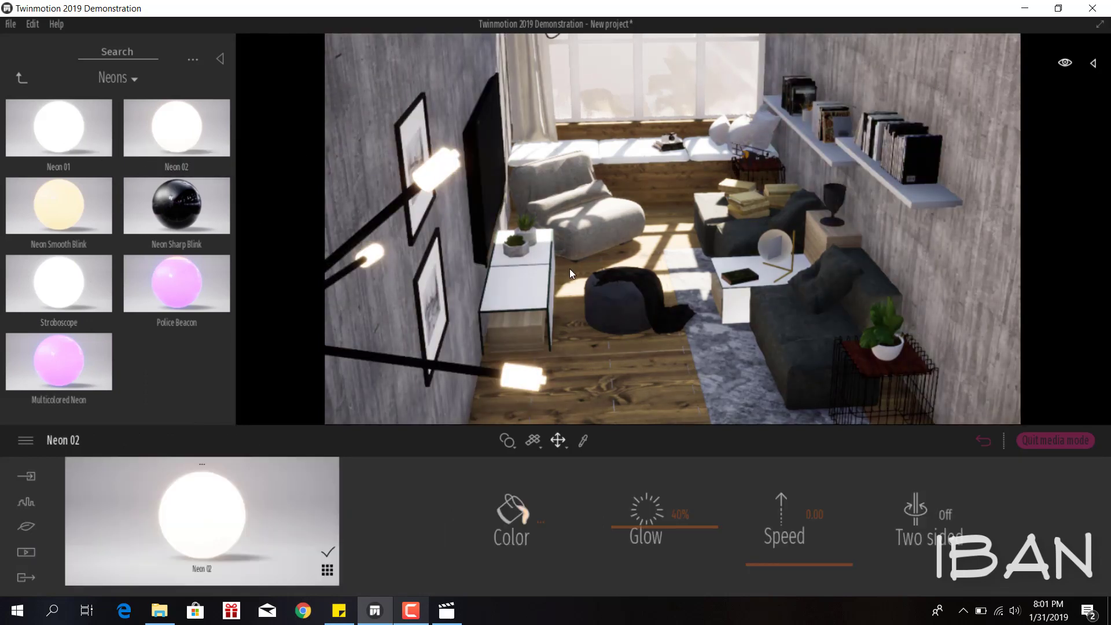
{"action": "left_click", "coordinate": [26, 552]}
Step: Switch on depth of field for Image 01 and try focus distance and blur radius values
{"action": "left_click", "coordinate": [384, 511]}
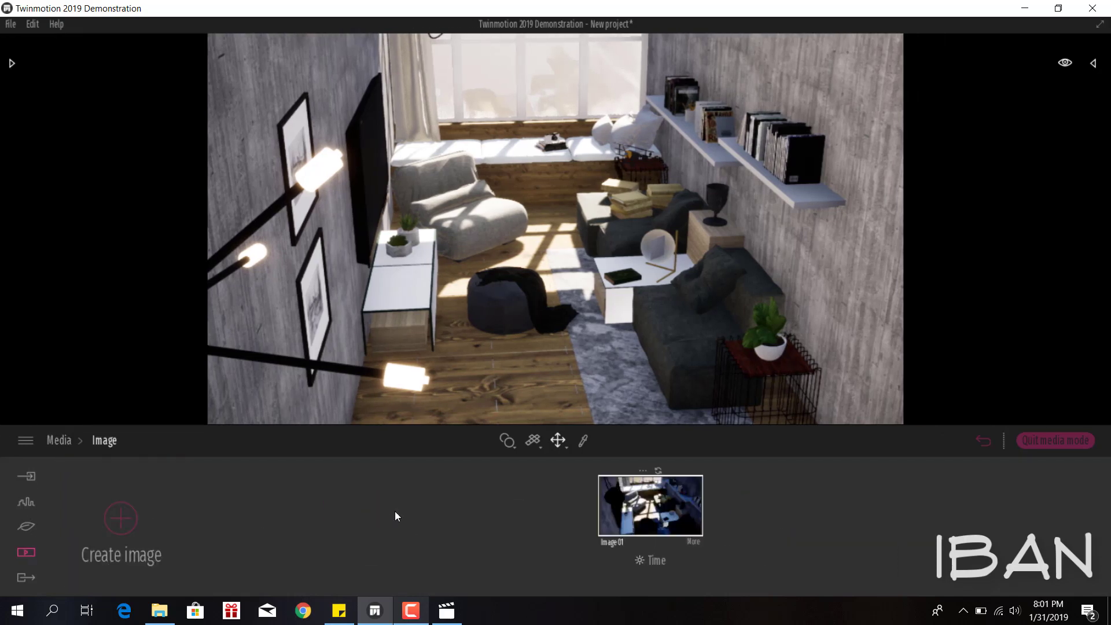
{"action": "left_click", "coordinate": [694, 543]}
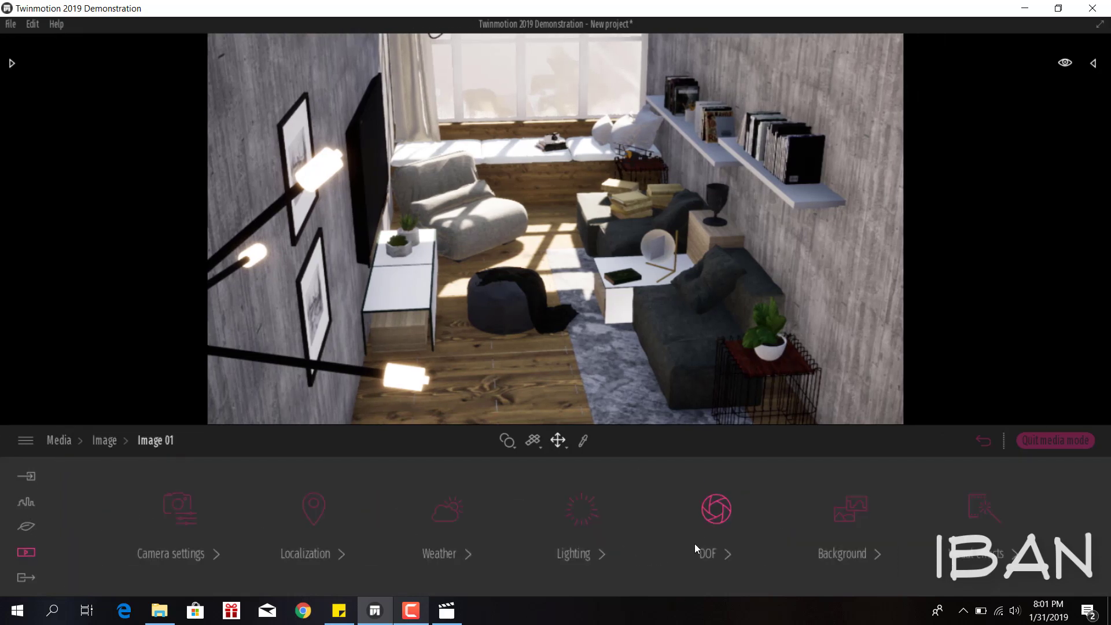
{"action": "left_click", "coordinate": [712, 524]}
{"action": "left_click_drag", "start_coordinate": [604, 554], "coordinate": [598, 556]}
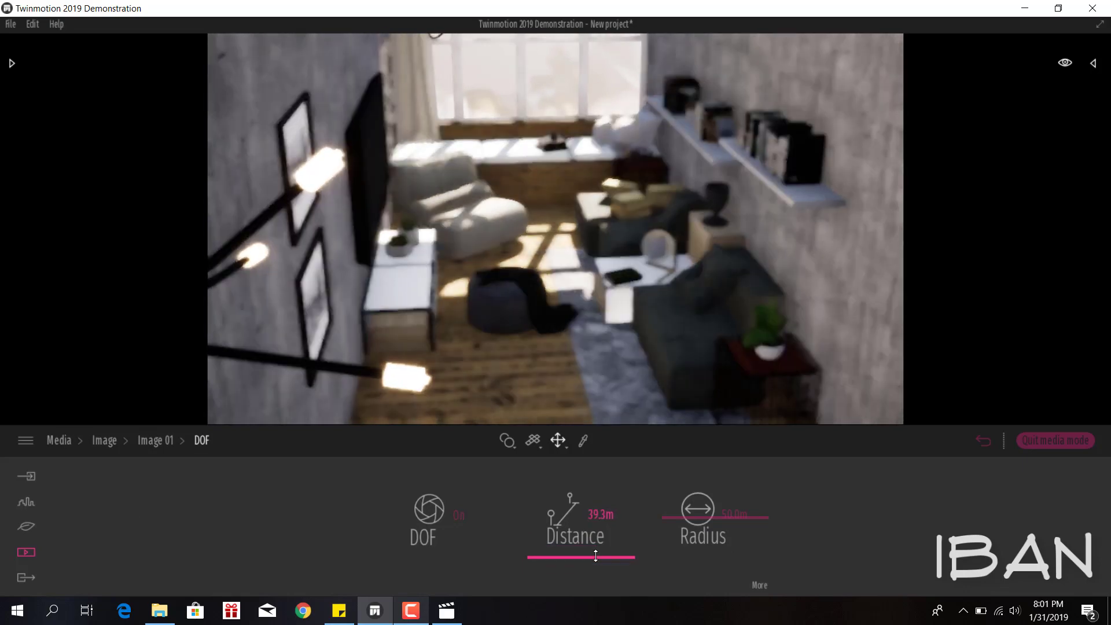
{"action": "mouse_move", "coordinate": [700, 523]}
{"action": "left_mouse_down"}
{"action": "mouse_move", "coordinate": [697, 549]}
{"action": "mouse_move", "coordinate": [696, 530]}
{"action": "left_mouse_up"}
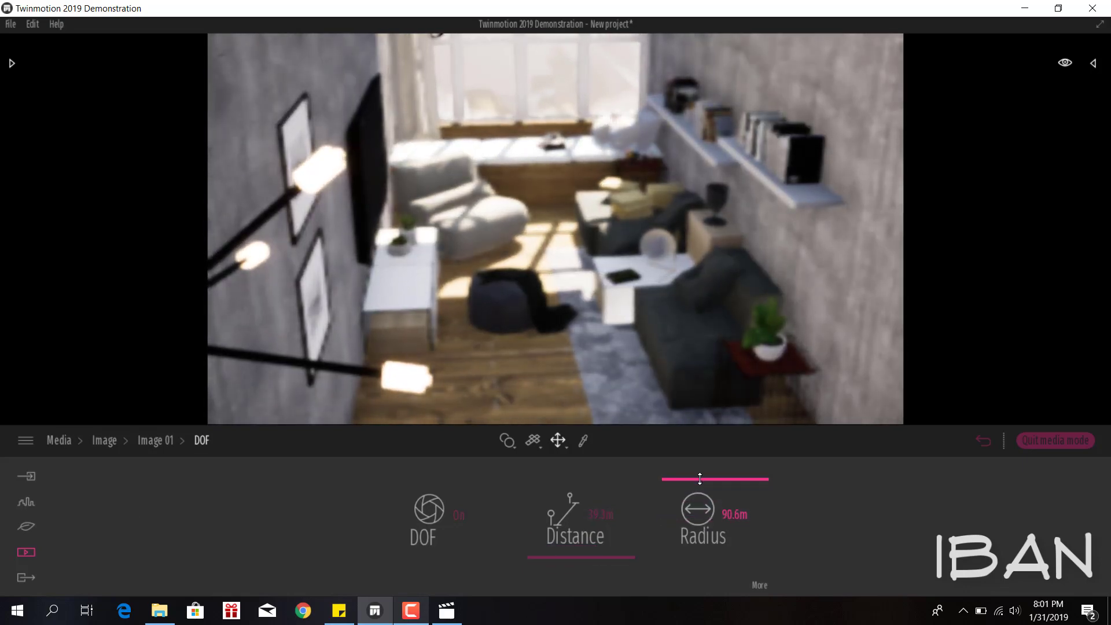
{"action": "left_click_drag", "start_coordinate": [596, 492], "coordinate": [598, 565]}
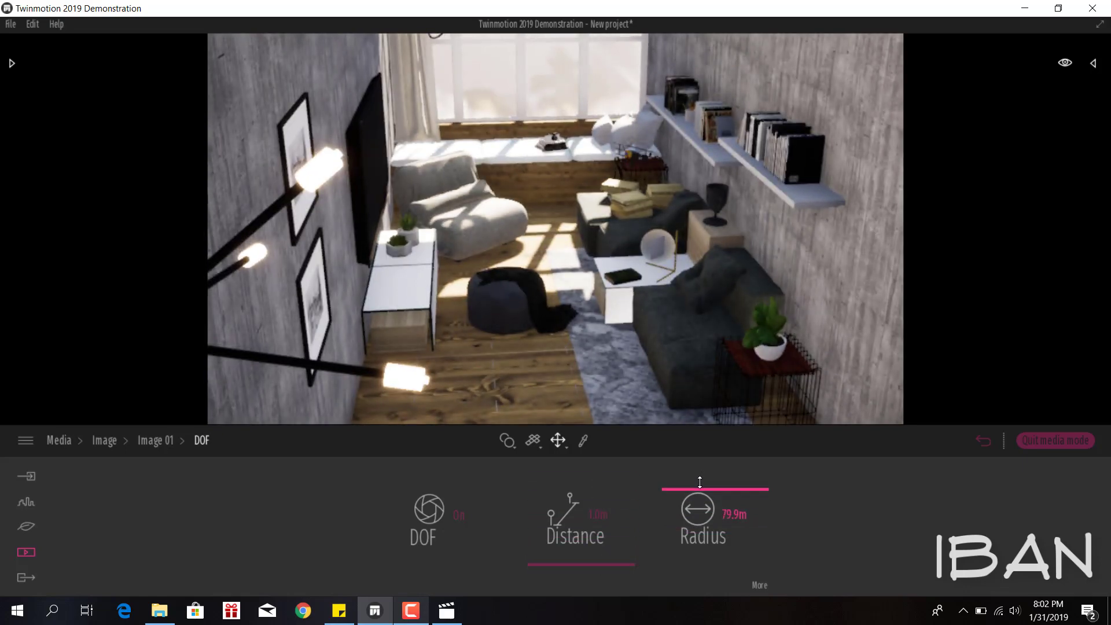
{"action": "left_click_drag", "start_coordinate": [712, 447], "coordinate": [705, 568]}
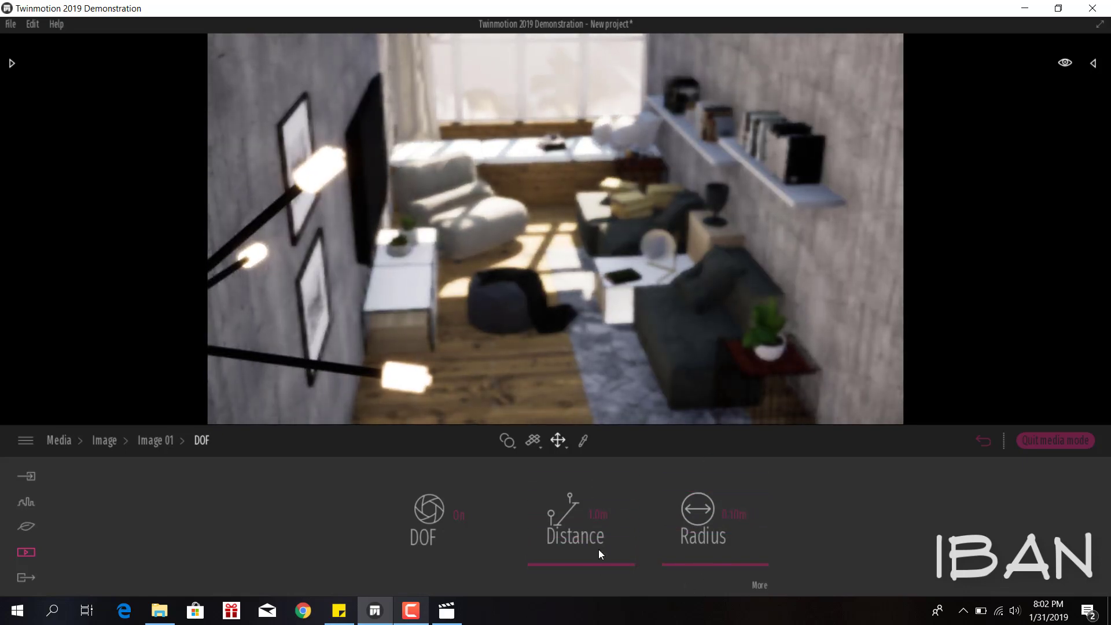
{"action": "mouse_move", "coordinate": [599, 550]}
{"action": "left_mouse_down"}
{"action": "mouse_move", "coordinate": [577, 467]}
{"action": "mouse_move", "coordinate": [578, 519]}
{"action": "left_mouse_up"}
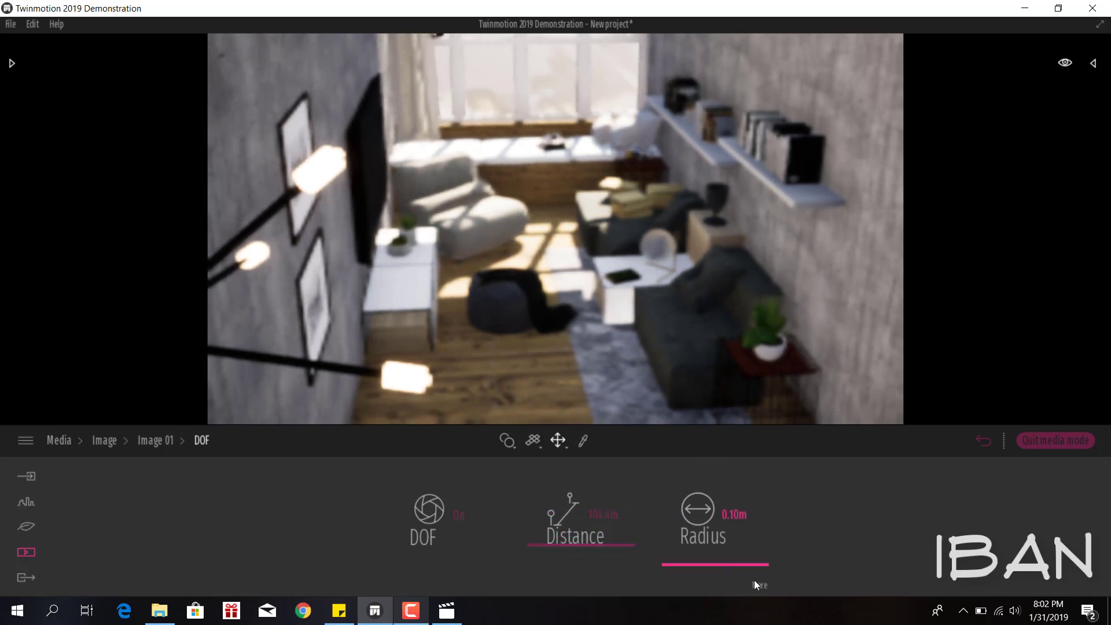
Step: Test the near blur, then rework the focus distance and blur radius
{"action": "left_click", "coordinate": [755, 580]}
{"action": "mouse_move", "coordinate": [521, 556]}
{"action": "left_mouse_down"}
{"action": "mouse_move", "coordinate": [526, 484]}
{"action": "mouse_move", "coordinate": [524, 566]}
{"action": "left_mouse_up"}
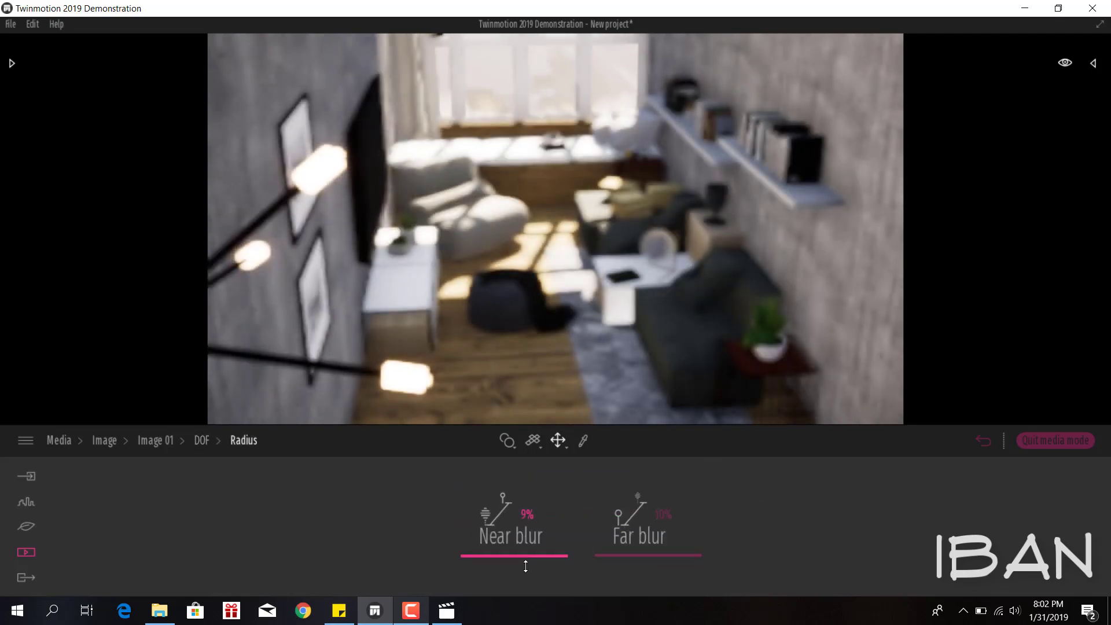
{"action": "left_click", "coordinate": [202, 441]}
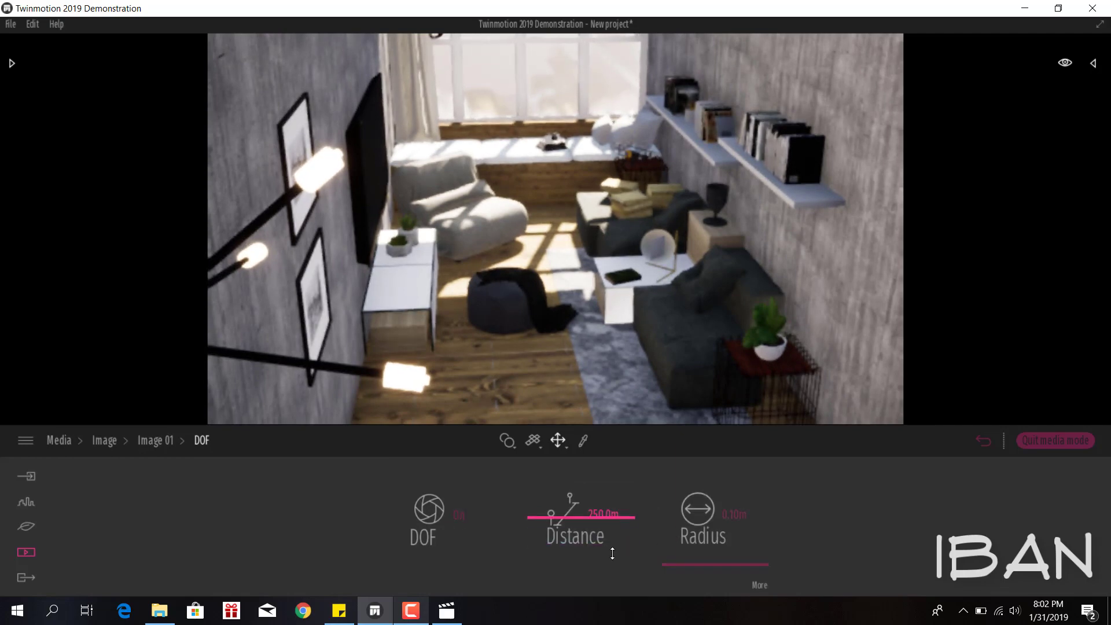
{"action": "left_click_drag", "start_coordinate": [612, 553], "coordinate": [579, 498]}
{"action": "left_click_drag", "start_coordinate": [712, 559], "coordinate": [709, 470]}
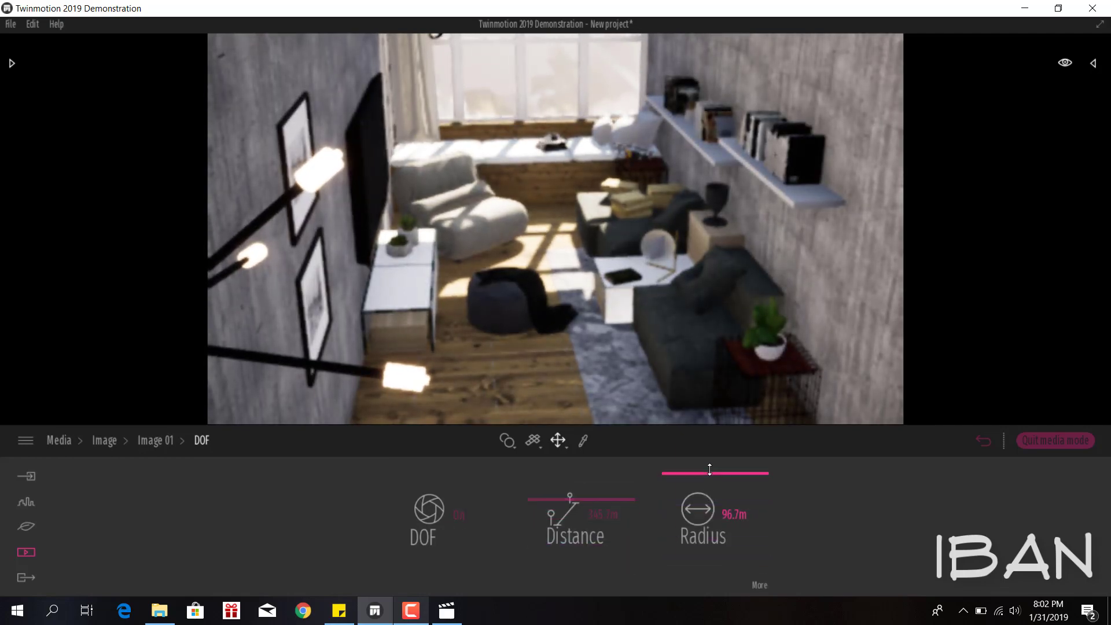
{"action": "left_click_drag", "start_coordinate": [587, 542], "coordinate": [583, 599]}
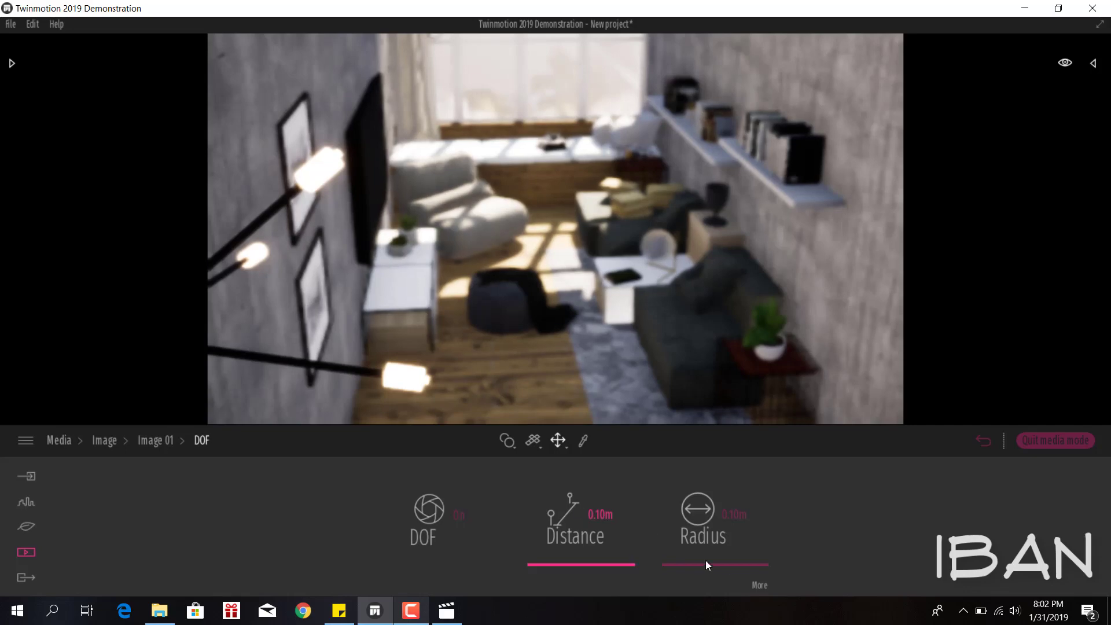
Step: Settle on 1.0m focus distance, 0.10m radius, far blur 0% and near blur 1%
{"action": "left_click", "coordinate": [758, 586]}
{"action": "left_click_drag", "start_coordinate": [630, 554], "coordinate": [626, 585]}
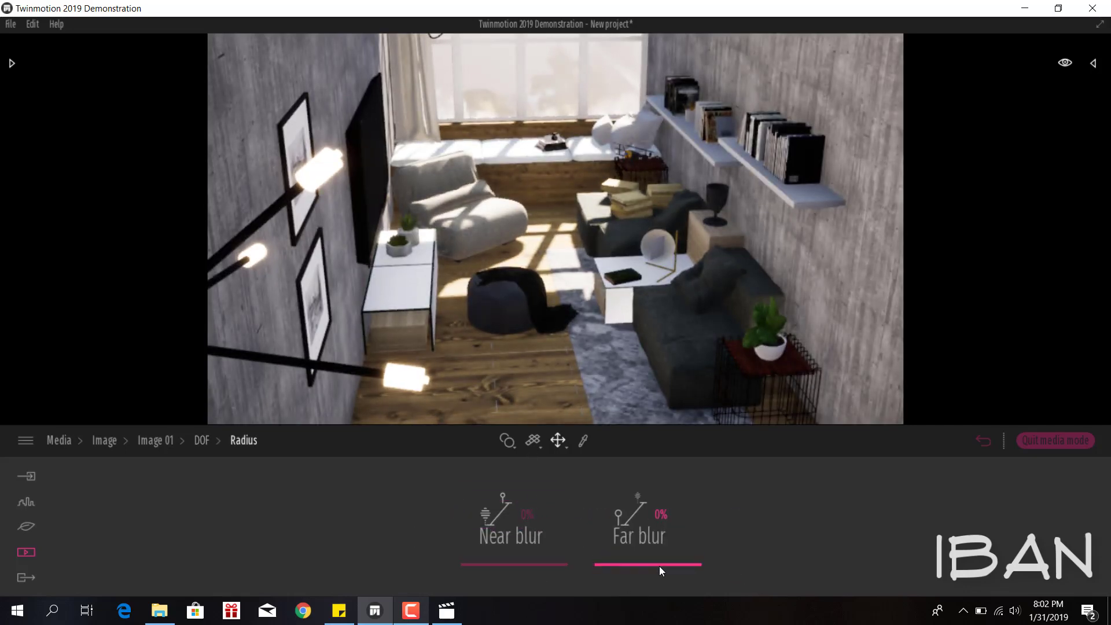
{"action": "mouse_move", "coordinate": [654, 563]}
{"action": "left_mouse_down"}
{"action": "mouse_move", "coordinate": [651, 547]}
{"action": "mouse_move", "coordinate": [650, 566]}
{"action": "left_mouse_up"}
{"action": "left_click_drag", "start_coordinate": [515, 560], "coordinate": [518, 487]}
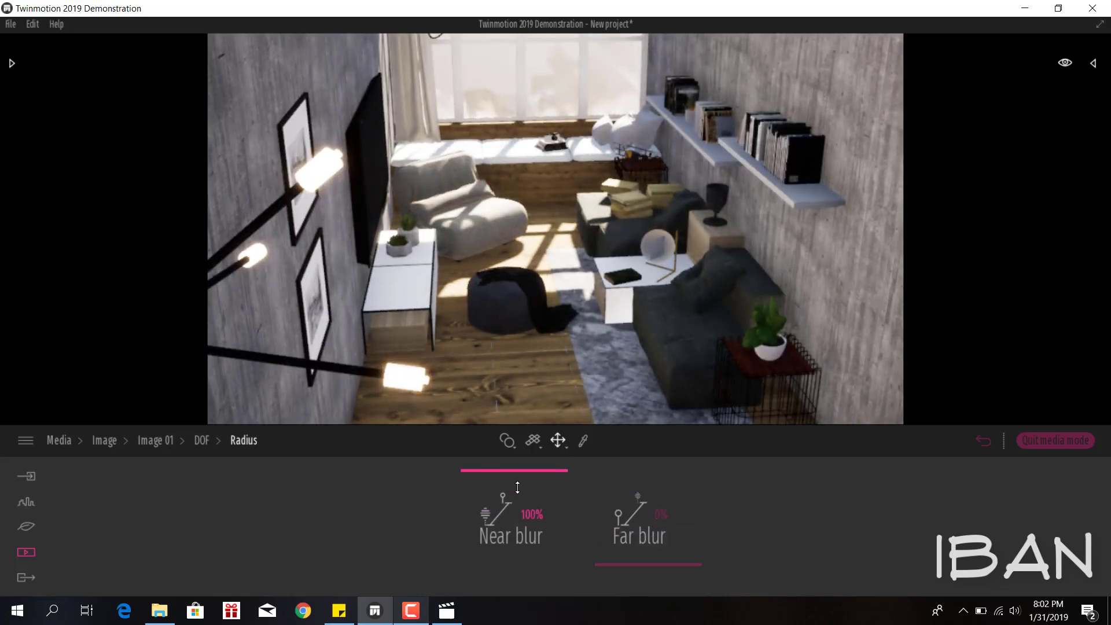
{"action": "left_click", "coordinate": [202, 440]}
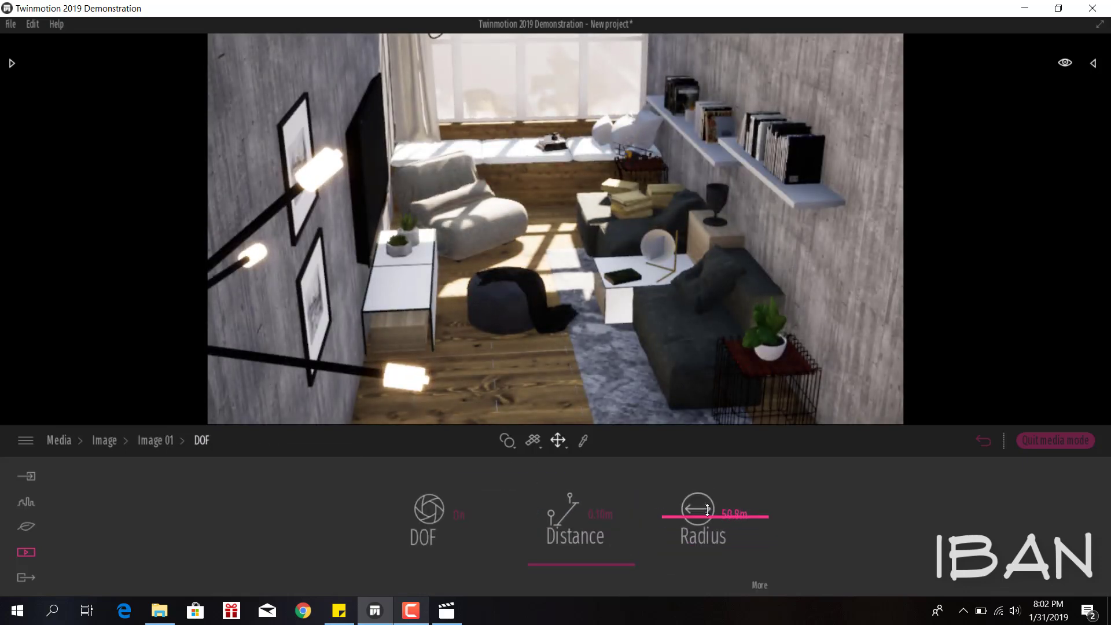
{"action": "left_click_drag", "start_coordinate": [563, 555], "coordinate": [563, 563]}
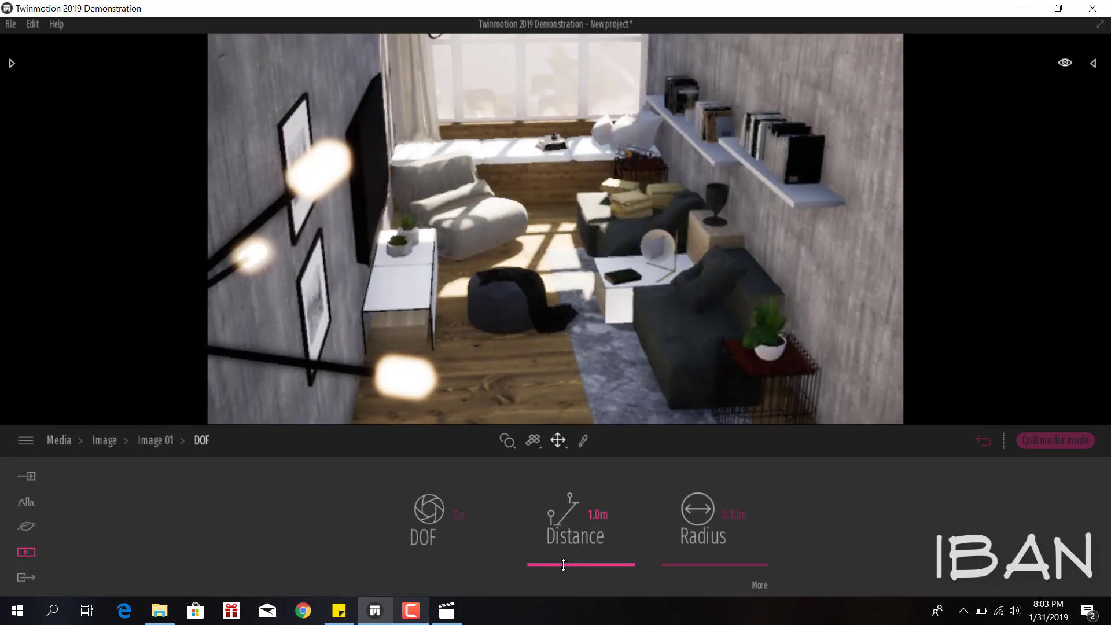
{"action": "left_click", "coordinate": [703, 572]}
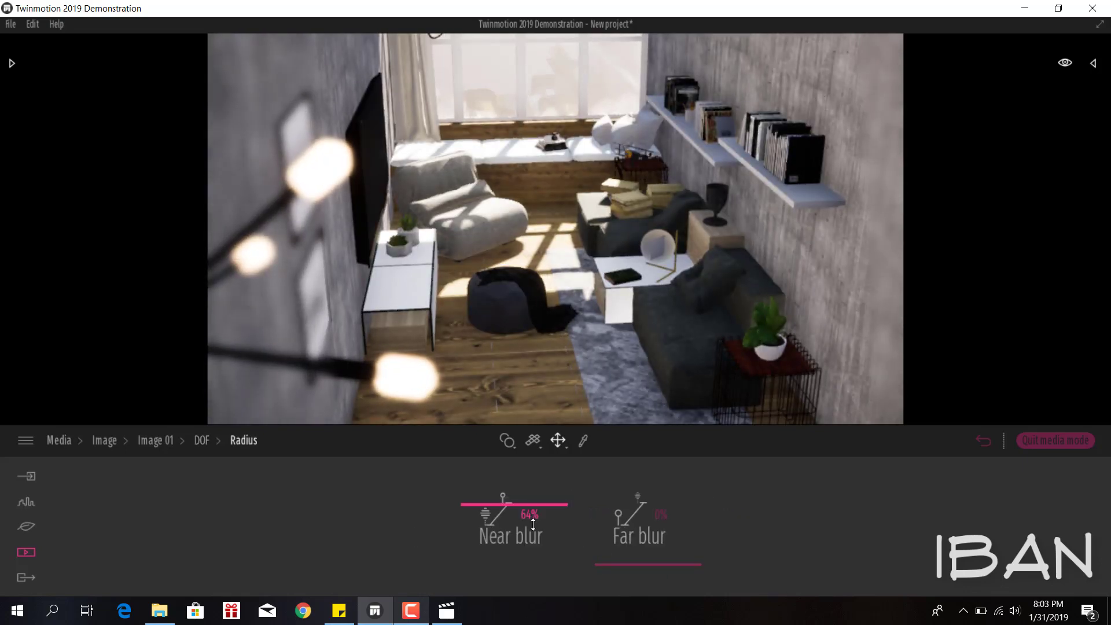
{"action": "left_click_drag", "start_coordinate": [533, 524], "coordinate": [529, 562]}
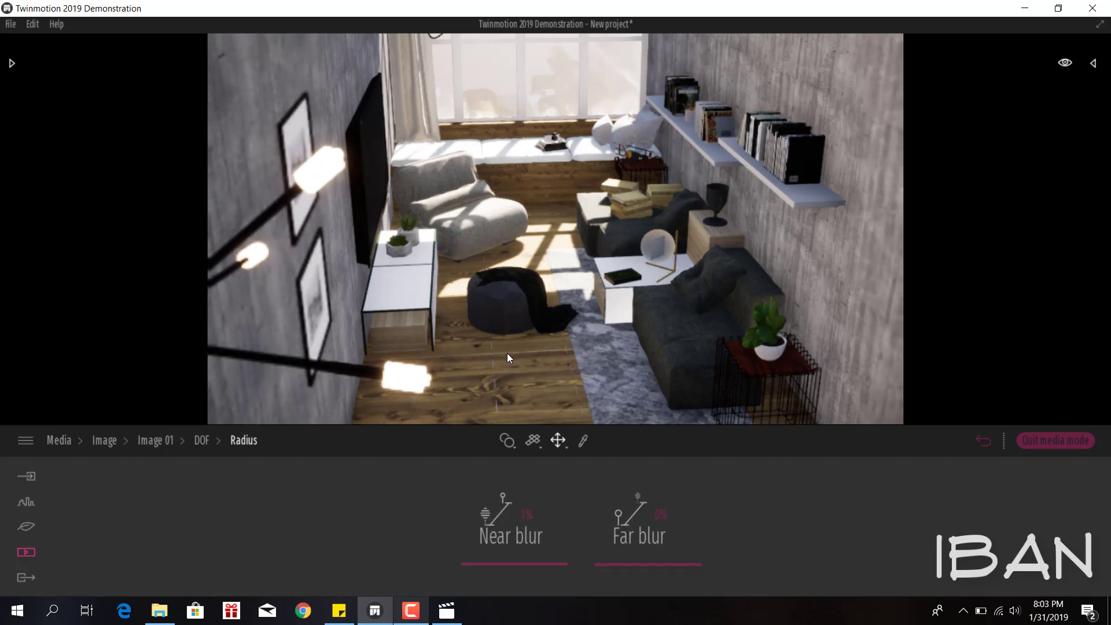
Step: Select the [Color_000]7 surface material and raise its reflection to 100%
{"action": "left_click", "coordinate": [202, 441]}
{"action": "left_click", "coordinate": [165, 441]}
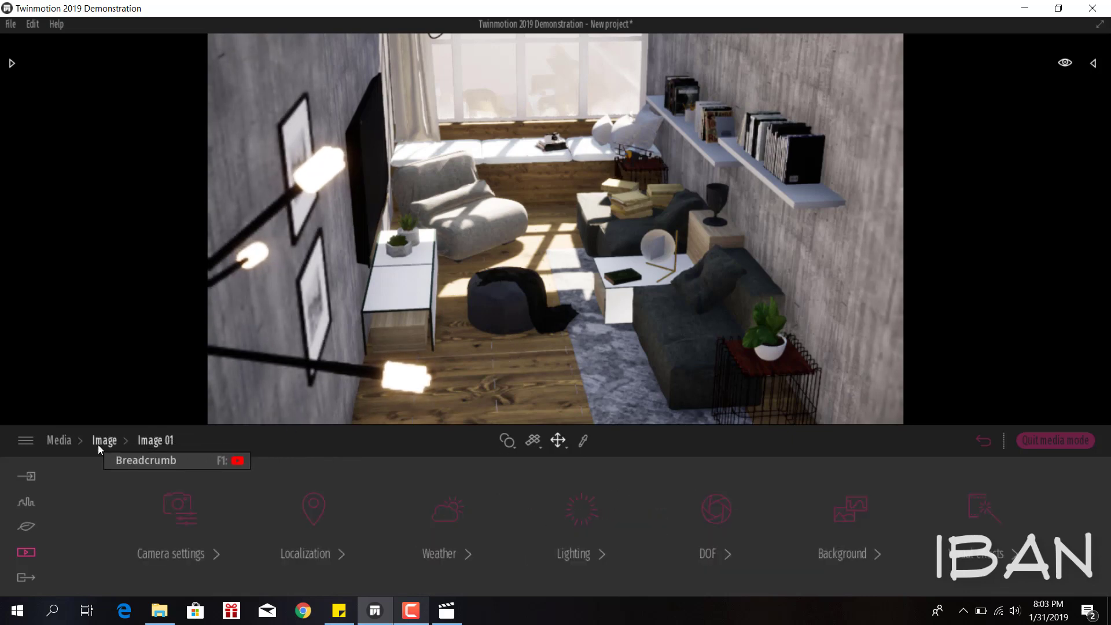
{"action": "left_click", "coordinate": [582, 440]}
{"action": "left_click", "coordinate": [316, 283]}
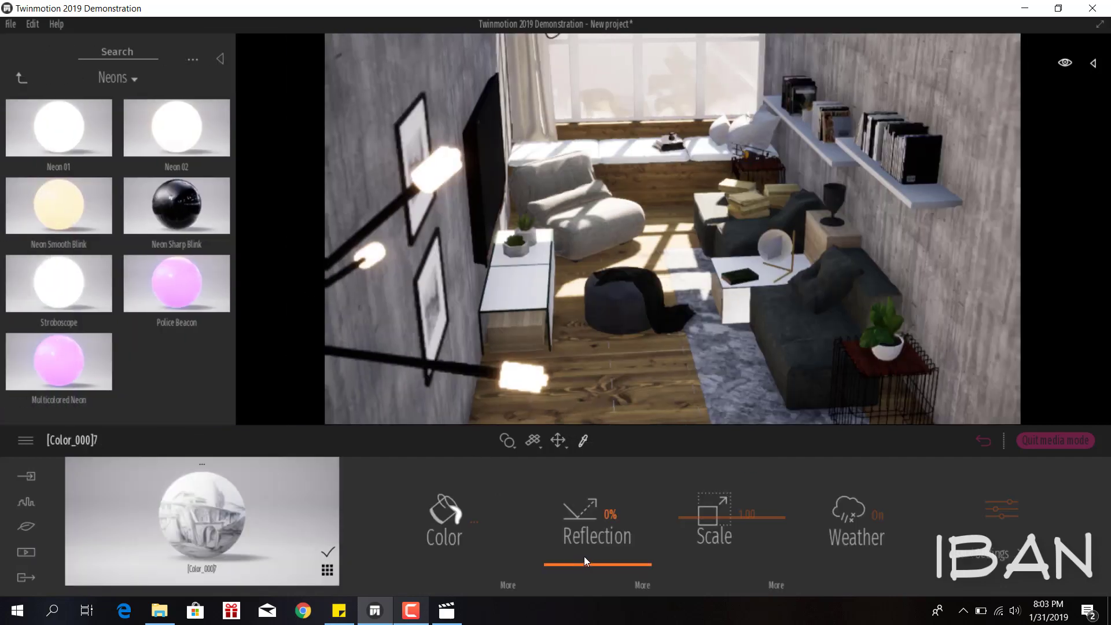
{"action": "left_click_drag", "start_coordinate": [589, 464], "coordinate": [589, 462]}
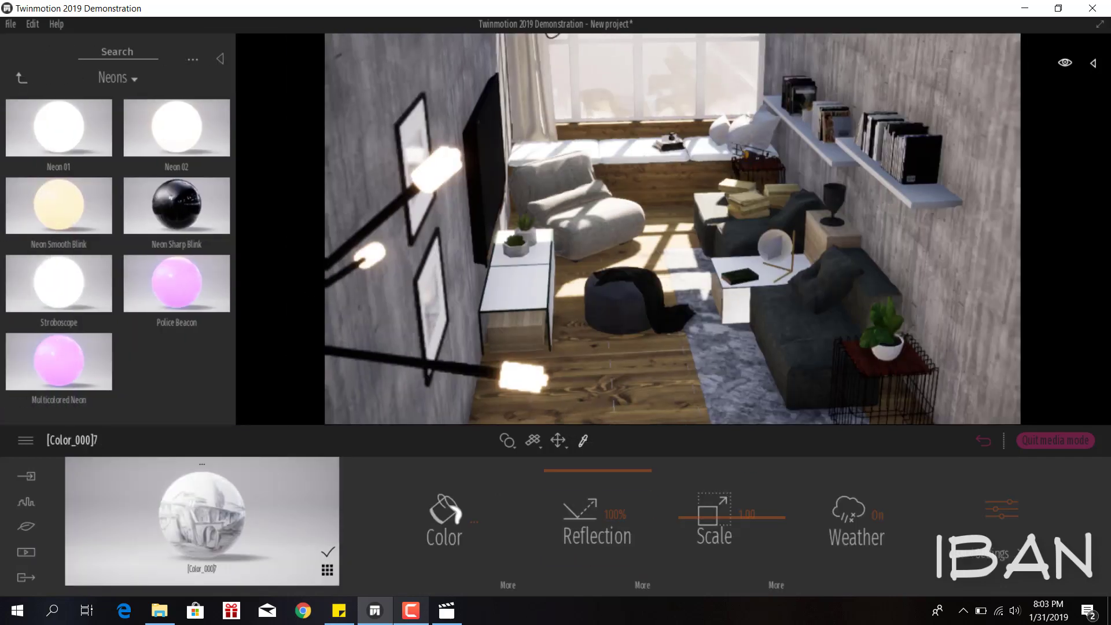
Step: Open the Wood materials folder and browse through its list
{"action": "left_click", "coordinate": [25, 78]}
{"action": "left_click", "coordinate": [157, 217]}
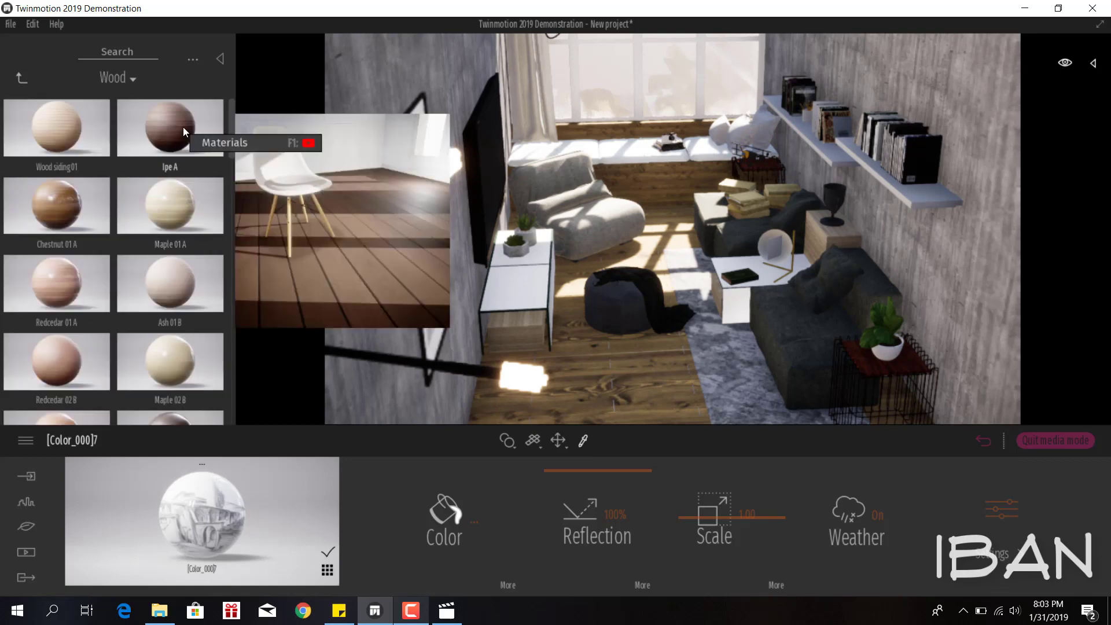
{"action": "scroll", "coordinate": [165, 289], "scroll_direction": "down", "scroll_amount": 2}
{"action": "scroll", "coordinate": [148, 304], "scroll_direction": "down", "scroll_amount": 2}
{"action": "scroll", "coordinate": [149, 305], "scroll_direction": "down", "scroll_amount": 2}
{"action": "scroll", "coordinate": [148, 304], "scroll_direction": "down", "scroll_amount": 2}
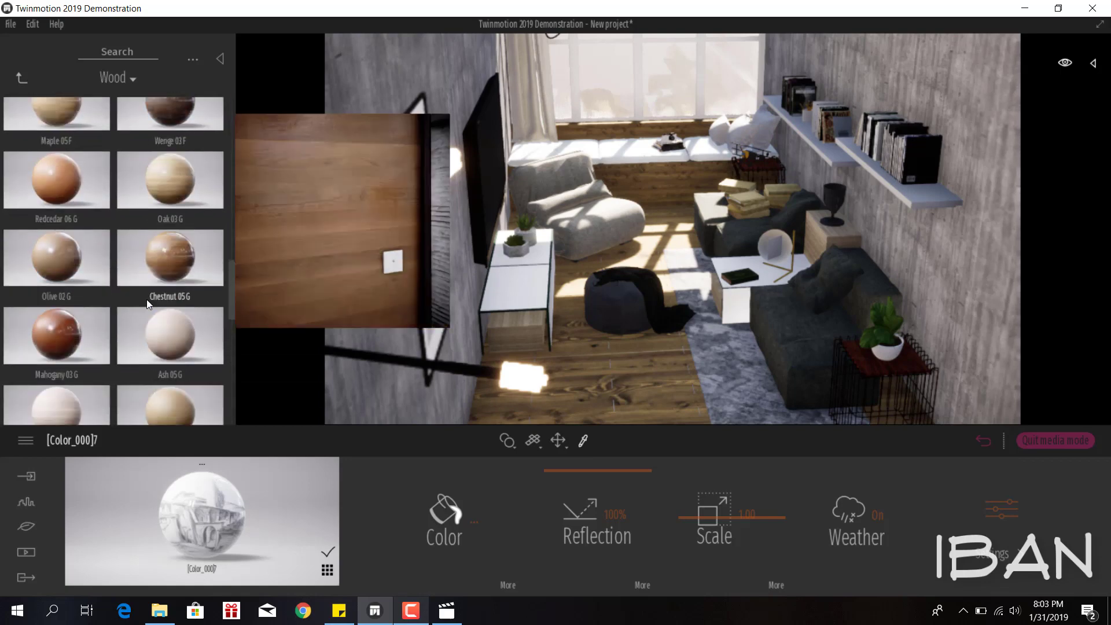
{"action": "scroll", "coordinate": [146, 300], "scroll_direction": "down", "scroll_amount": 2}
{"action": "scroll", "coordinate": [223, 310], "scroll_direction": "down", "scroll_amount": 2}
{"action": "scroll", "coordinate": [230, 325], "scroll_direction": "down", "scroll_amount": 3}
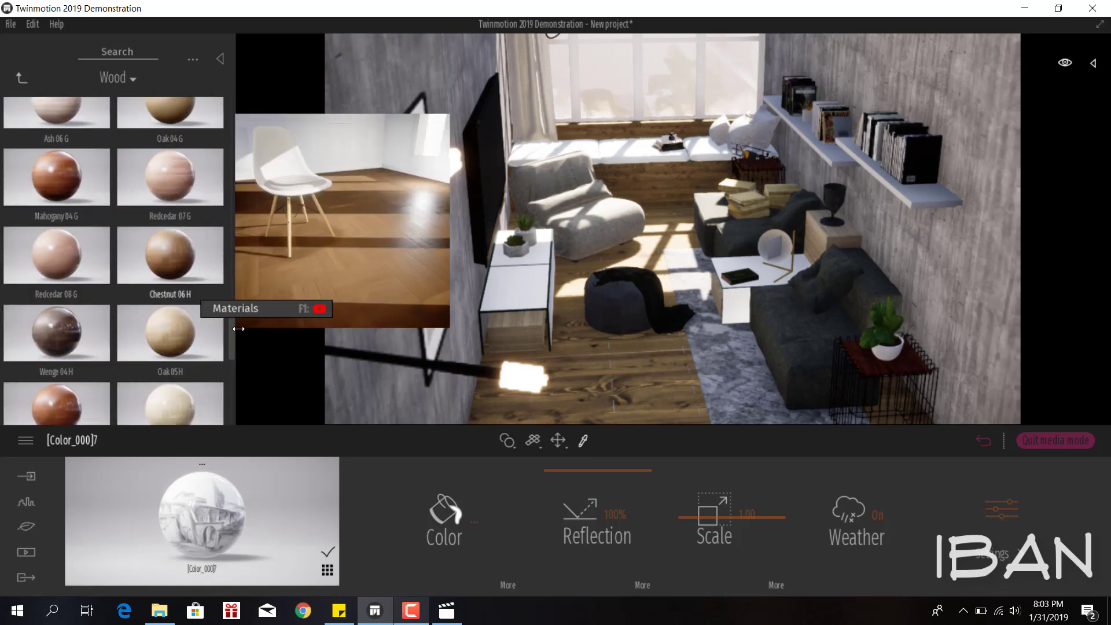
{"action": "scroll", "coordinate": [232, 376], "scroll_direction": "down", "scroll_amount": 3}
{"action": "scroll", "coordinate": [232, 405], "scroll_direction": "down", "scroll_amount": 2}
{"action": "scroll", "coordinate": [196, 370], "scroll_direction": "up", "scroll_amount": 2}
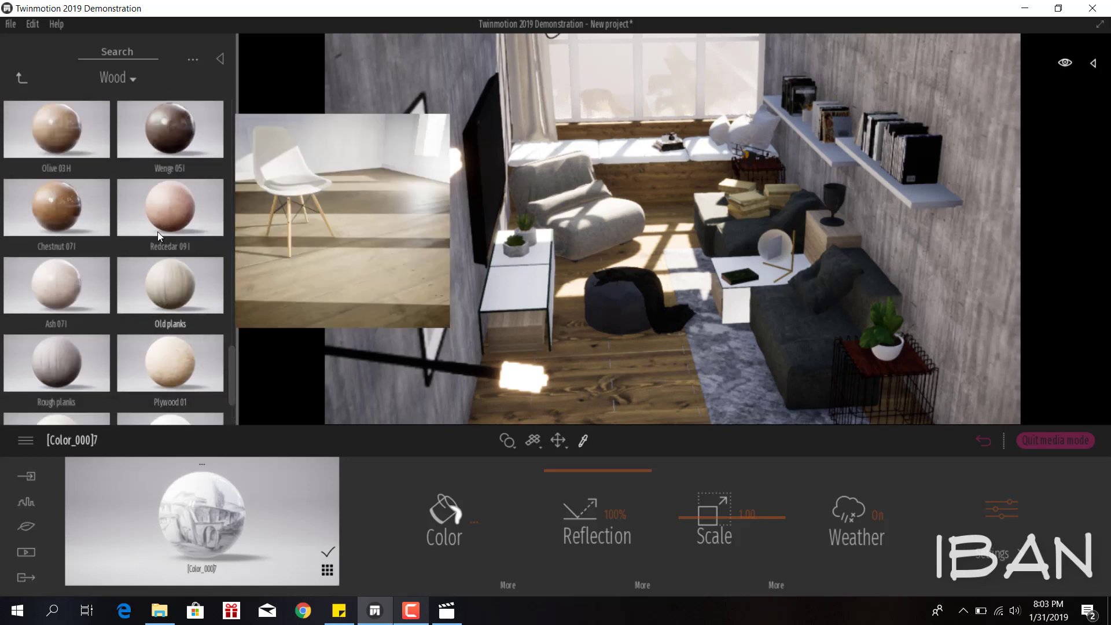
{"action": "scroll", "coordinate": [156, 142], "scroll_direction": "up", "scroll_amount": 1}
{"action": "scroll", "coordinate": [98, 162], "scroll_direction": "up", "scroll_amount": 1}
{"action": "scroll", "coordinate": [57, 182], "scroll_direction": "up", "scroll_amount": 1}
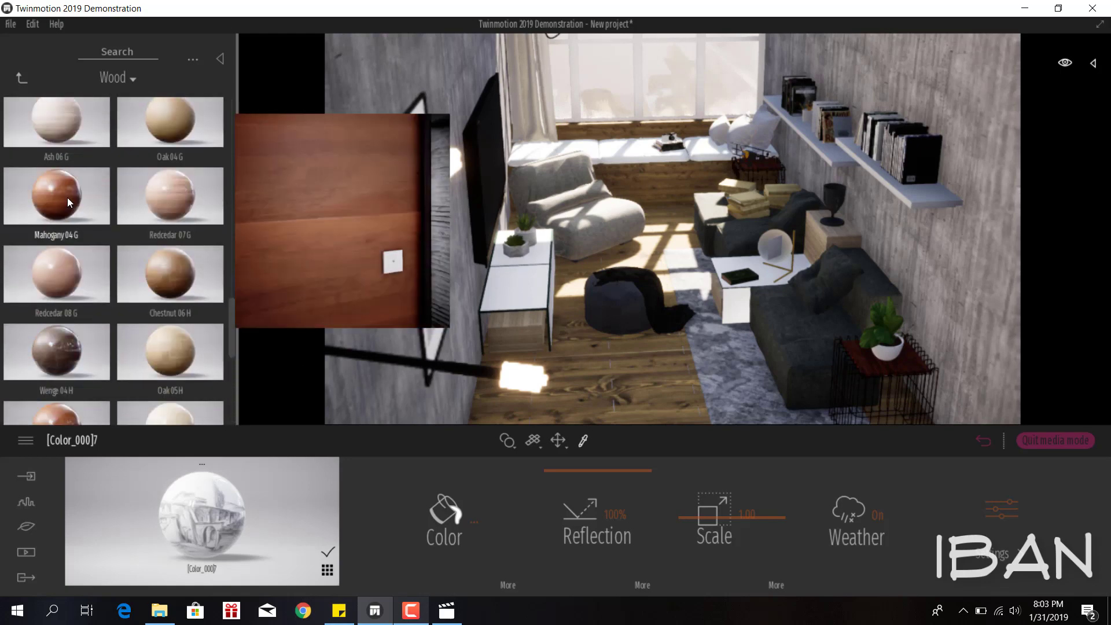
{"action": "scroll", "coordinate": [67, 196], "scroll_direction": "up", "scroll_amount": 1}
{"action": "scroll", "coordinate": [71, 200], "scroll_direction": "up", "scroll_amount": 1}
{"action": "scroll", "coordinate": [71, 199], "scroll_direction": "up", "scroll_amount": 1}
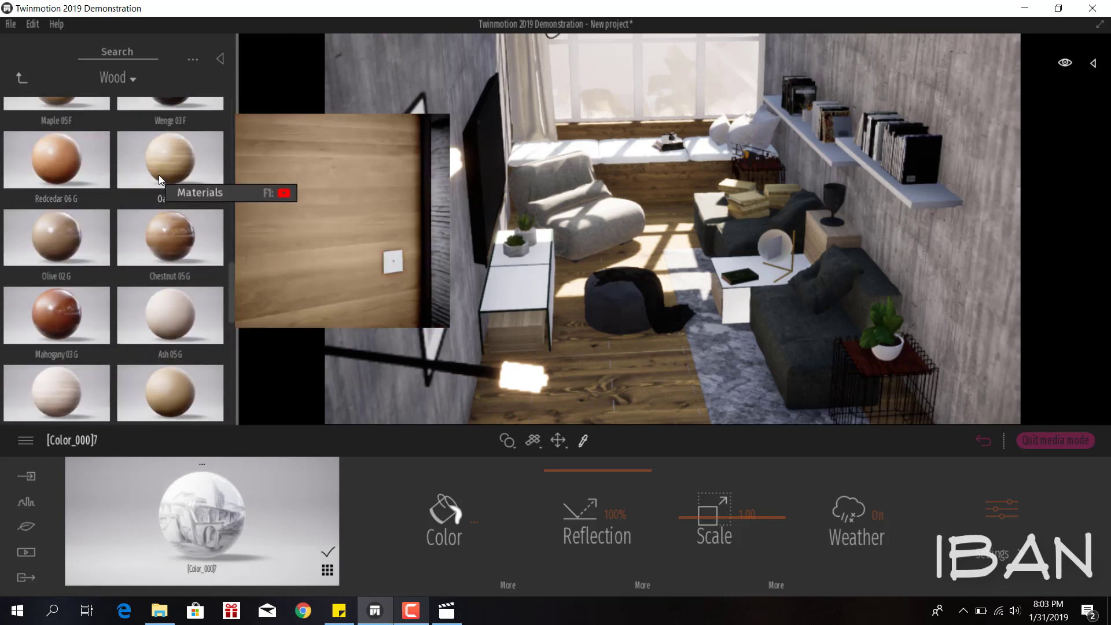
{"action": "scroll", "coordinate": [158, 175], "scroll_direction": "up", "scroll_amount": 1}
{"action": "scroll", "coordinate": [138, 307], "scroll_direction": "up", "scroll_amount": 1}
{"action": "scroll", "coordinate": [144, 348], "scroll_direction": "up", "scroll_amount": 1}
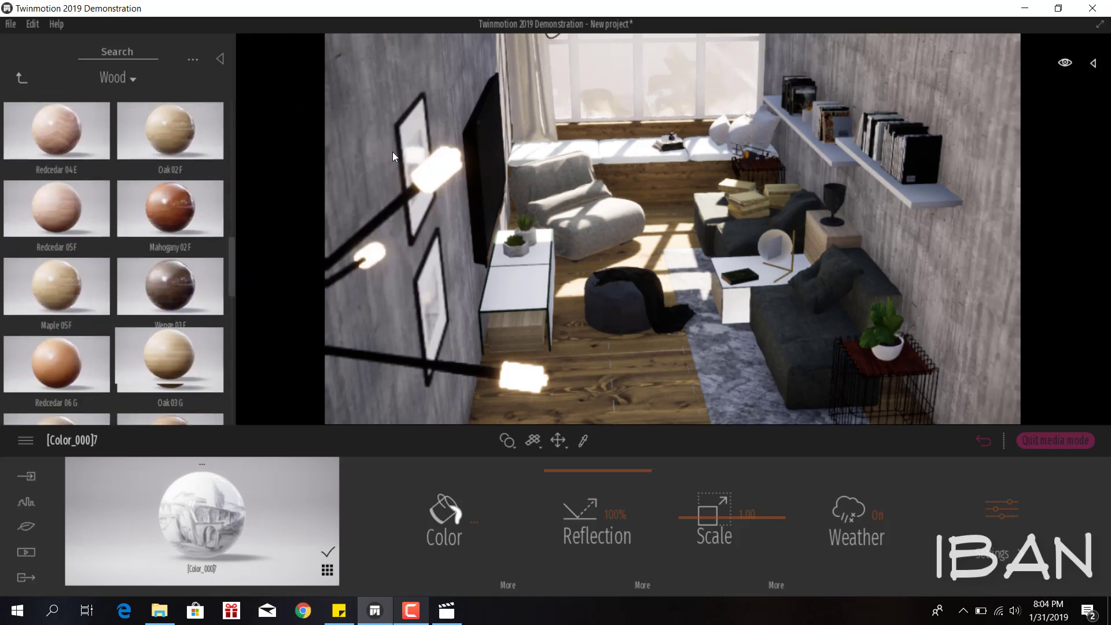
Step: Apply Oak 03 G to the floor, confirm its colour, and raise reflection to 81%
{"action": "left_click_drag", "start_coordinate": [170, 365], "coordinate": [399, 129]}
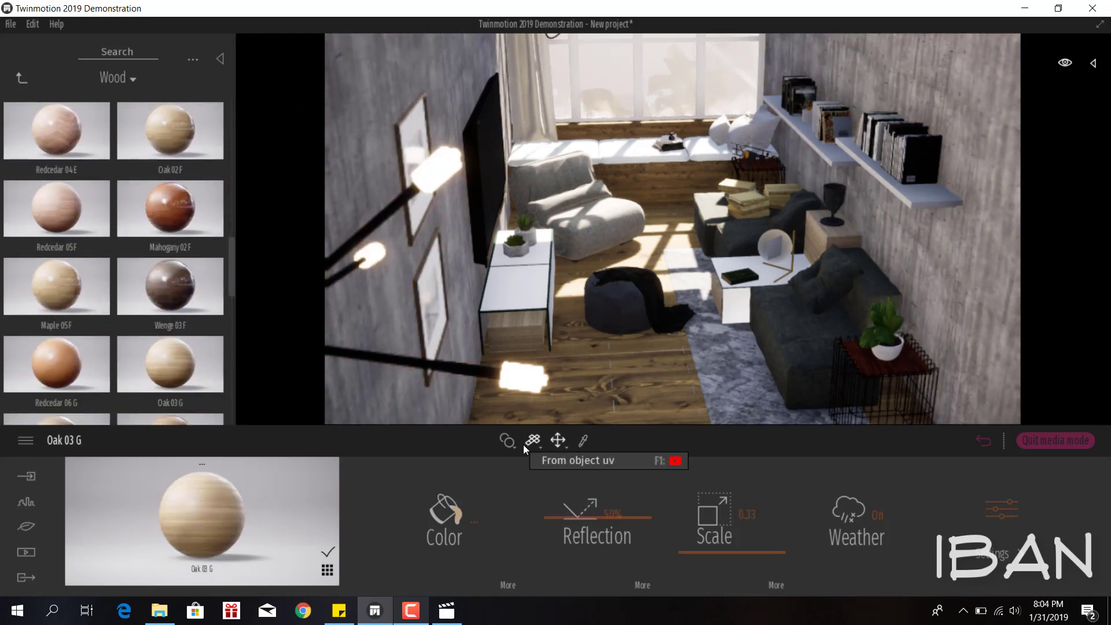
{"action": "left_click", "coordinate": [457, 521]}
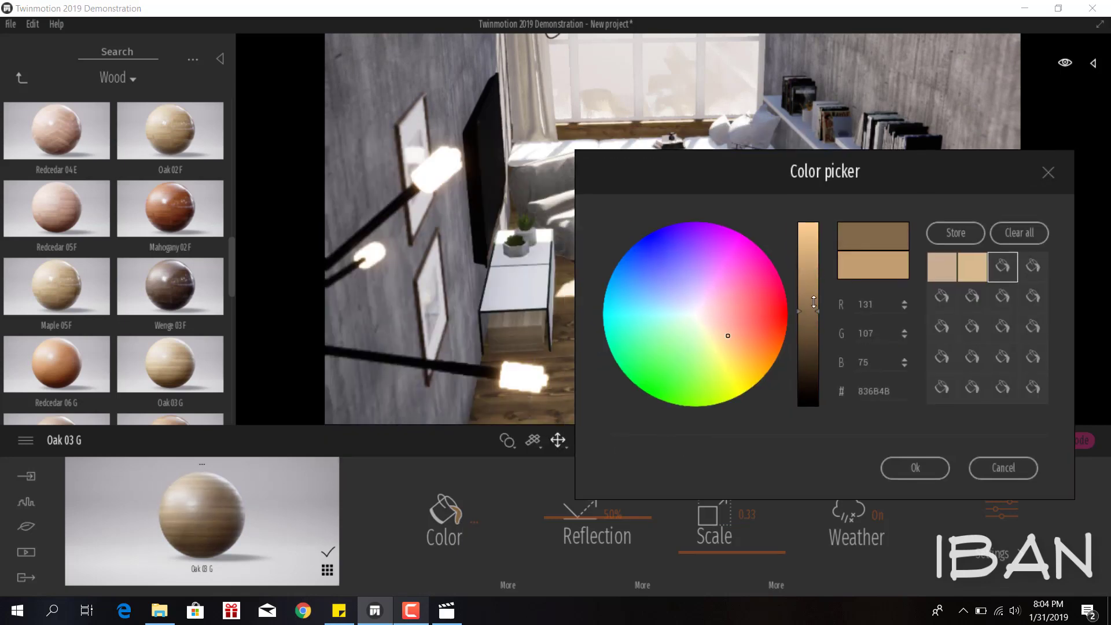
{"action": "left_click", "coordinate": [915, 467]}
{"action": "left_click_drag", "start_coordinate": [627, 506], "coordinate": [585, 482]}
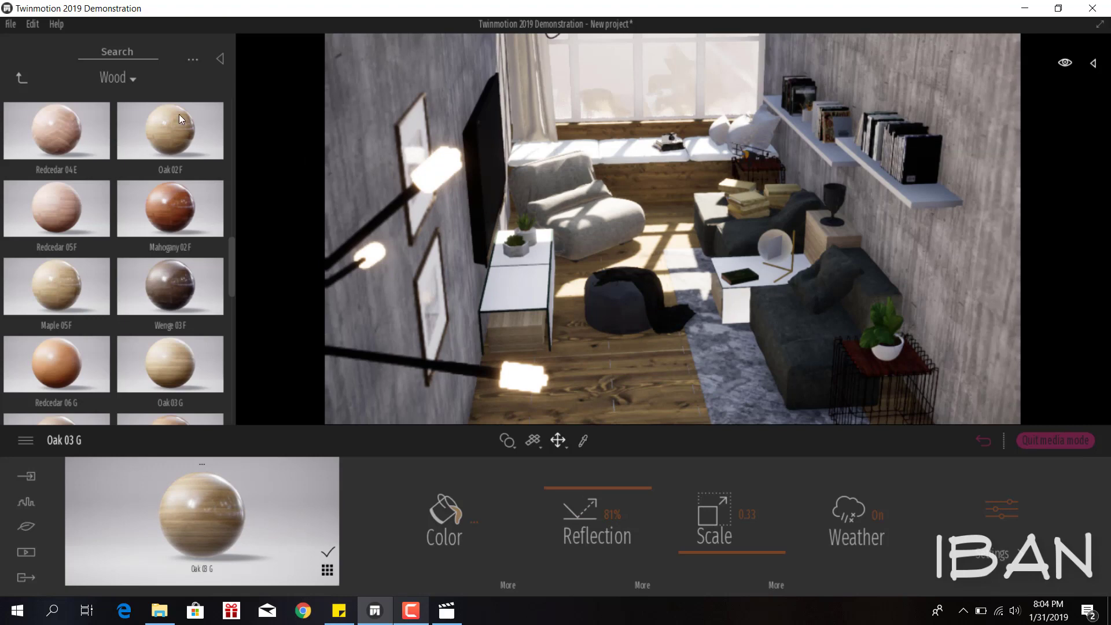
Step: Sample the TV's LCD3 material and raise its reflection to about 89%
{"action": "left_click", "coordinate": [492, 143]}
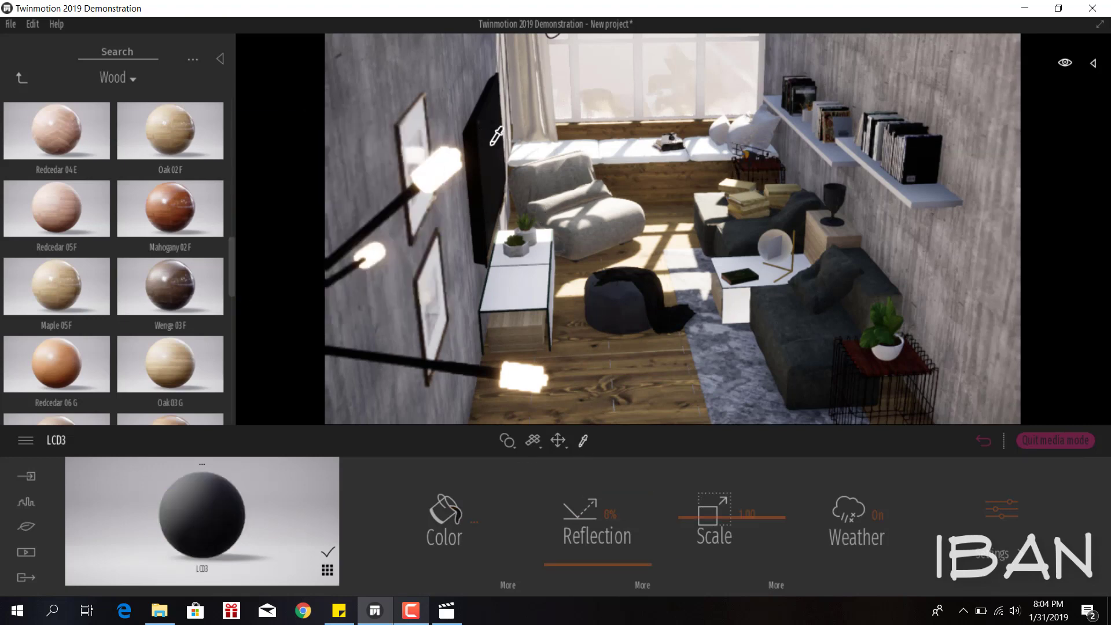
{"action": "left_click_drag", "start_coordinate": [593, 507], "coordinate": [595, 480]}
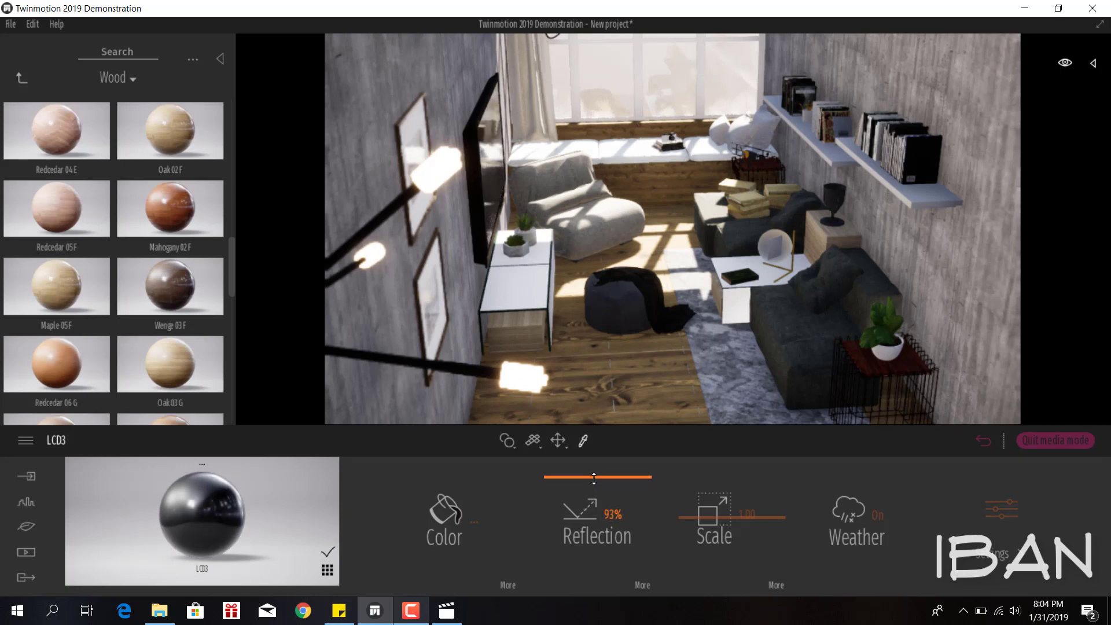
{"action": "left_click_drag", "start_coordinate": [596, 480], "coordinate": [595, 478]}
Step: Sample LCD2 from the TV, set its reflection to 72% and metallicness to 0%
{"action": "left_click", "coordinate": [478, 225]}
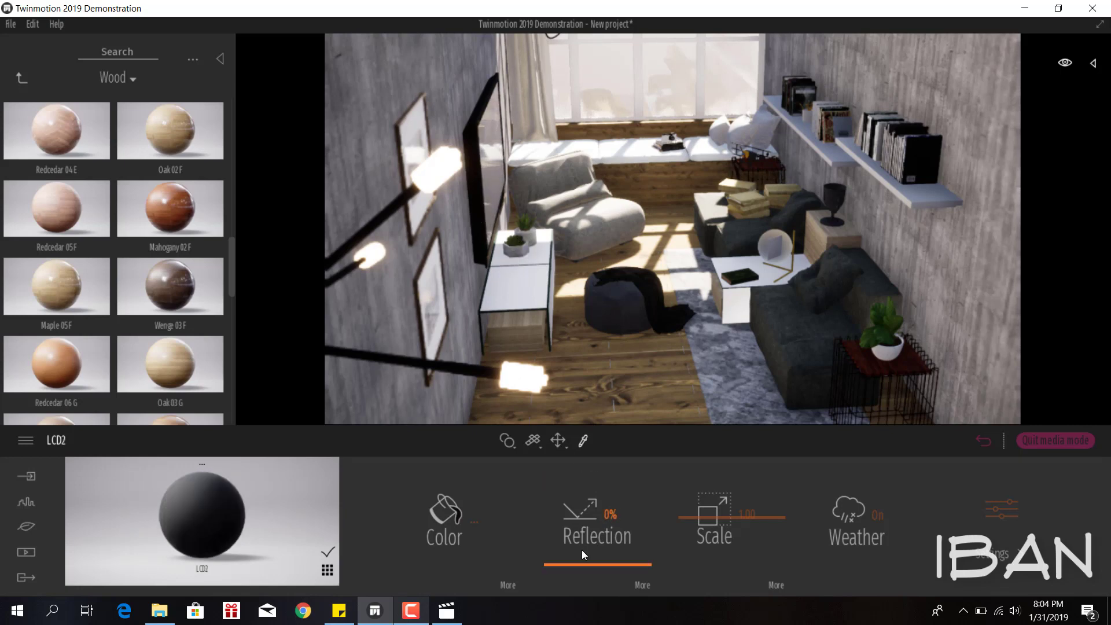
{"action": "mouse_move", "coordinate": [582, 550]}
{"action": "left_mouse_down"}
{"action": "mouse_move", "coordinate": [591, 452]}
{"action": "mouse_move", "coordinate": [596, 555]}
{"action": "left_mouse_up"}
{"action": "left_click", "coordinate": [642, 585]}
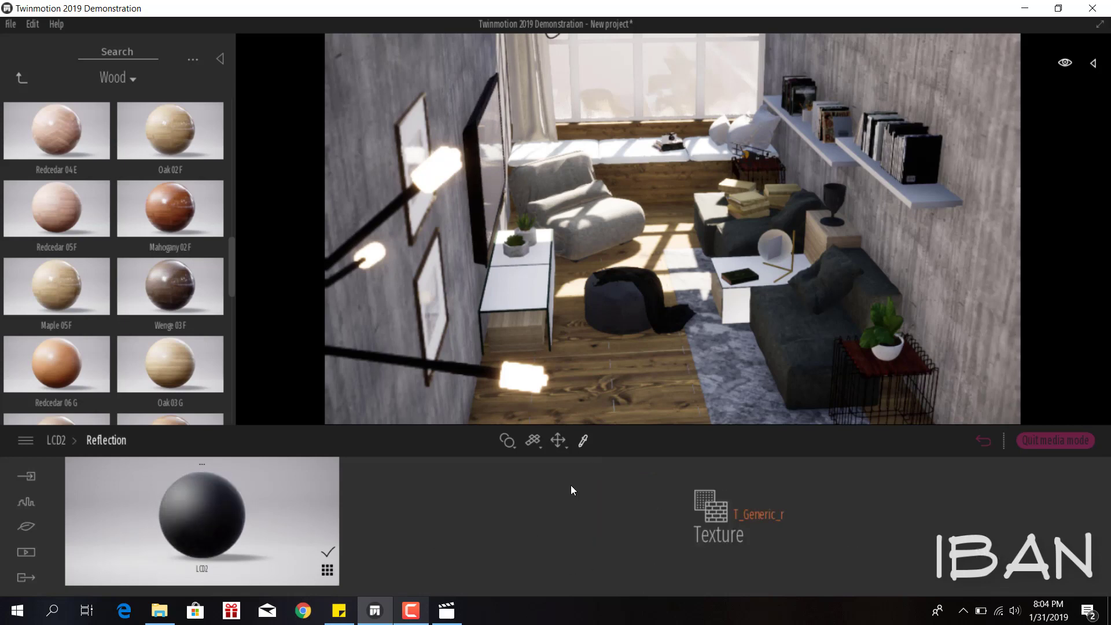
{"action": "left_click", "coordinate": [61, 443]}
{"action": "scroll", "coordinate": [596, 510], "scroll_direction": "down", "scroll_amount": 1}
{"action": "mouse_move", "coordinate": [488, 564]}
{"action": "left_mouse_down"}
{"action": "mouse_move", "coordinate": [459, 439]}
{"action": "mouse_move", "coordinate": [453, 571]}
{"action": "left_mouse_up"}
{"action": "left_click", "coordinate": [539, 447]}
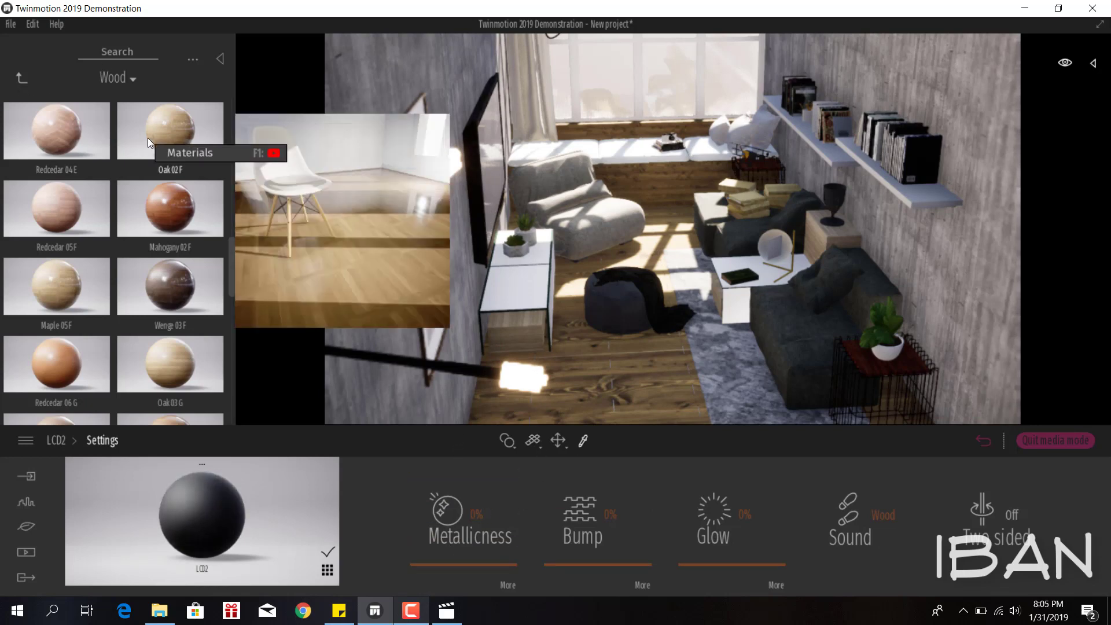
Step: Replace the floor with the pale Mult 03 D wood at 90% reflection
{"action": "scroll", "coordinate": [147, 138], "scroll_direction": "up", "scroll_amount": 3}
{"action": "scroll", "coordinate": [171, 266], "scroll_direction": "up", "scroll_amount": 1}
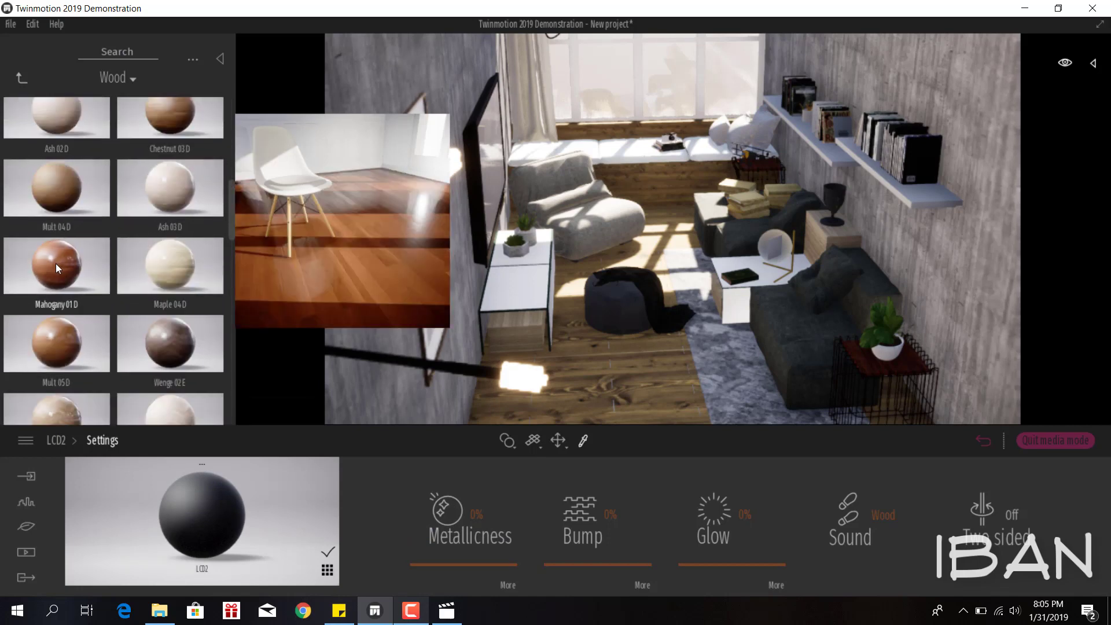
{"action": "scroll", "coordinate": [171, 267], "scroll_direction": "up", "scroll_amount": 2}
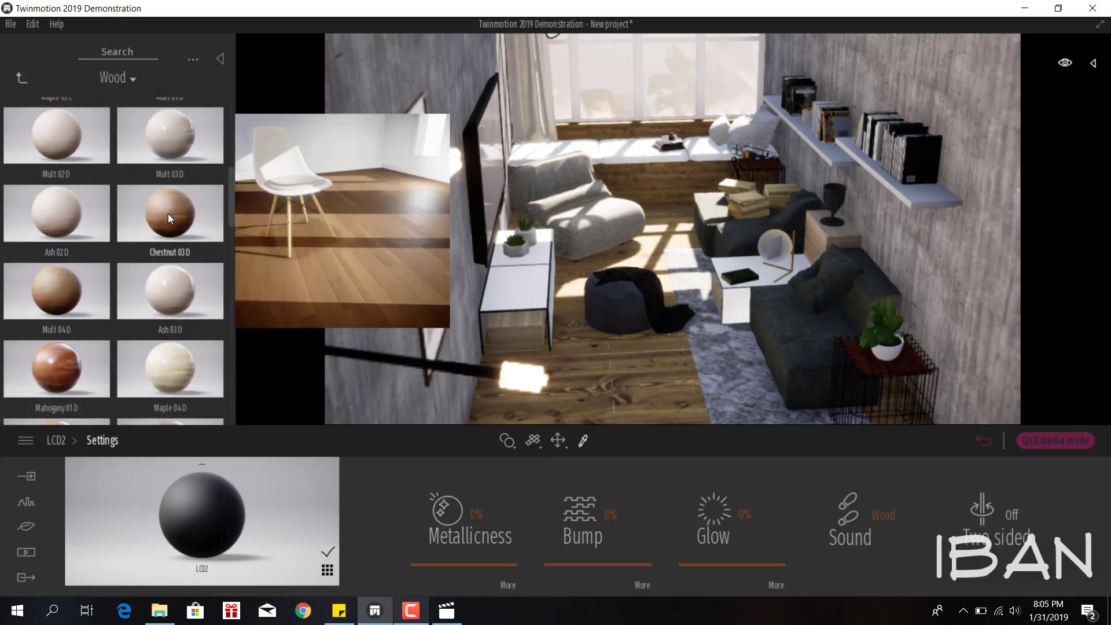
{"action": "left_click_drag", "start_coordinate": [171, 215], "coordinate": [649, 397]}
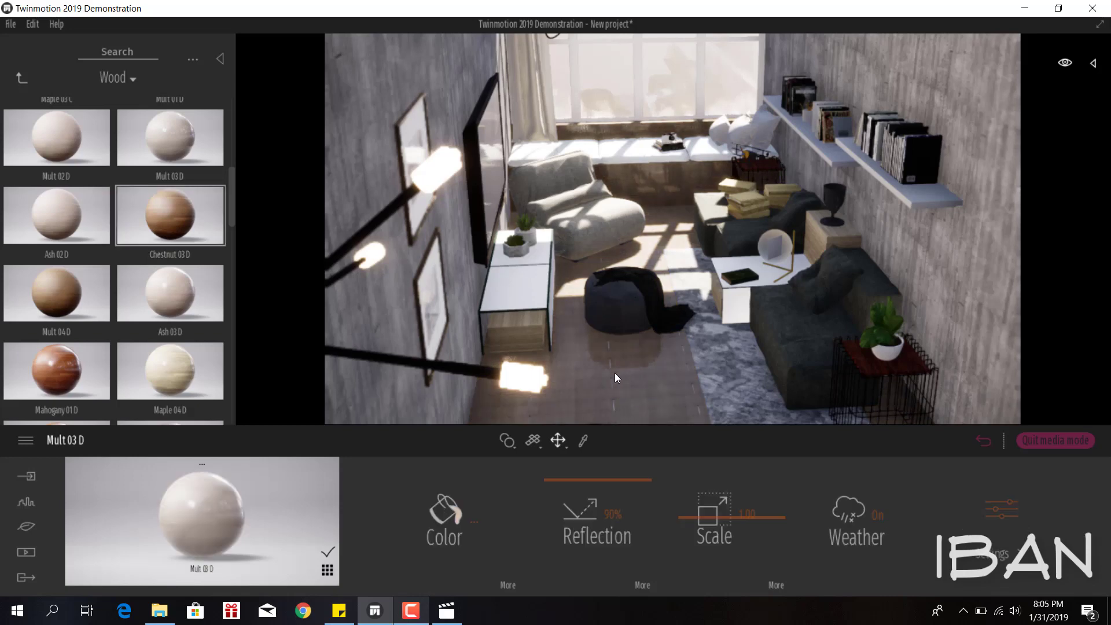
{"action": "left_click_drag", "start_coordinate": [232, 221], "coordinate": [231, 117]}
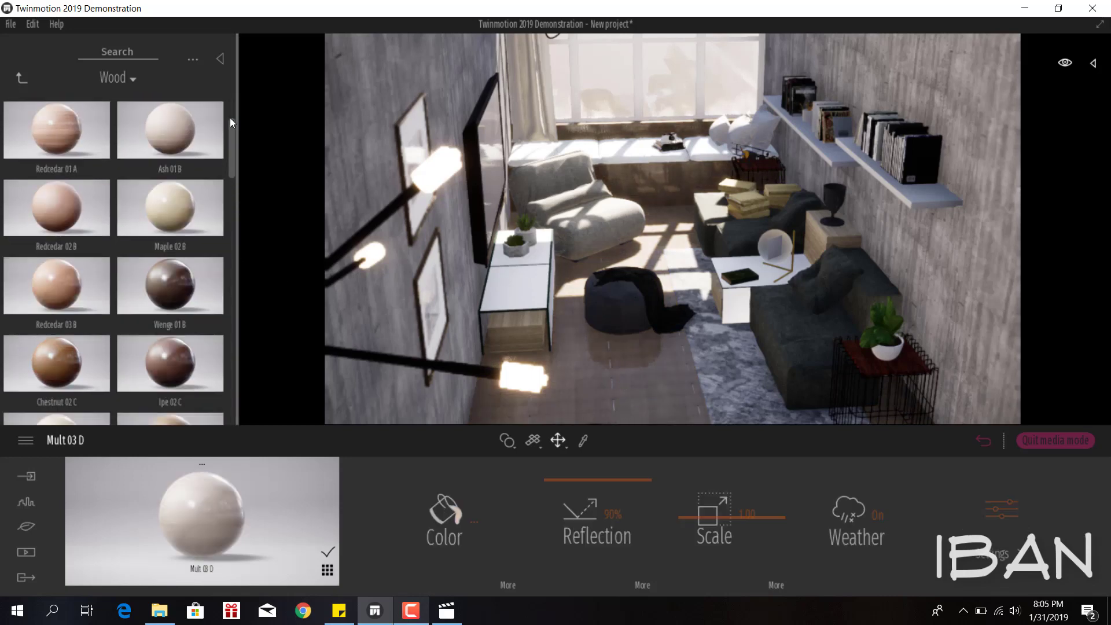
{"action": "left_click", "coordinate": [18, 79]}
Step: Cover the concrete walls with Stacked stone 03 at scale 0.88 and about 65% reflection
{"action": "left_click", "coordinate": [160, 272]}
{"action": "mouse_move", "coordinate": [169, 206]}
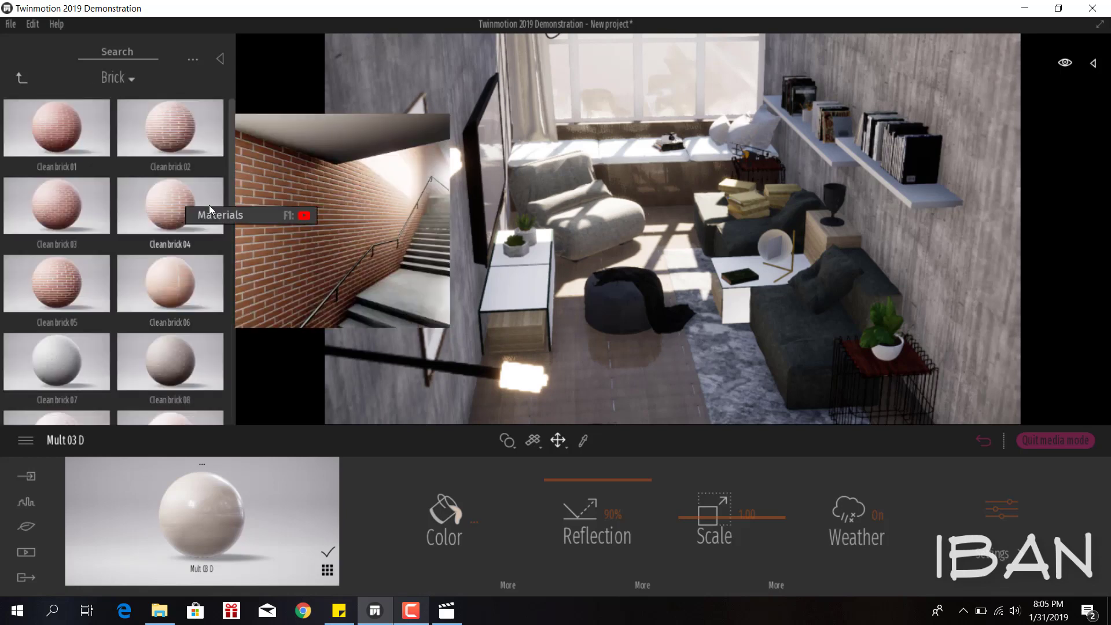
{"action": "left_click", "coordinate": [21, 78]}
{"action": "left_click", "coordinate": [75, 258]}
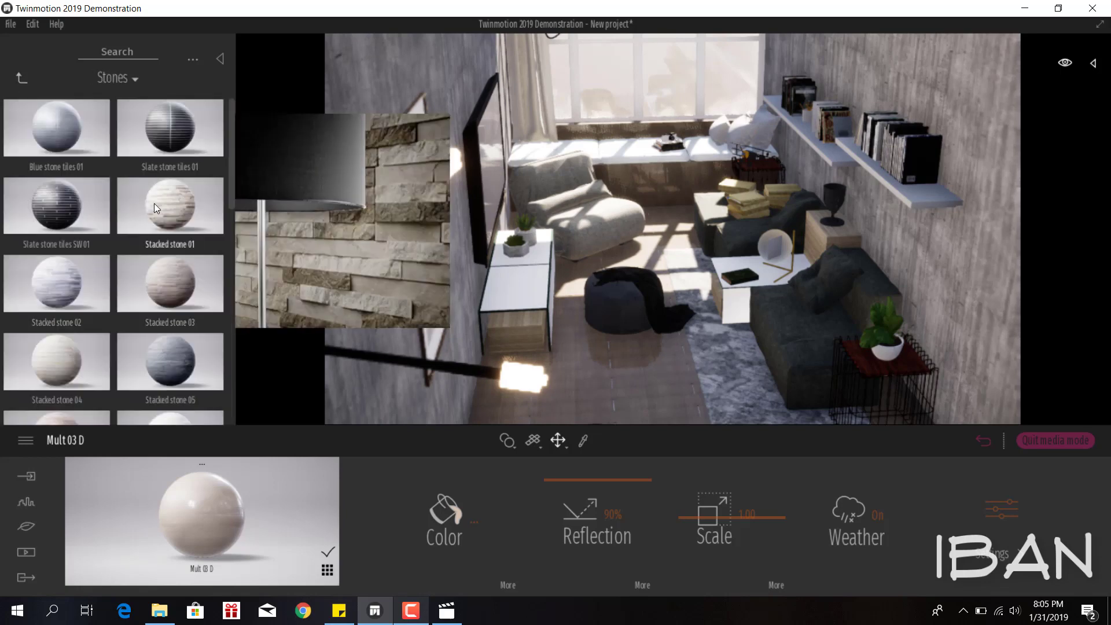
{"action": "left_click_drag", "start_coordinate": [148, 286], "coordinate": [934, 239]}
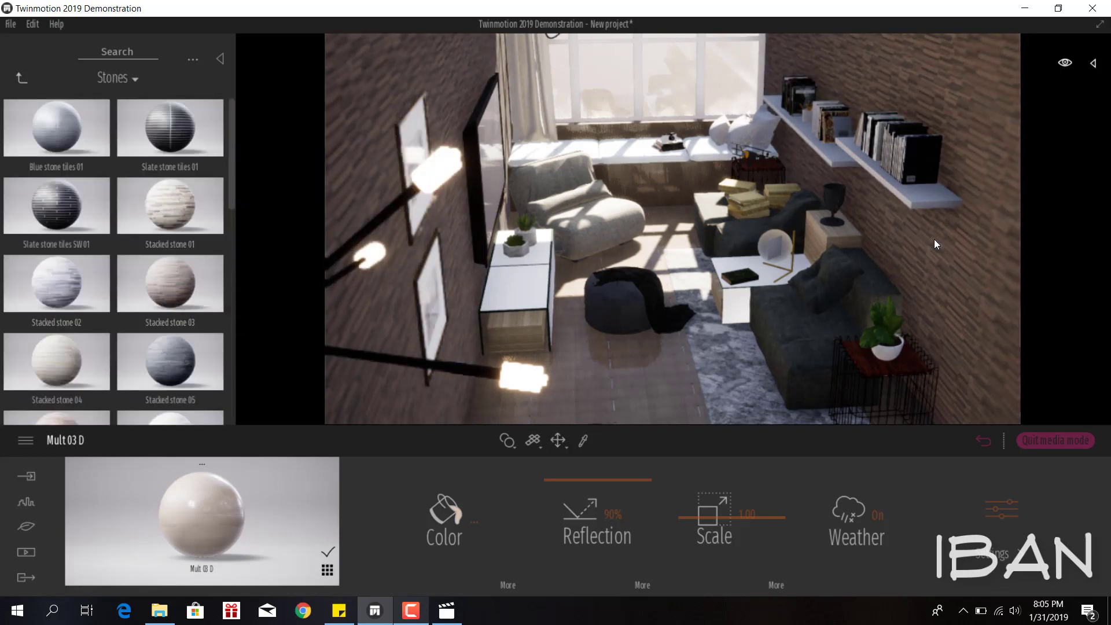
{"action": "left_click_drag", "start_coordinate": [724, 539], "coordinate": [982, 519]}
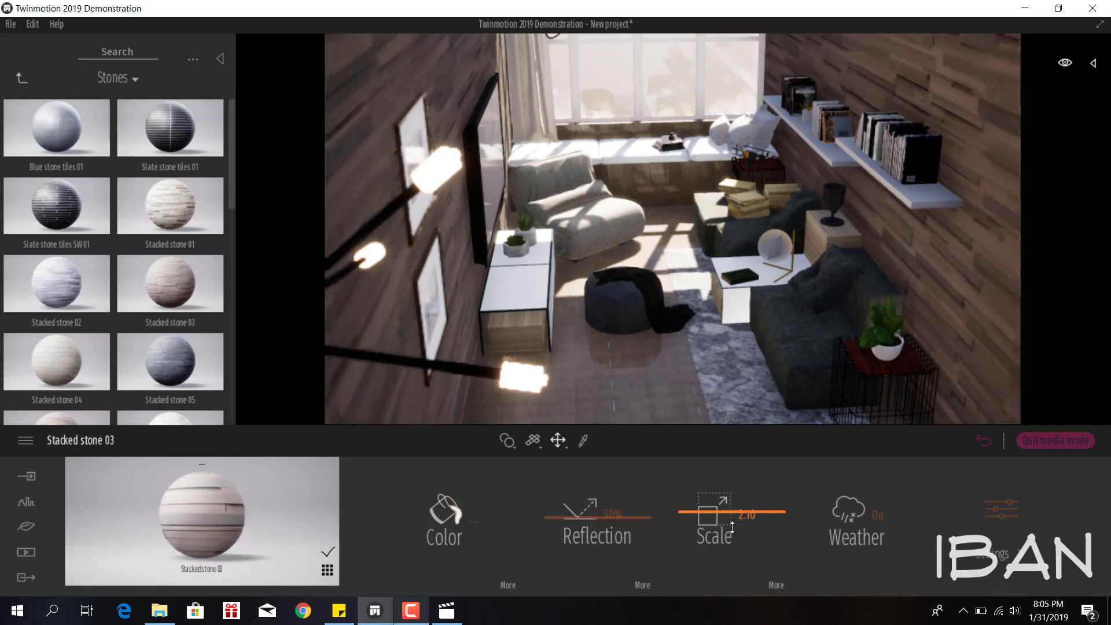
{"action": "left_click", "coordinate": [981, 518]}
{"action": "left_click", "coordinate": [108, 443]}
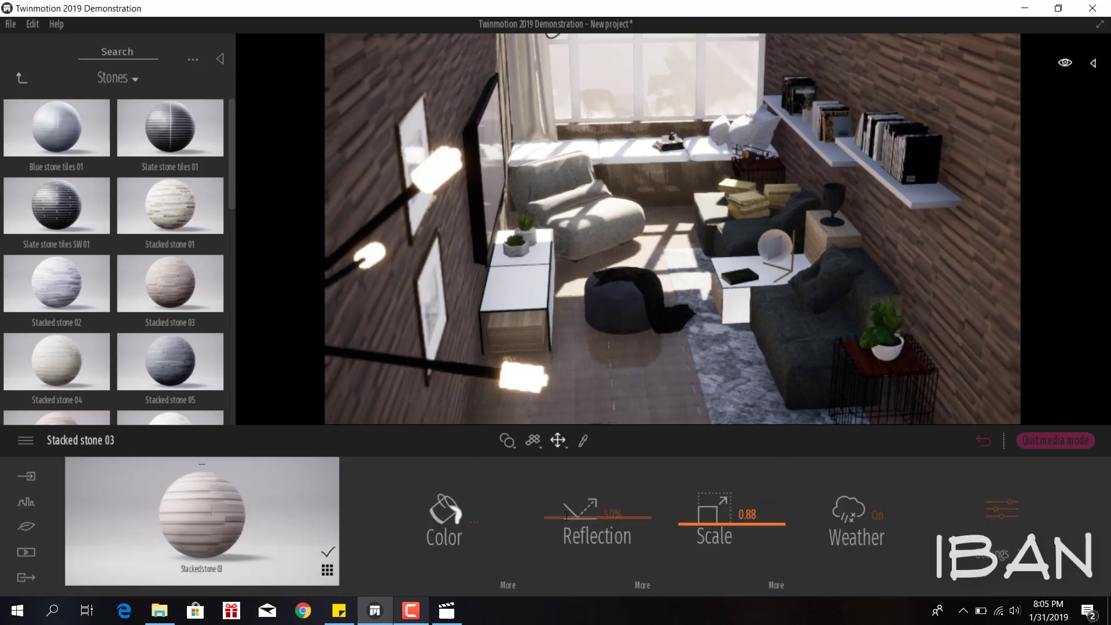
{"action": "mouse_move", "coordinate": [570, 547]}
{"action": "left_mouse_down"}
{"action": "mouse_move", "coordinate": [581, 478]}
{"action": "mouse_move", "coordinate": [596, 503]}
{"action": "left_mouse_up"}
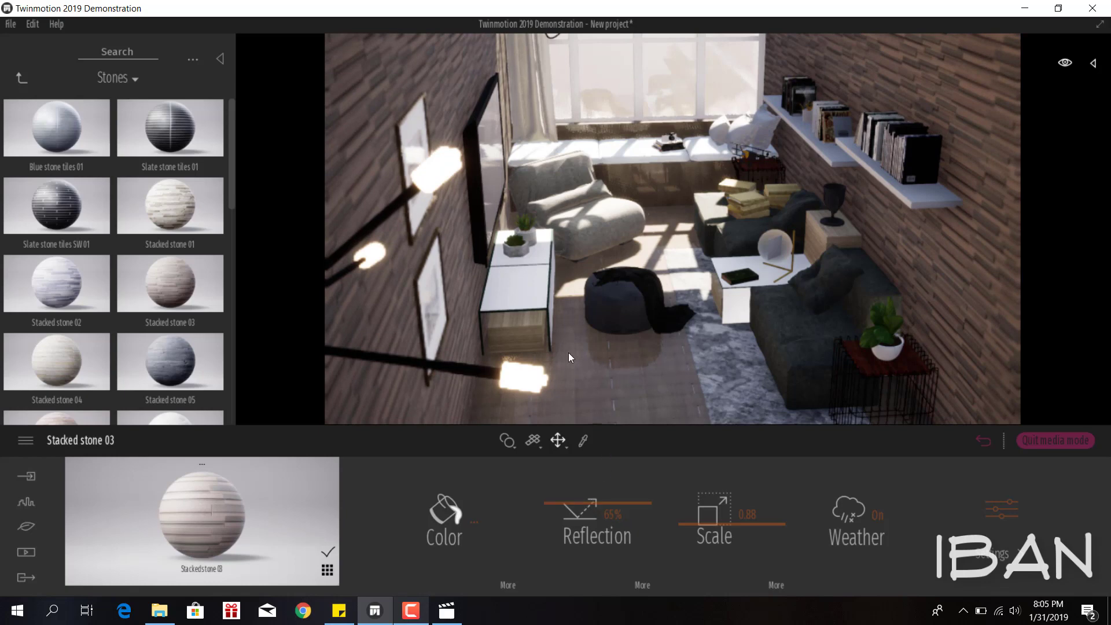
Step: Apply Two sided glass from the Glass folder to the side table at 83% opacity
{"action": "left_click", "coordinate": [21, 78]}
{"action": "left_click", "coordinate": [74, 144]}
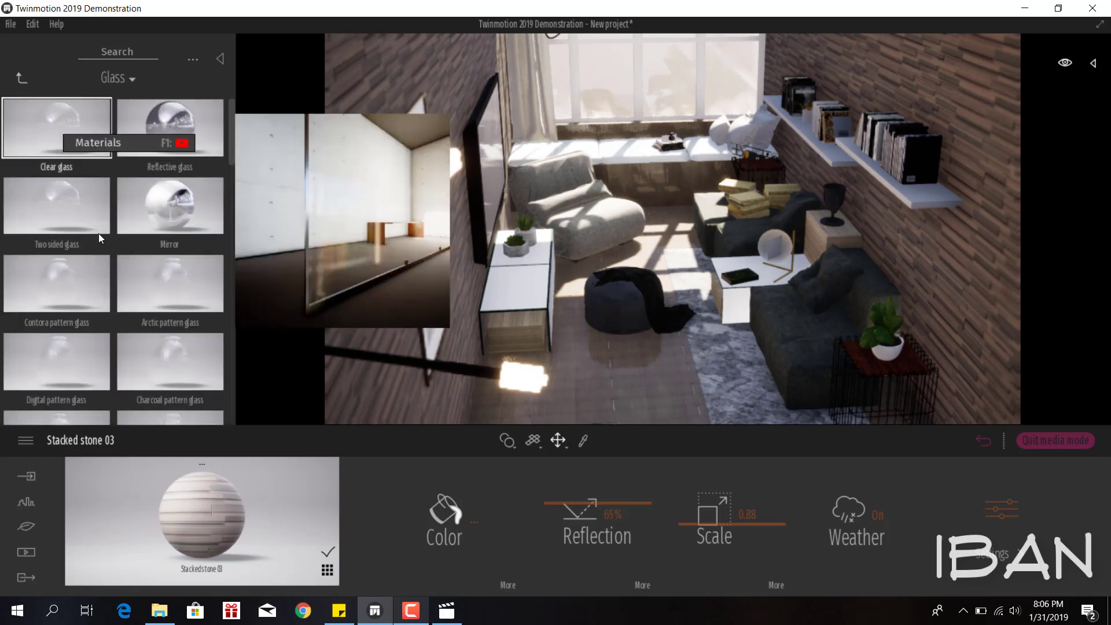
{"action": "left_click_drag", "start_coordinate": [57, 217], "coordinate": [519, 294]}
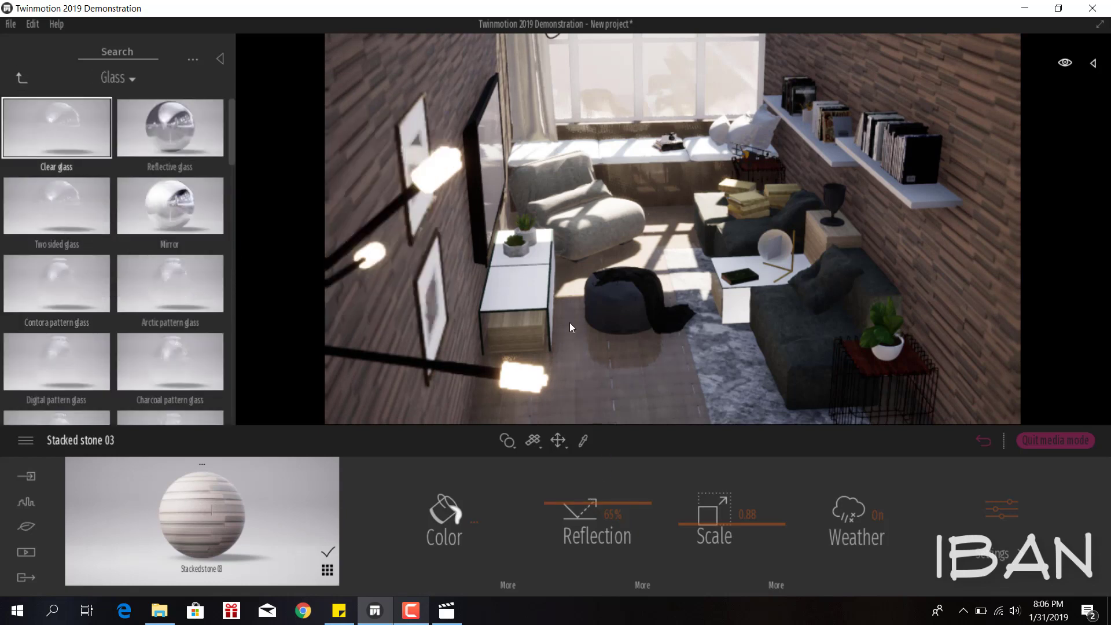
{"action": "left_click_drag", "start_coordinate": [586, 551], "coordinate": [583, 486]}
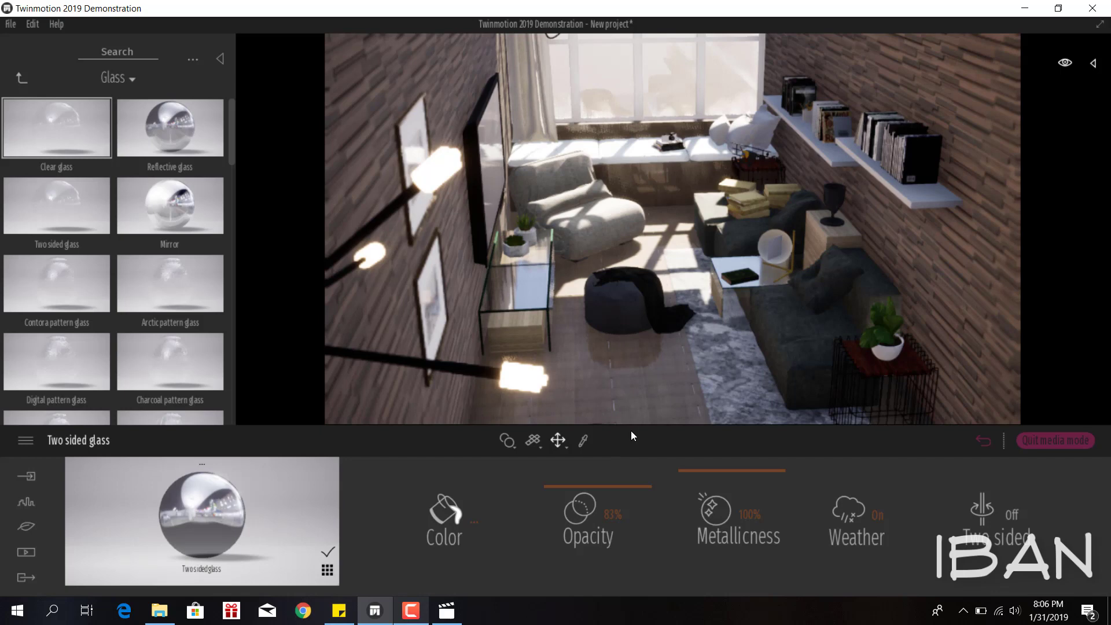
{"action": "left_click", "coordinate": [776, 251]}
Step: Browse the Lights library briefly and return to the main library
{"action": "left_click", "coordinate": [21, 78]}
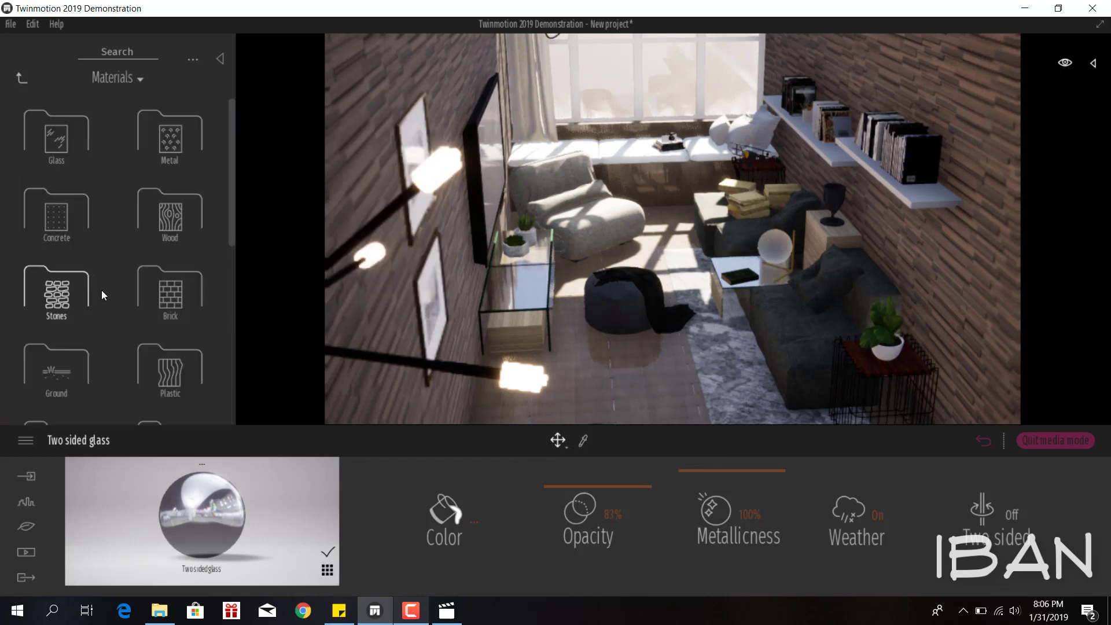
{"action": "left_click", "coordinate": [19, 77]}
{"action": "left_click", "coordinate": [175, 221]}
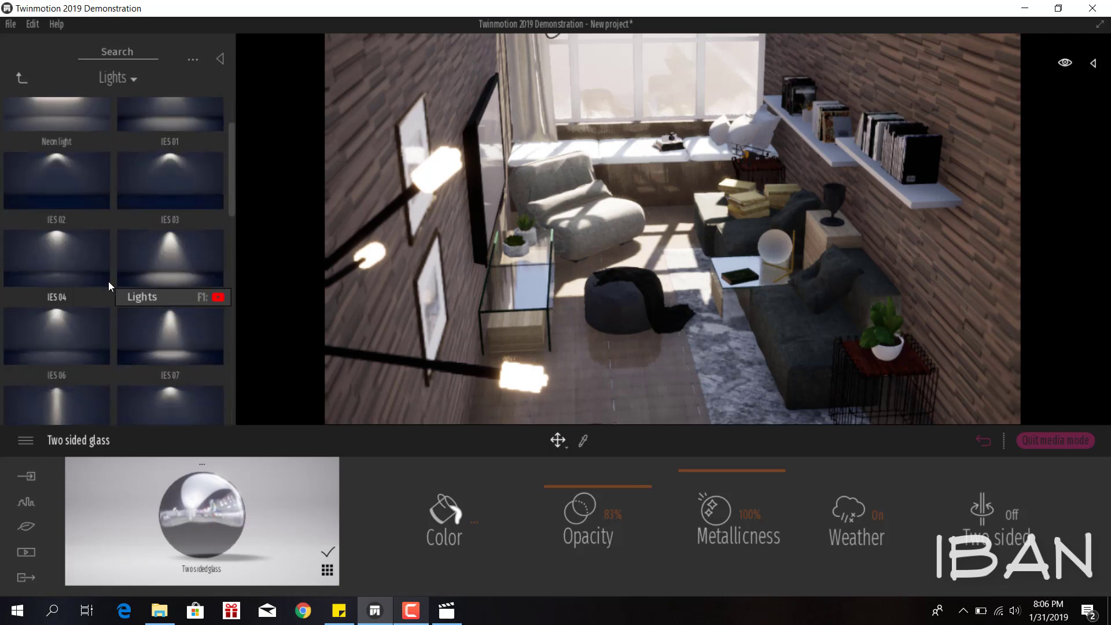
{"action": "scroll", "coordinate": [229, 276], "scroll_direction": "down", "scroll_amount": 5}
{"action": "scroll", "coordinate": [151, 202], "scroll_direction": "up", "scroll_amount": 1}
{"action": "left_click", "coordinate": [22, 79]}
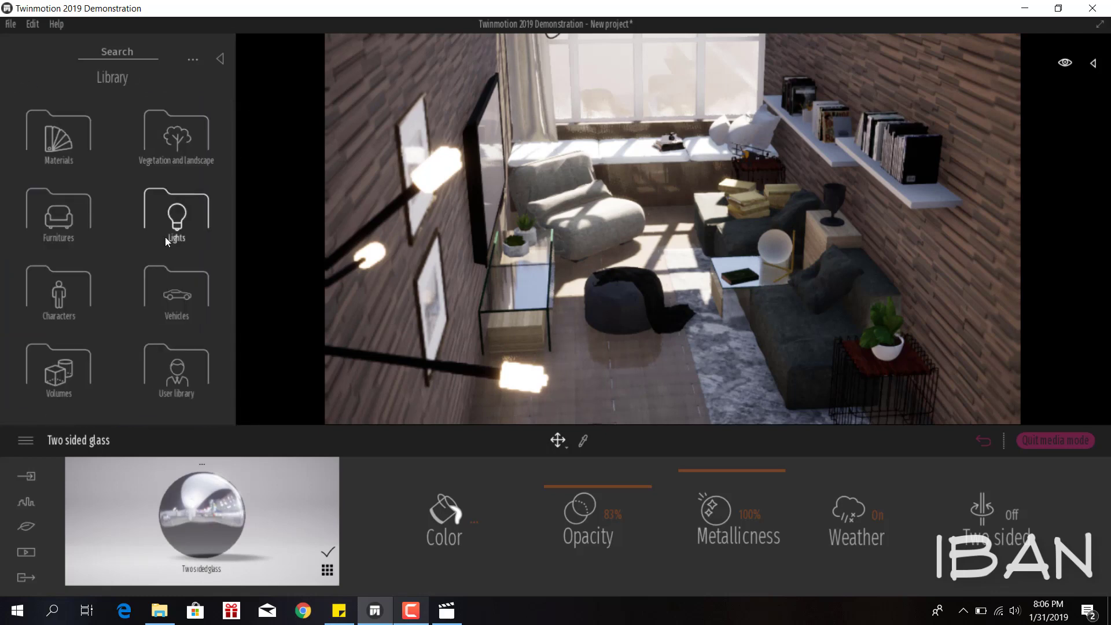
{"action": "left_click", "coordinate": [165, 230]}
{"action": "left_click", "coordinate": [26, 78]}
Step: In Materials, glance at Translucent, then open the Neons folder
{"action": "left_click", "coordinate": [81, 154]}
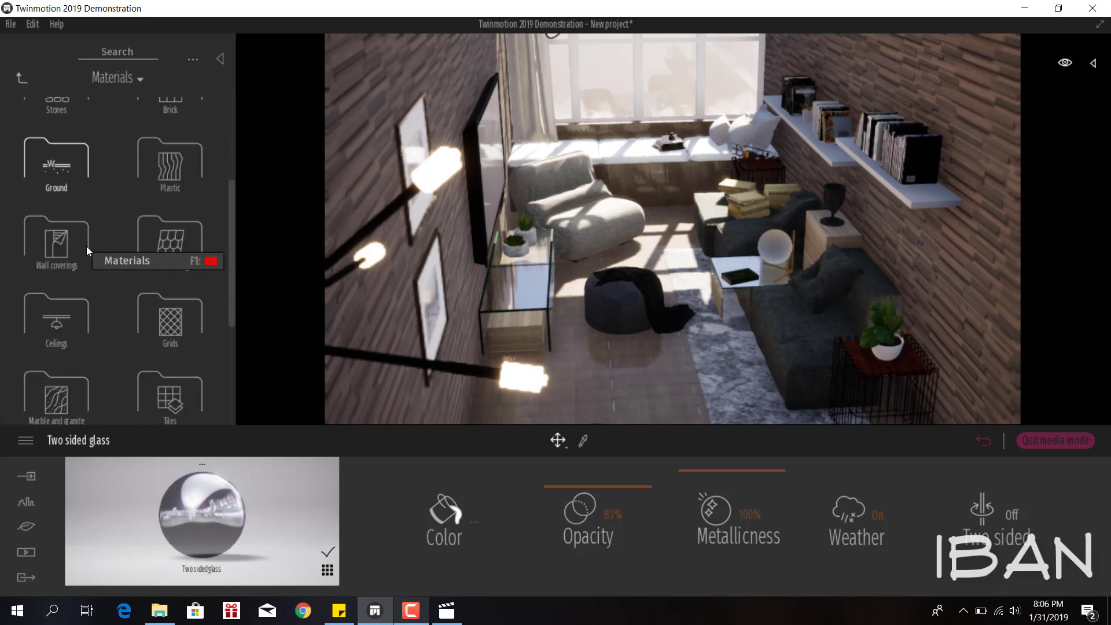
{"action": "scroll", "coordinate": [82, 253], "scroll_direction": "down", "scroll_amount": 5}
{"action": "left_click", "coordinate": [82, 252]}
{"action": "left_click", "coordinate": [23, 80]}
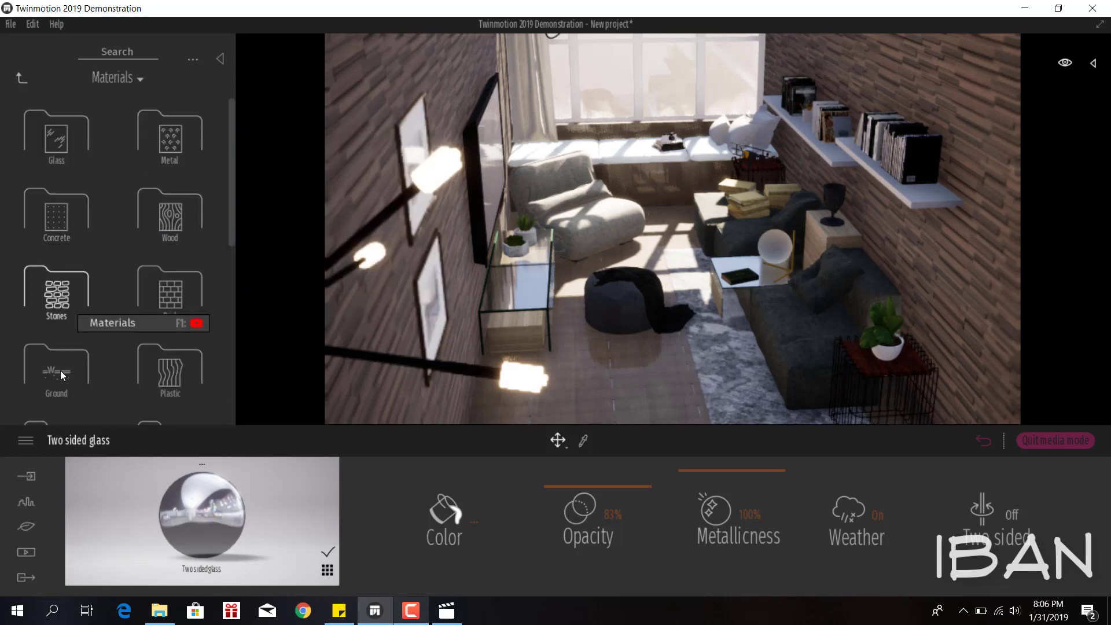
{"action": "scroll", "coordinate": [61, 367], "scroll_direction": "down", "scroll_amount": 2}
{"action": "scroll", "coordinate": [63, 359], "scroll_direction": "down", "scroll_amount": 3}
{"action": "left_click", "coordinate": [67, 353]}
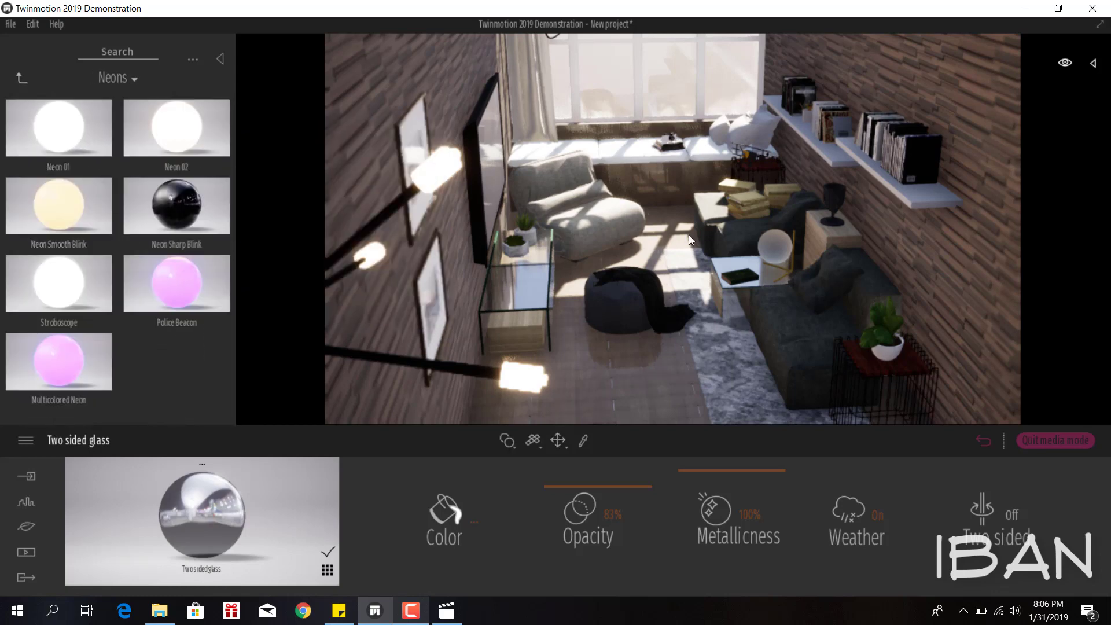
Step: Apply Neon 02 to the lamp globe with a warm peach FFD5AF colour
{"action": "left_click_drag", "start_coordinate": [688, 235], "coordinate": [779, 255]}
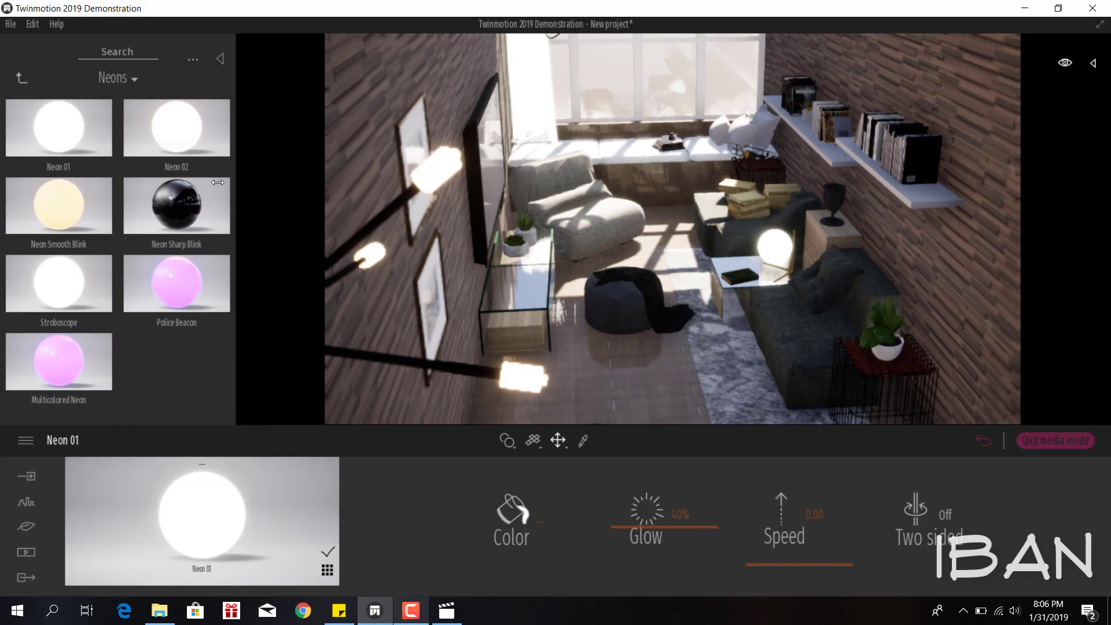
{"action": "left_click_drag", "start_coordinate": [191, 147], "coordinate": [777, 255]}
{"action": "left_click", "coordinate": [539, 523]}
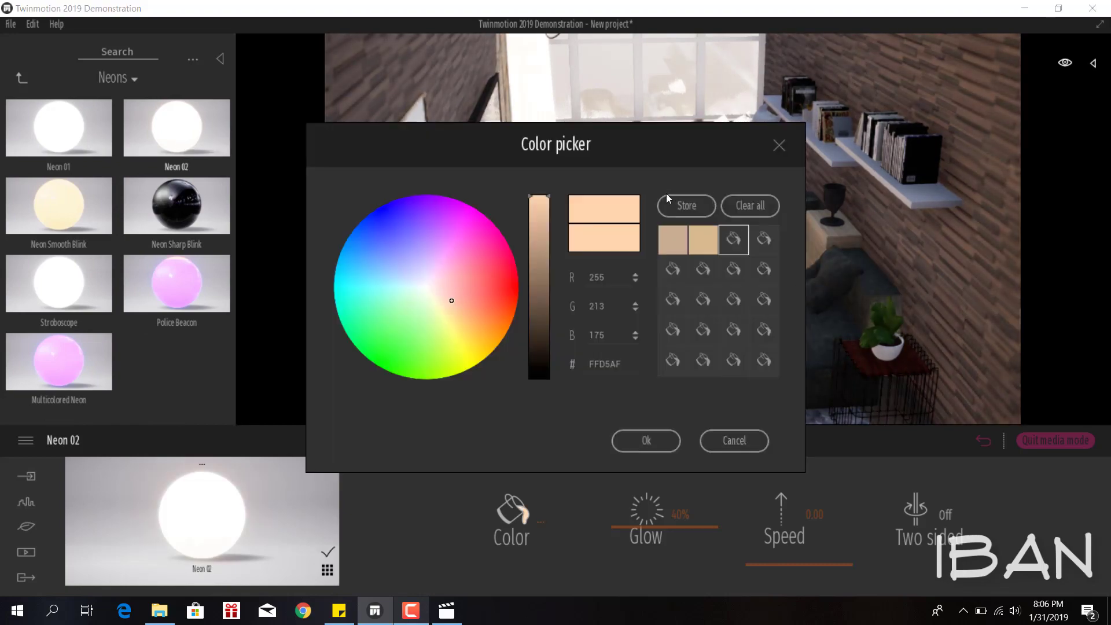
{"action": "left_click", "coordinate": [528, 435]}
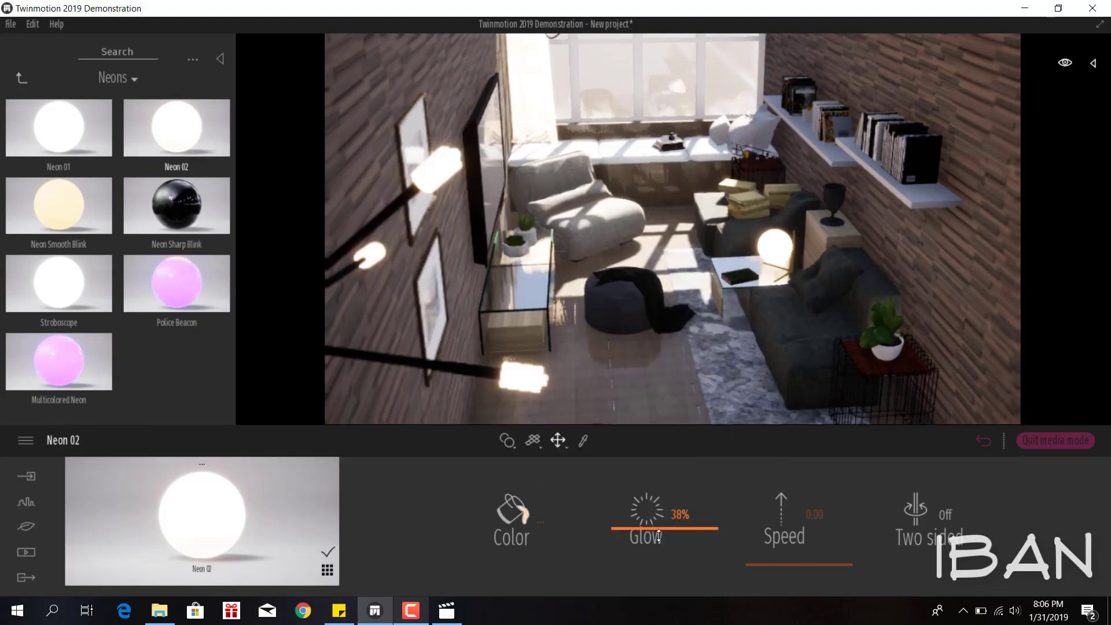
Step: Set Neon 02's glow to 40% and sample the window's Two sided glass
{"action": "left_click_drag", "start_coordinate": [654, 554], "coordinate": [665, 554]}
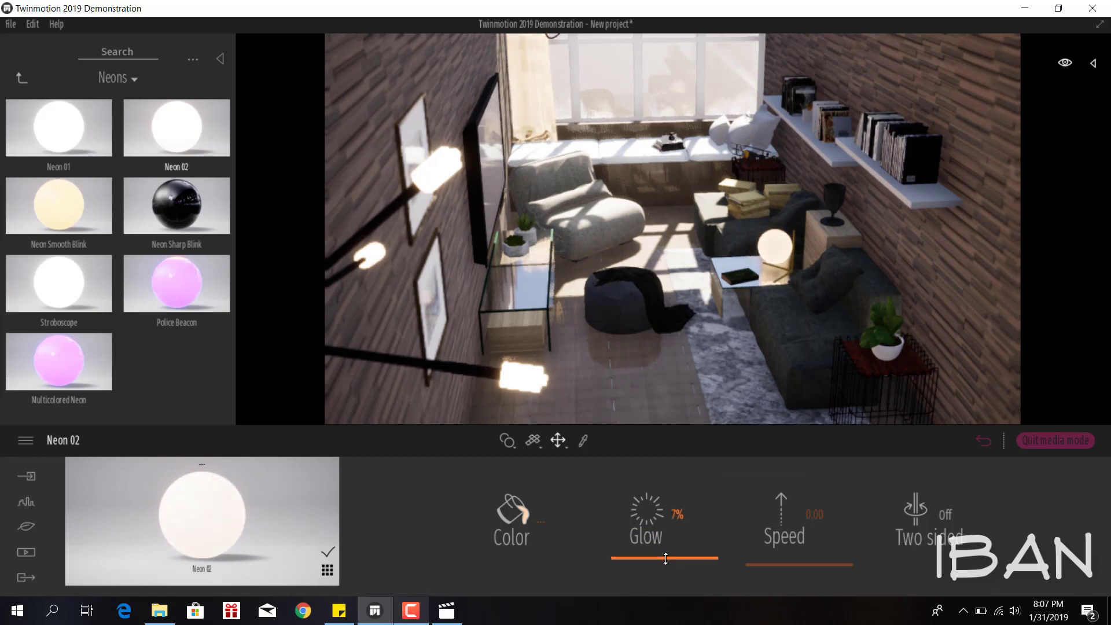
{"action": "left_click_drag", "start_coordinate": [664, 552], "coordinate": [666, 540]}
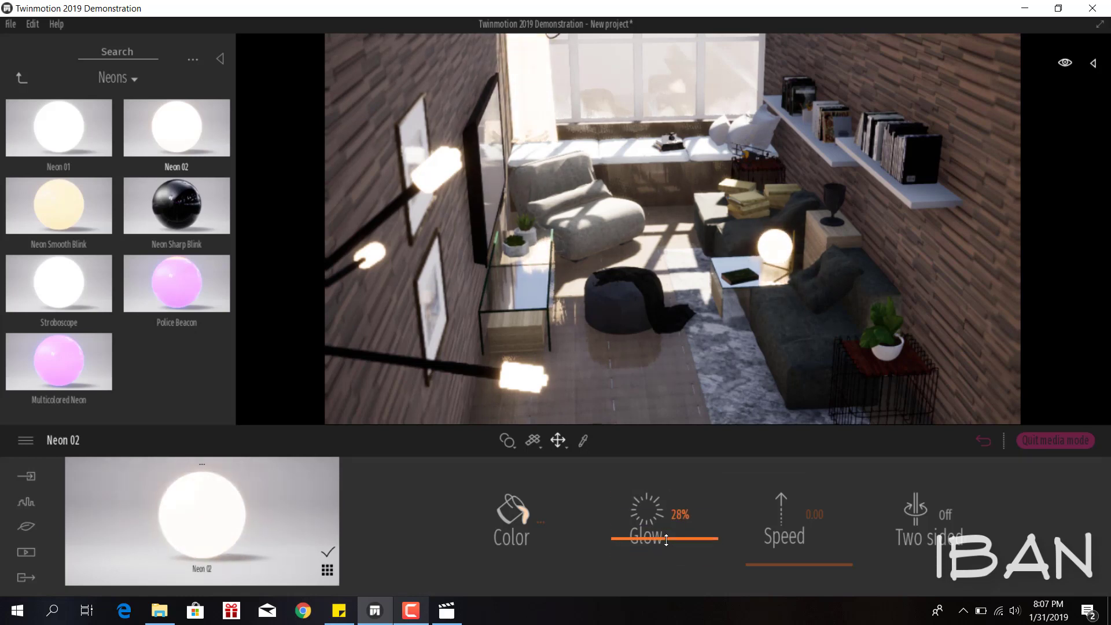
{"action": "left_click_drag", "start_coordinate": [703, 385], "coordinate": [715, 349]}
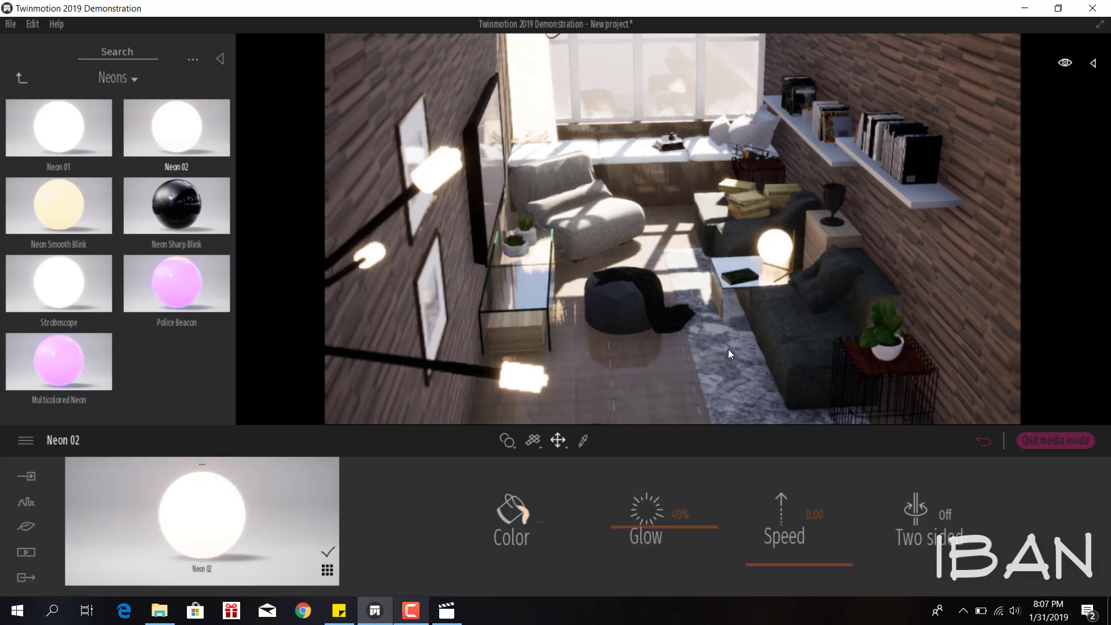
{"action": "left_click", "coordinate": [529, 137]}
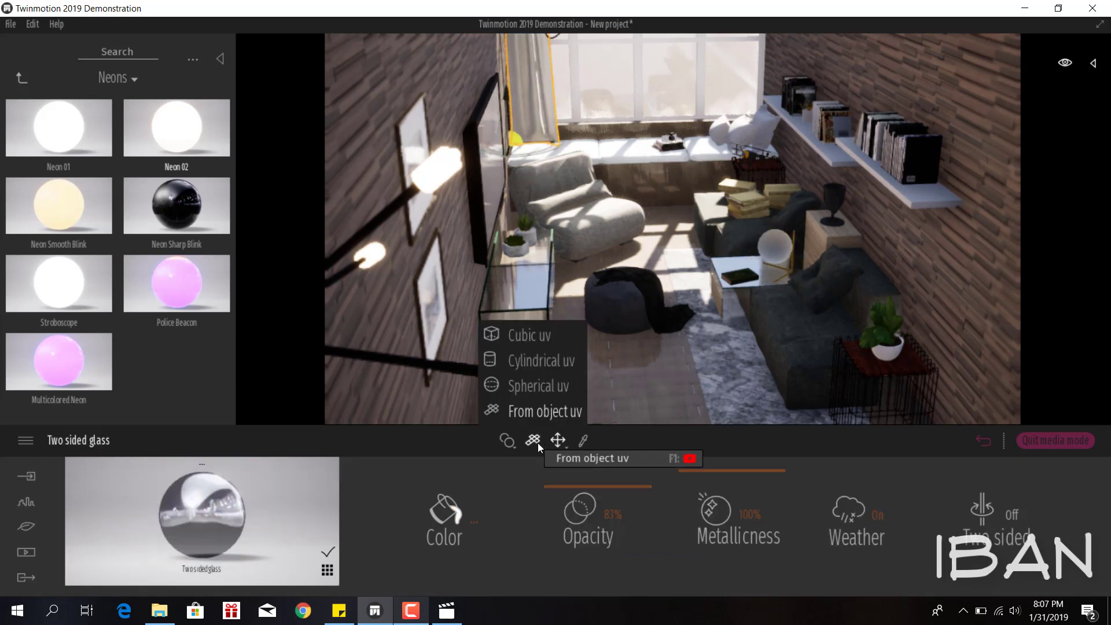
Step: Switch to Replace material mode, sample the curtain's 2sided material, and list scene materials
{"action": "mouse_move", "coordinate": [507, 441]}
{"action": "left_click", "coordinate": [476, 412]}
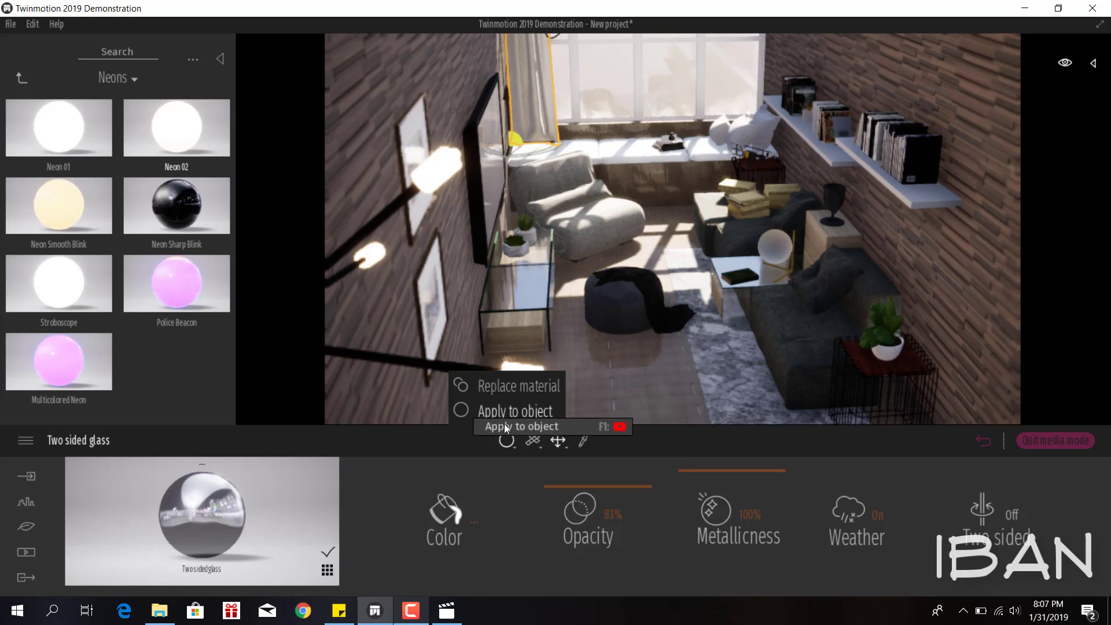
{"action": "left_click", "coordinate": [495, 384]}
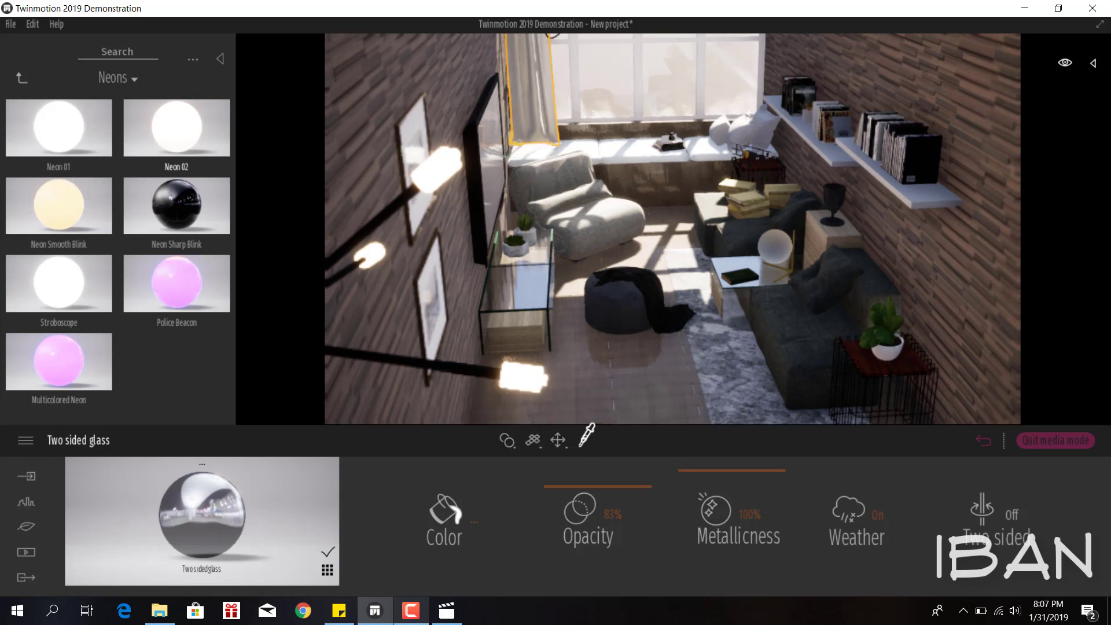
{"action": "left_click", "coordinate": [551, 119]}
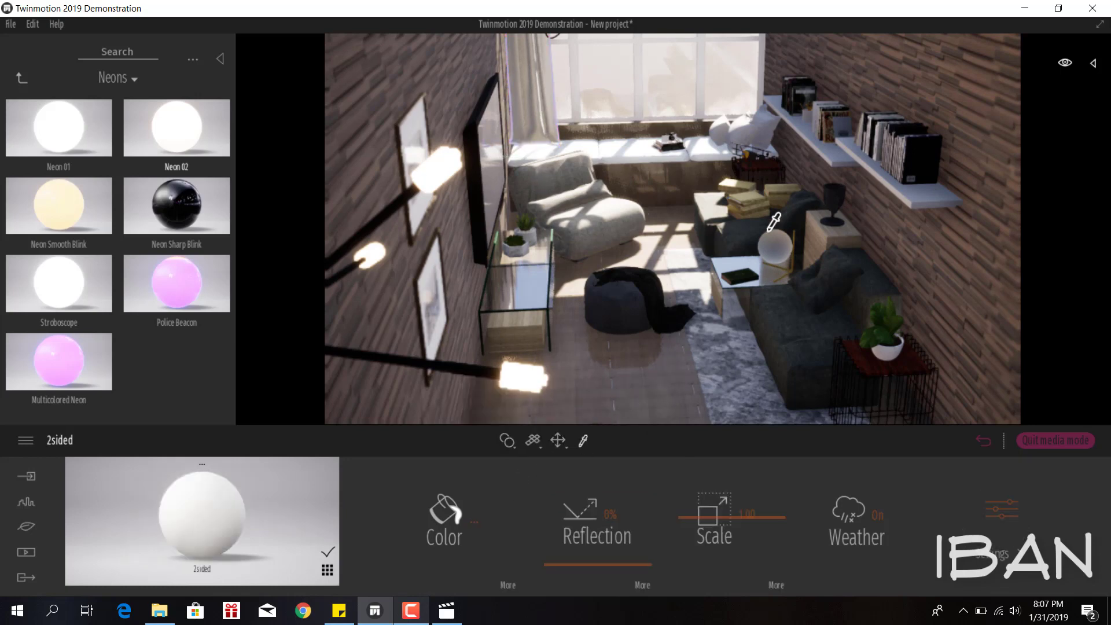
{"action": "left_click", "coordinate": [327, 570]}
{"action": "right_click", "coordinate": [247, 533]}
Step: Apply Neon 02 to the side-table lamp globe and set its glow to about 26
{"action": "left_click", "coordinate": [249, 445]}
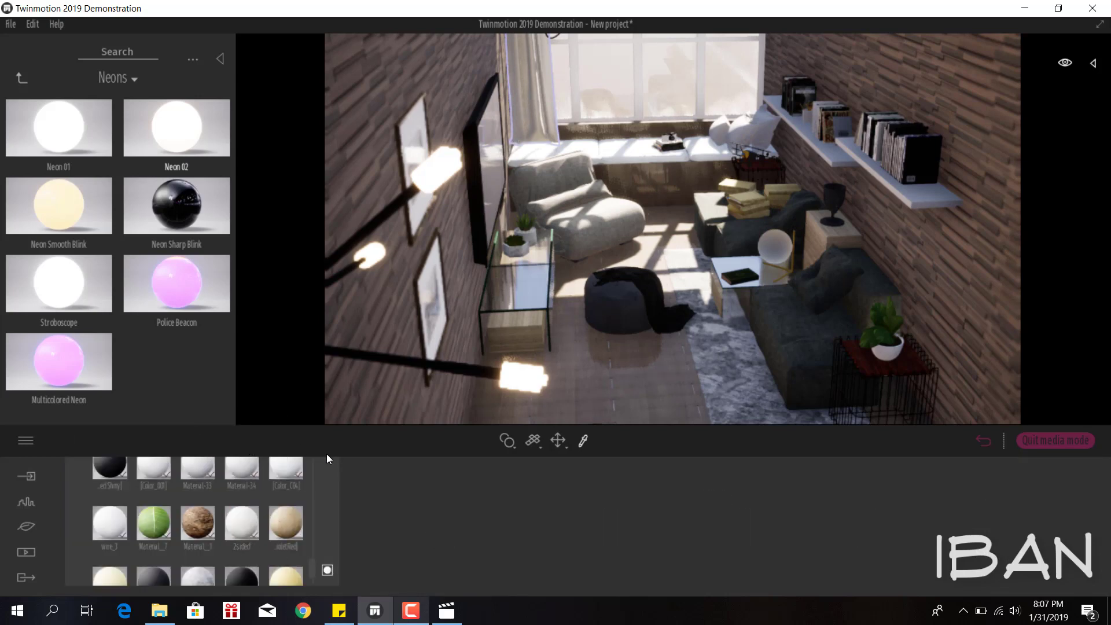
{"action": "mouse_move", "coordinate": [67, 161]}
{"action": "left_mouse_down"}
{"action": "mouse_move", "coordinate": [92, 176]}
{"action": "mouse_move", "coordinate": [511, 169]}
{"action": "left_mouse_up"}
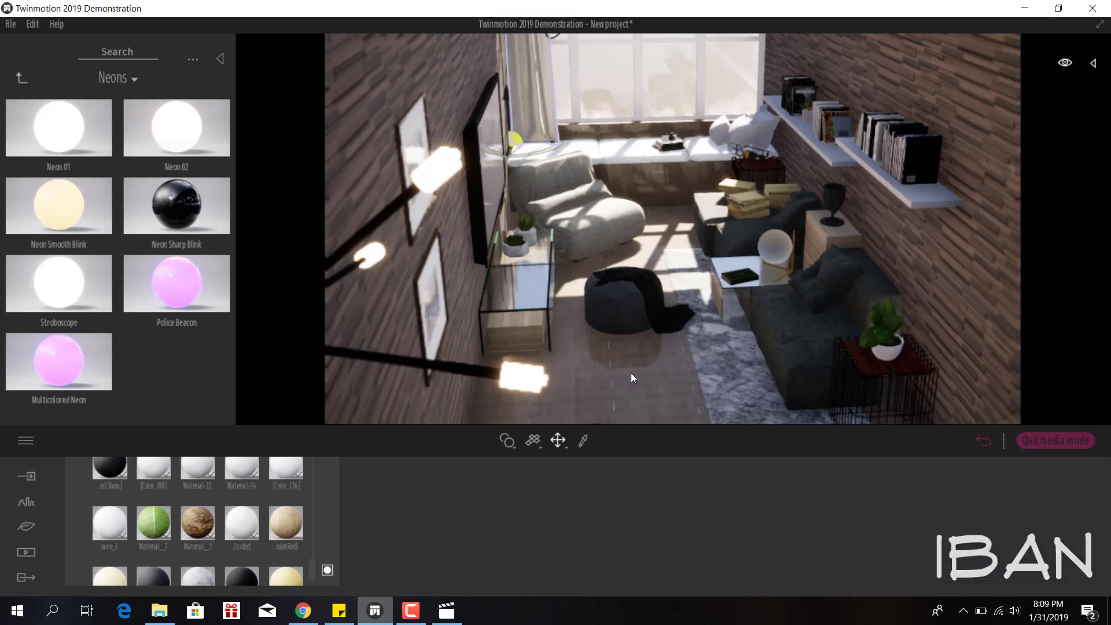
{"action": "left_click", "coordinate": [411, 611]}
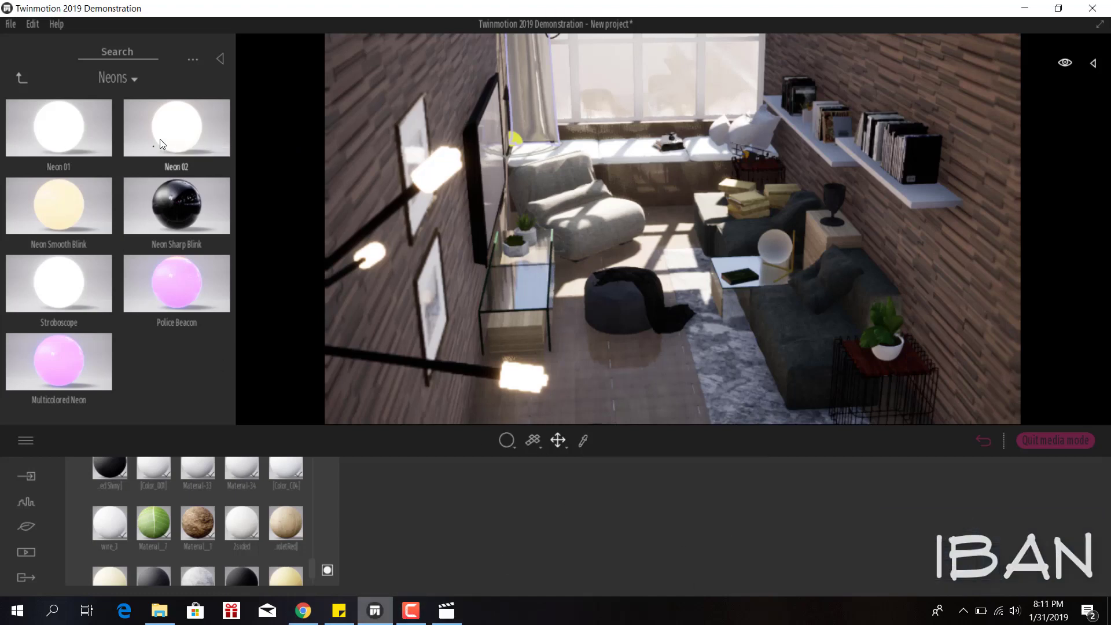
{"action": "left_click_drag", "start_coordinate": [160, 140], "coordinate": [772, 239]}
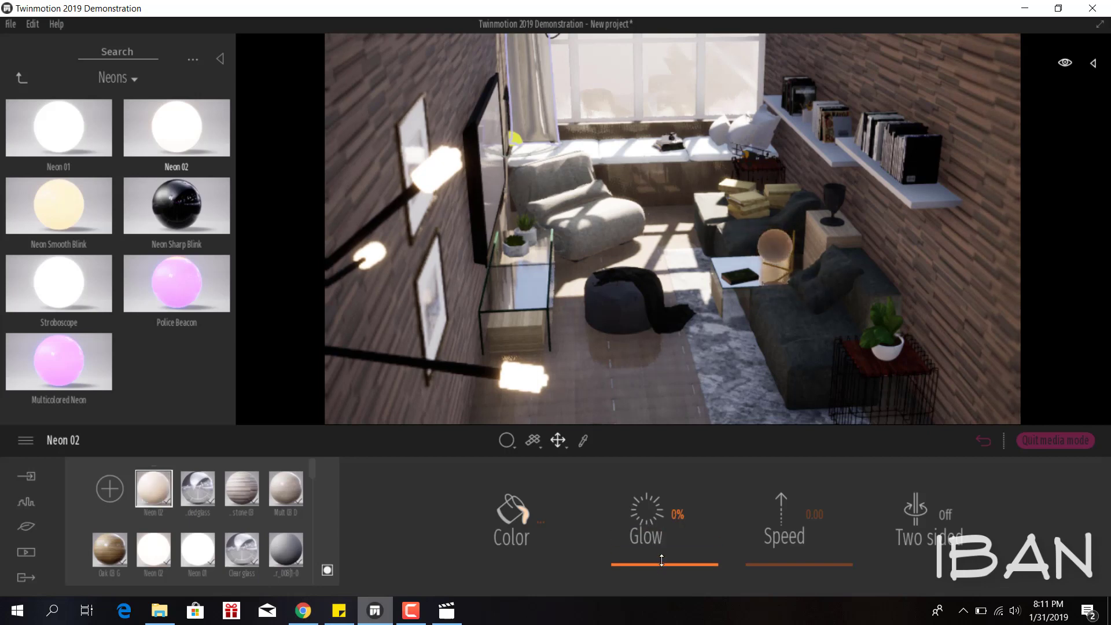
{"action": "left_click_drag", "start_coordinate": [660, 566], "coordinate": [663, 549]}
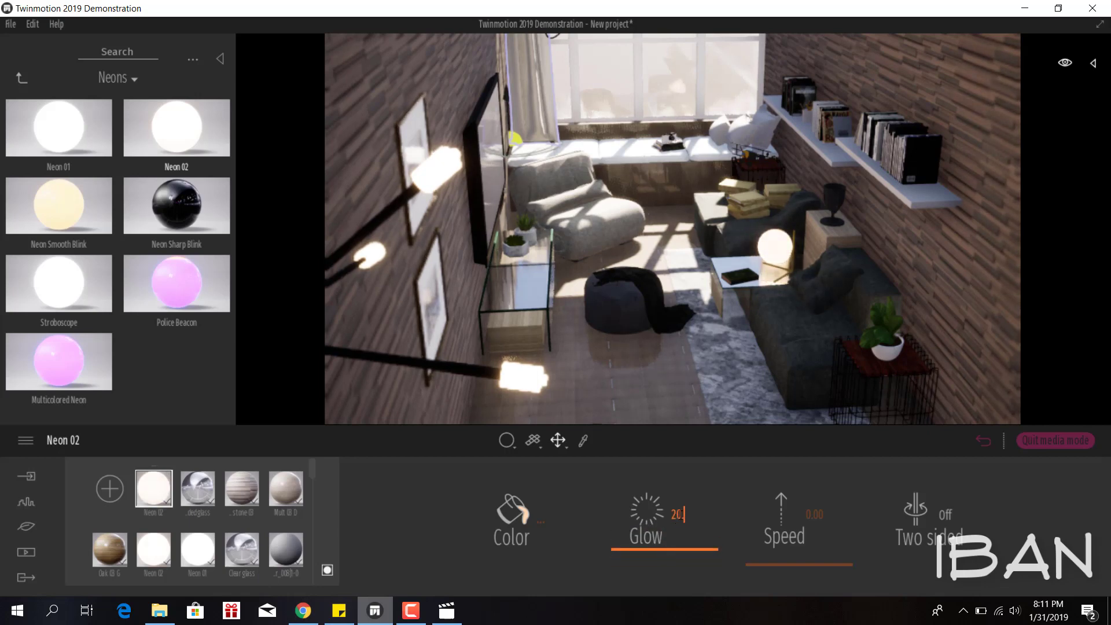
Step: Sample the floor's Mult 03 D material and review its footstep sound settings
{"action": "left_click", "coordinate": [637, 389], "text": "alt"}
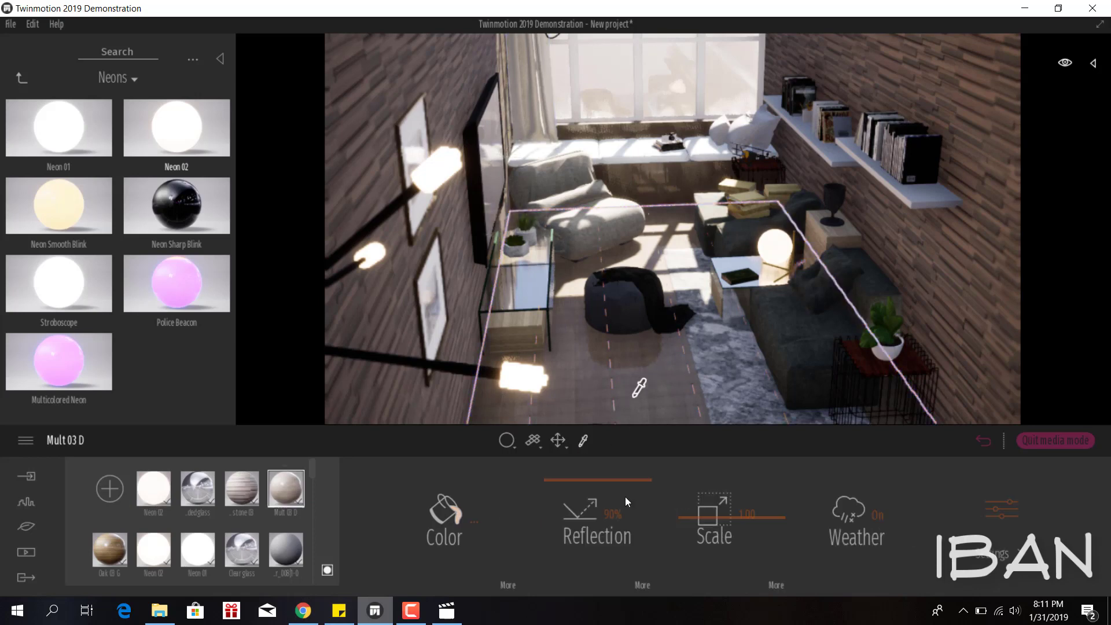
{"action": "left_click", "coordinate": [979, 533]}
{"action": "left_click", "coordinate": [883, 517]}
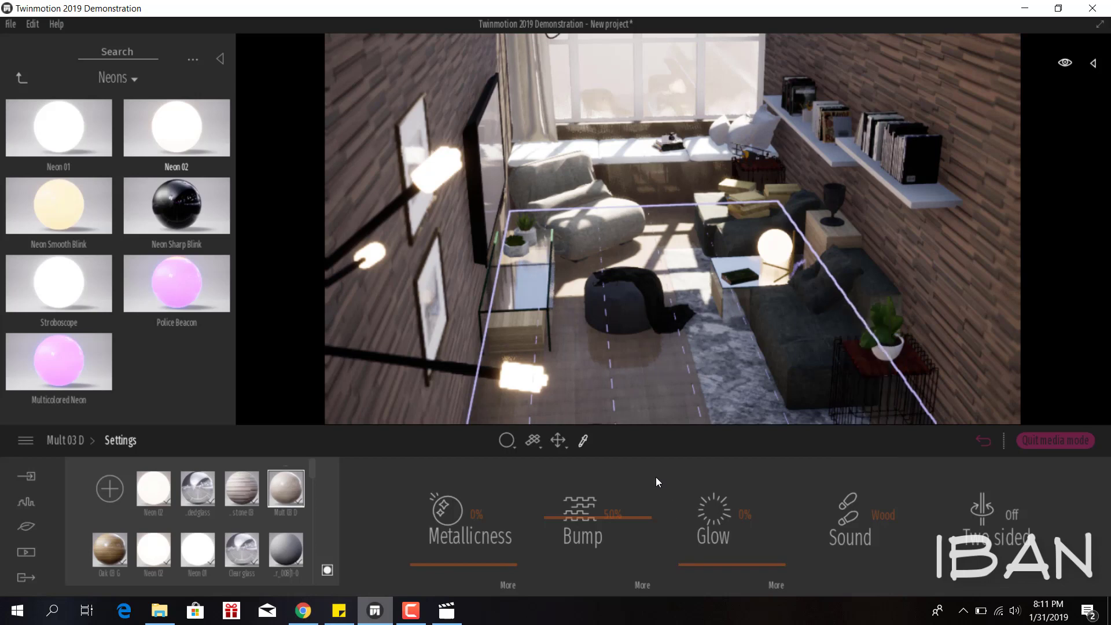
{"action": "left_click", "coordinate": [75, 444]}
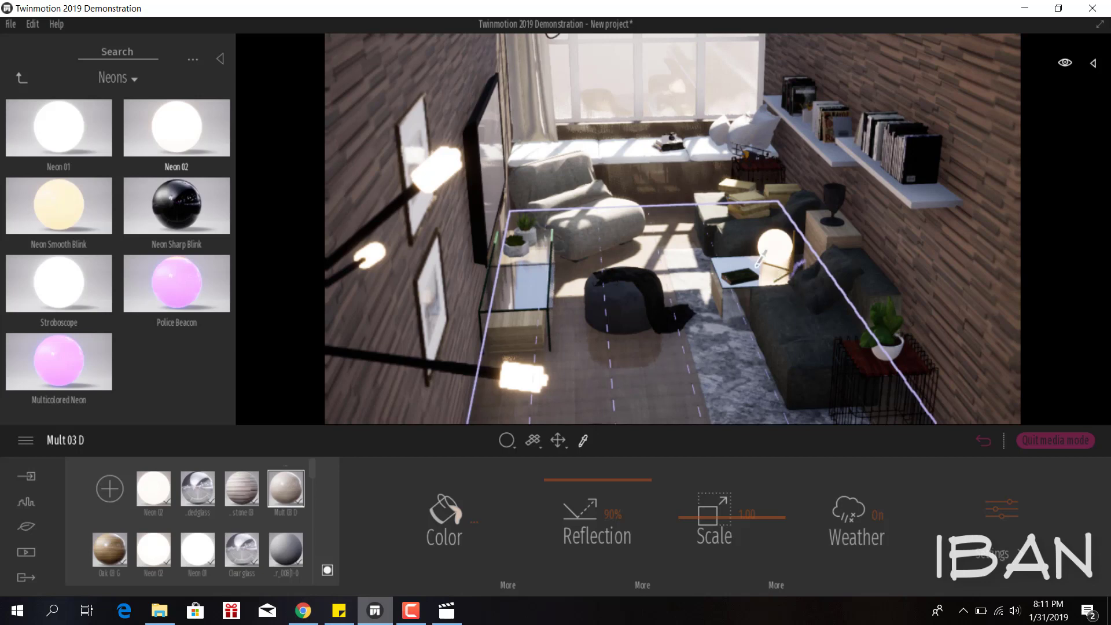
Step: Apply Clear glass in the living room at 12% opacity and return to material folders
{"action": "left_click_drag", "start_coordinate": [51, 137], "coordinate": [765, 273]}
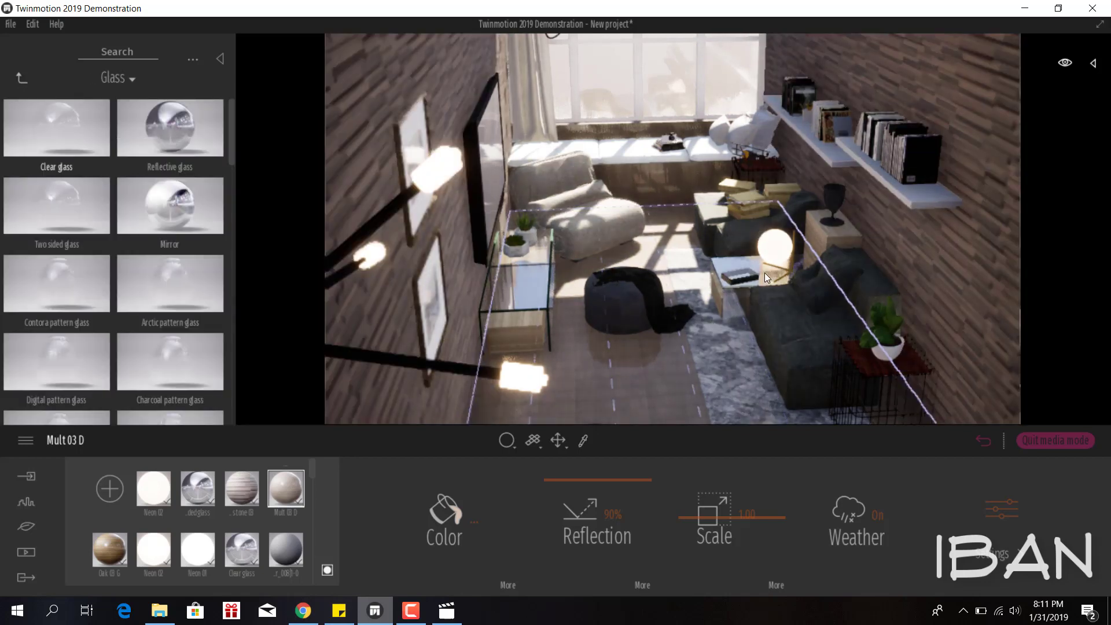
{"action": "left_click", "coordinate": [583, 440]}
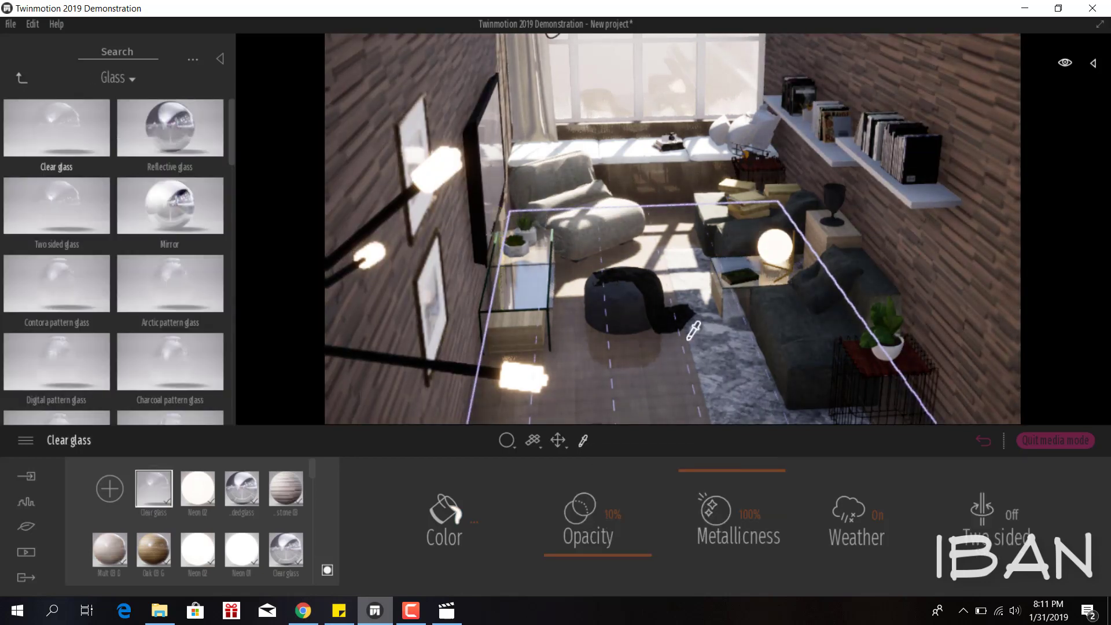
{"action": "mouse_move", "coordinate": [584, 531]}
{"action": "left_mouse_down"}
{"action": "mouse_move", "coordinate": [575, 576]}
{"action": "mouse_move", "coordinate": [570, 551]}
{"action": "left_mouse_up"}
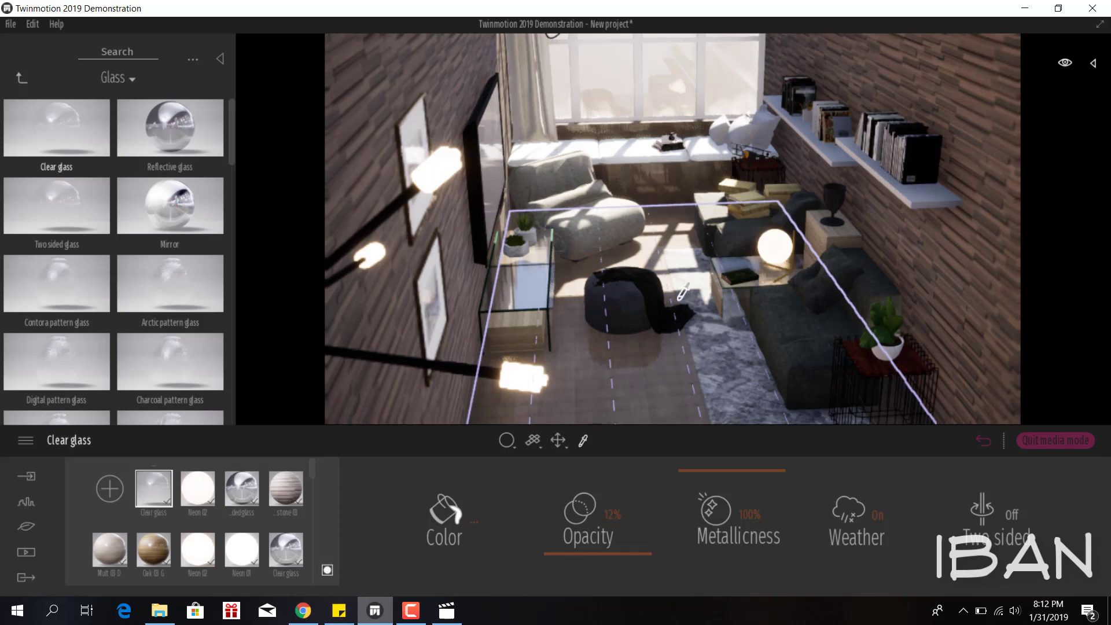
{"action": "left_click", "coordinate": [22, 77]}
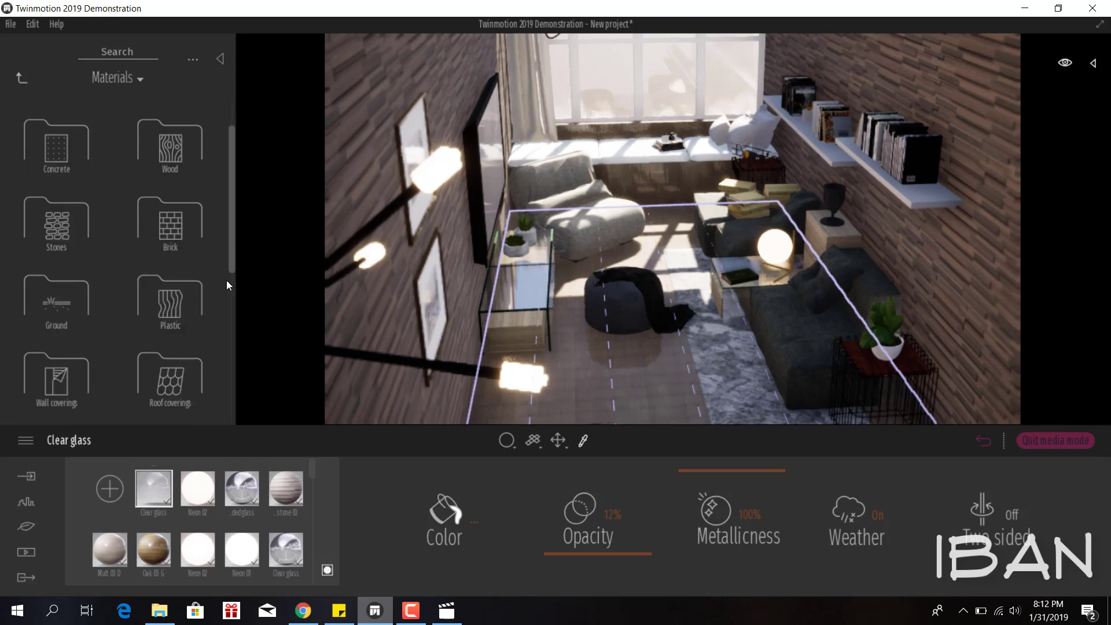
Step: Browse the Leather and Fabric material libraries to find a fabric for the armchair
{"action": "left_click_drag", "start_coordinate": [231, 272], "coordinate": [234, 377]}
{"action": "left_click", "coordinate": [168, 283]}
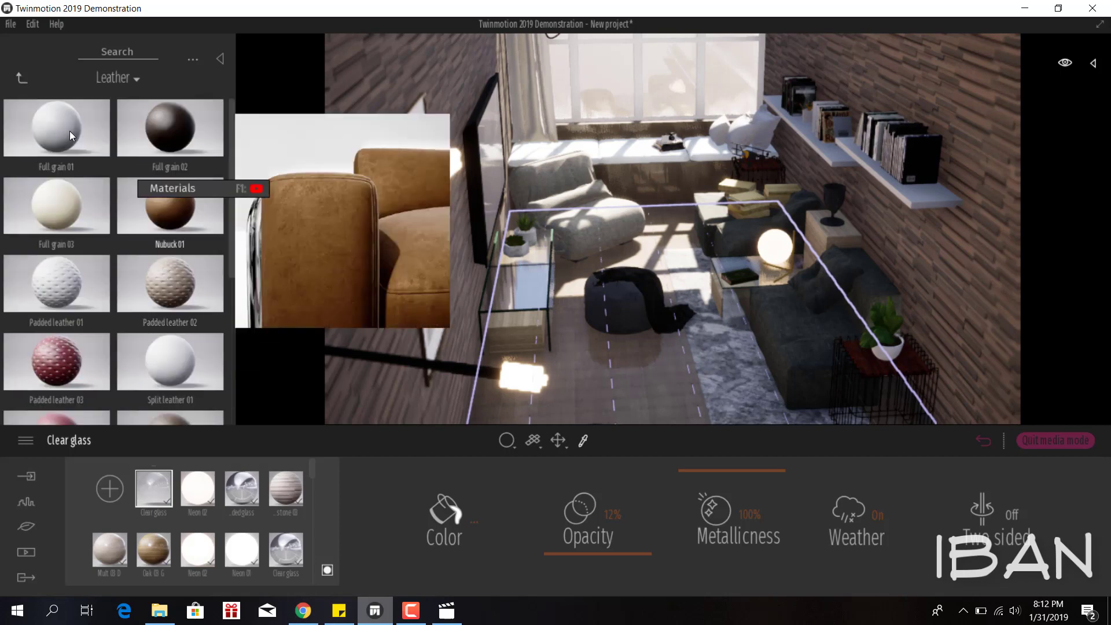
{"action": "scroll", "coordinate": [154, 371], "scroll_direction": "down", "scroll_amount": 3}
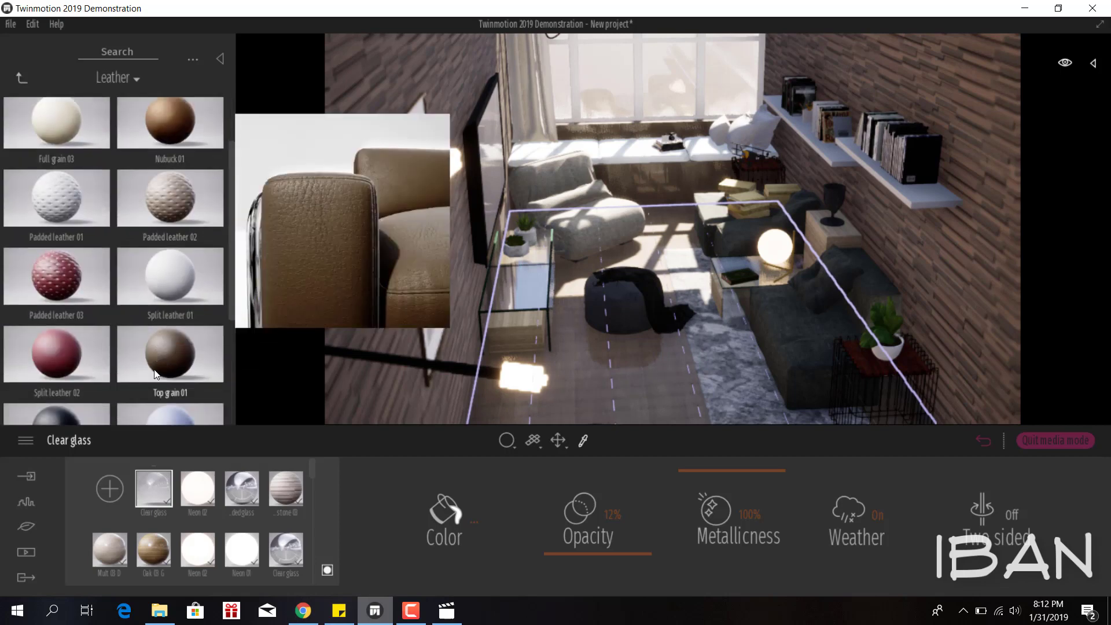
{"action": "scroll", "coordinate": [106, 355], "scroll_direction": "down", "scroll_amount": 3}
{"action": "scroll", "coordinate": [87, 289], "scroll_direction": "up", "scroll_amount": 3}
{"action": "scroll", "coordinate": [58, 174], "scroll_direction": "up", "scroll_amount": 3}
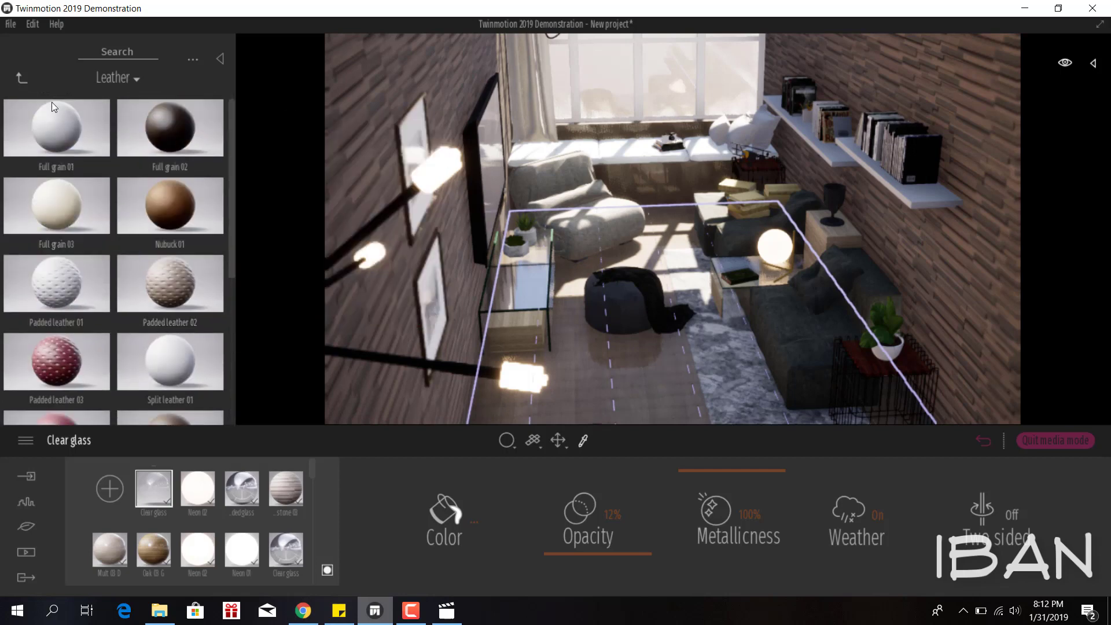
{"action": "left_click", "coordinate": [22, 80]}
{"action": "left_click_drag", "start_coordinate": [232, 224], "coordinate": [233, 379]}
{"action": "left_click", "coordinate": [41, 223]}
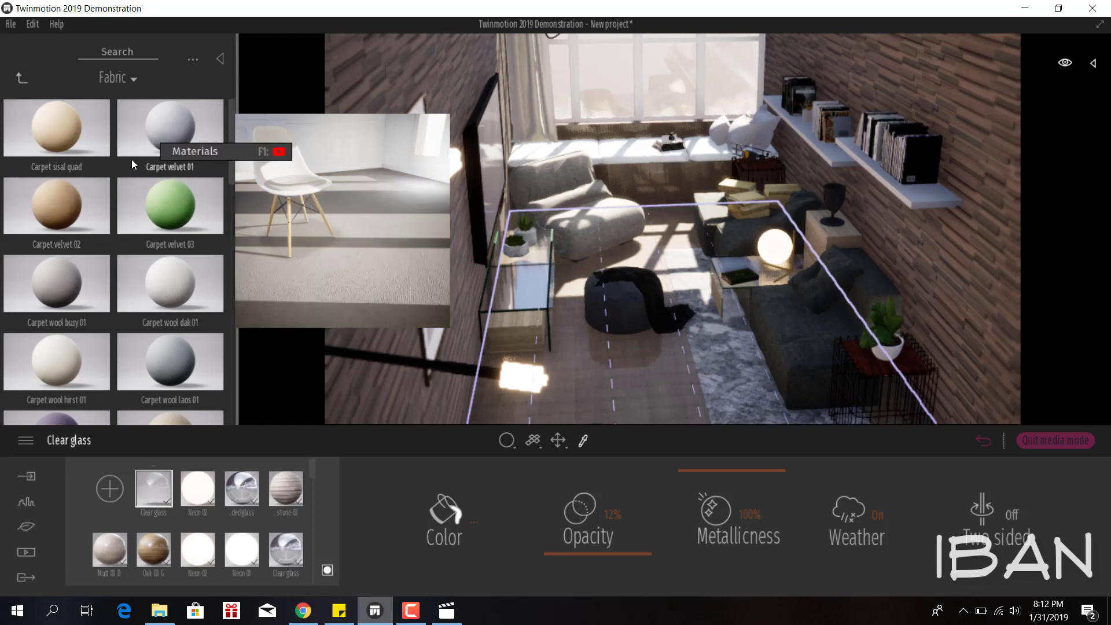
{"action": "scroll", "coordinate": [124, 292], "scroll_direction": "down", "scroll_amount": 3}
{"action": "scroll", "coordinate": [140, 287], "scroll_direction": "down", "scroll_amount": 3}
{"action": "scroll", "coordinate": [86, 269], "scroll_direction": "down", "scroll_amount": 3}
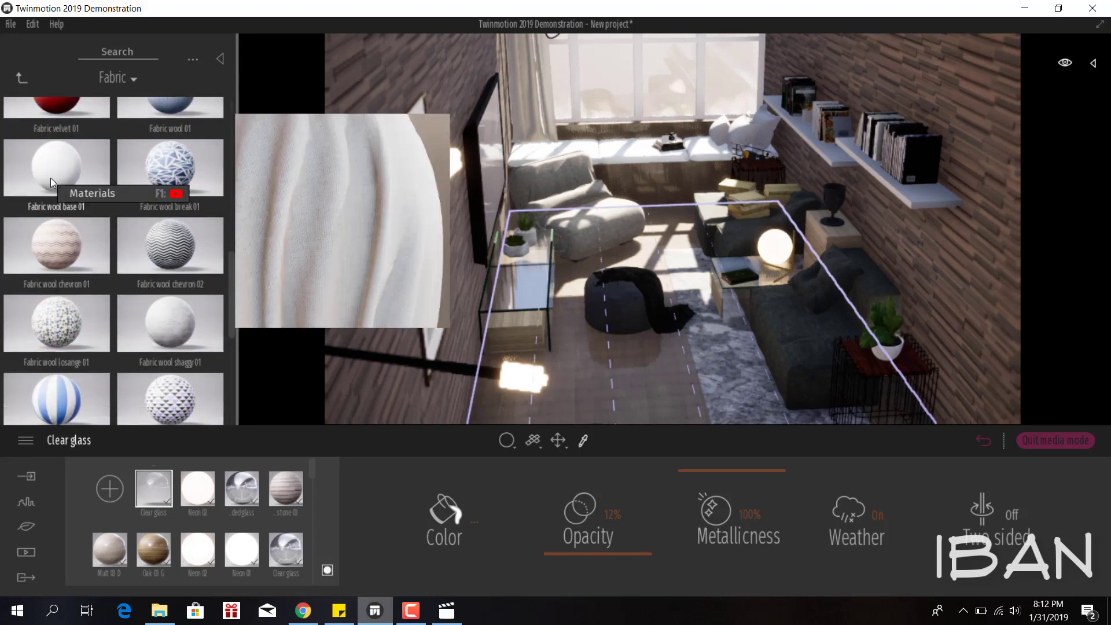
Step: Cover the armchair with Fabric wool base 01 and tint it light grey D8D8D8
{"action": "left_click_drag", "start_coordinate": [51, 179], "coordinate": [582, 231]}
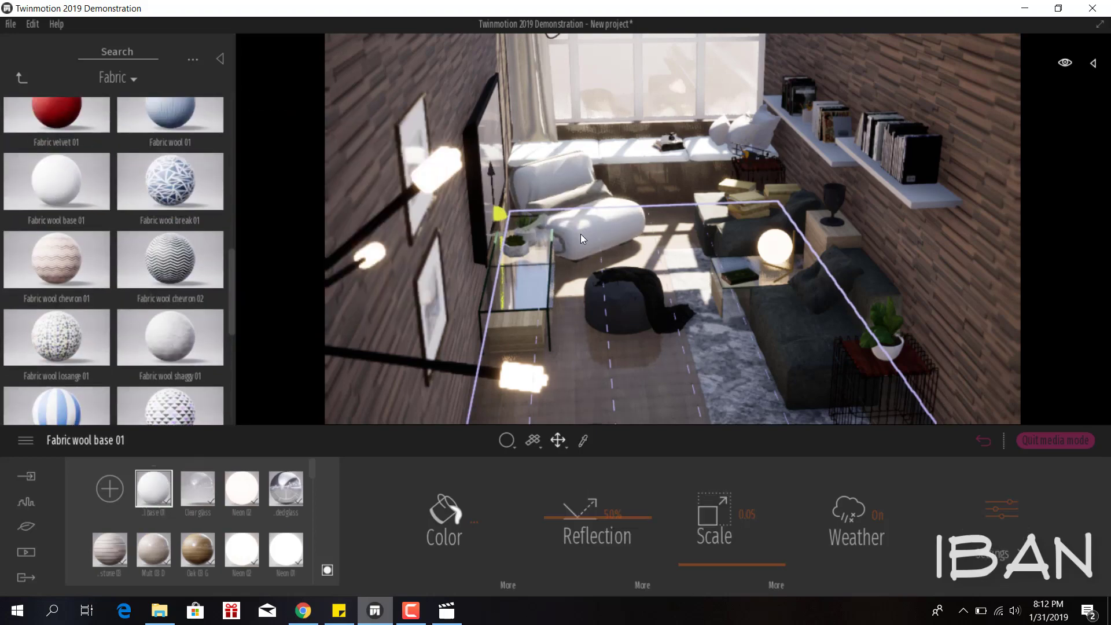
{"action": "left_click", "coordinate": [457, 518]}
{"action": "left_click_drag", "start_coordinate": [538, 152], "coordinate": [840, 152]}
{"action": "left_click_drag", "start_coordinate": [839, 199], "coordinate": [839, 226]}
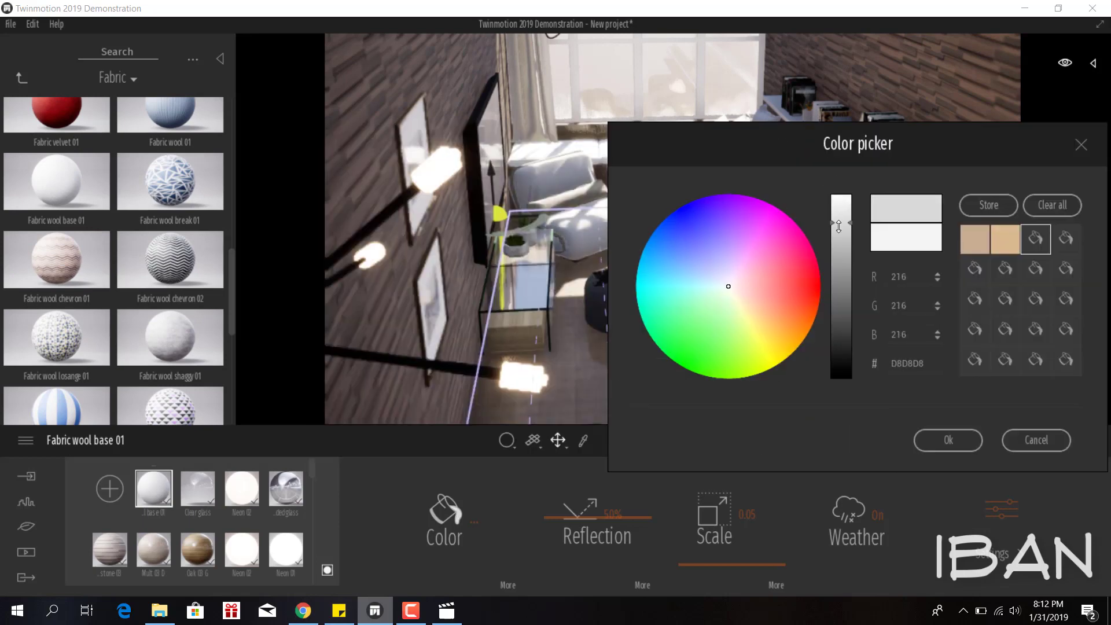
{"action": "left_click", "coordinate": [665, 474]}
{"action": "left_click", "coordinate": [585, 442]}
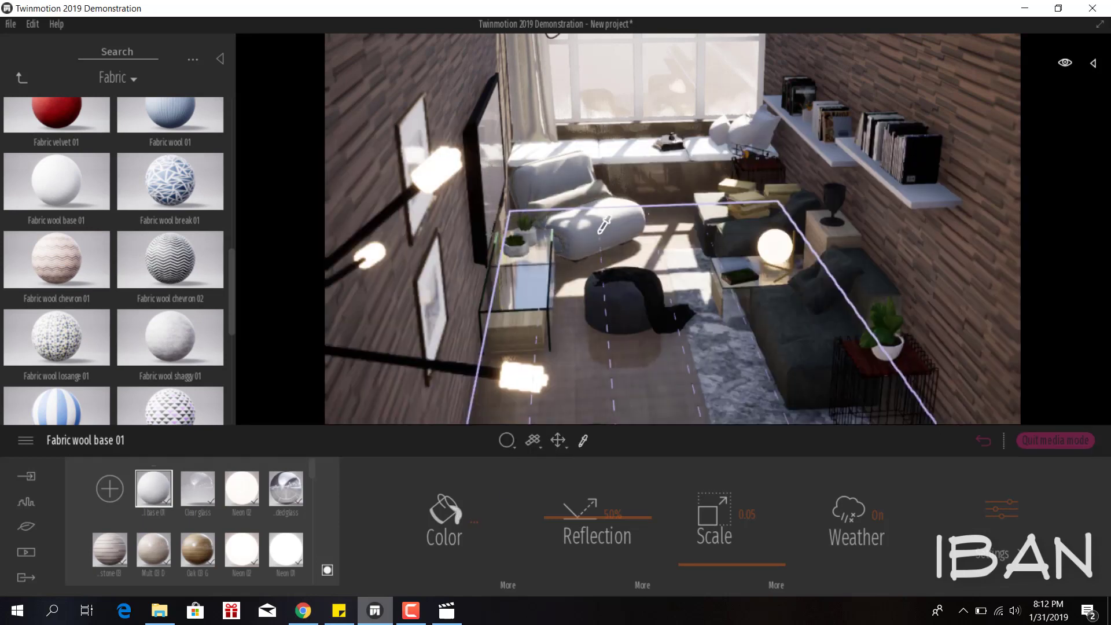
Step: Reapply Fabric wool base 01 to the armchair and shrink its texture scale
{"action": "left_click", "coordinate": [535, 407]}
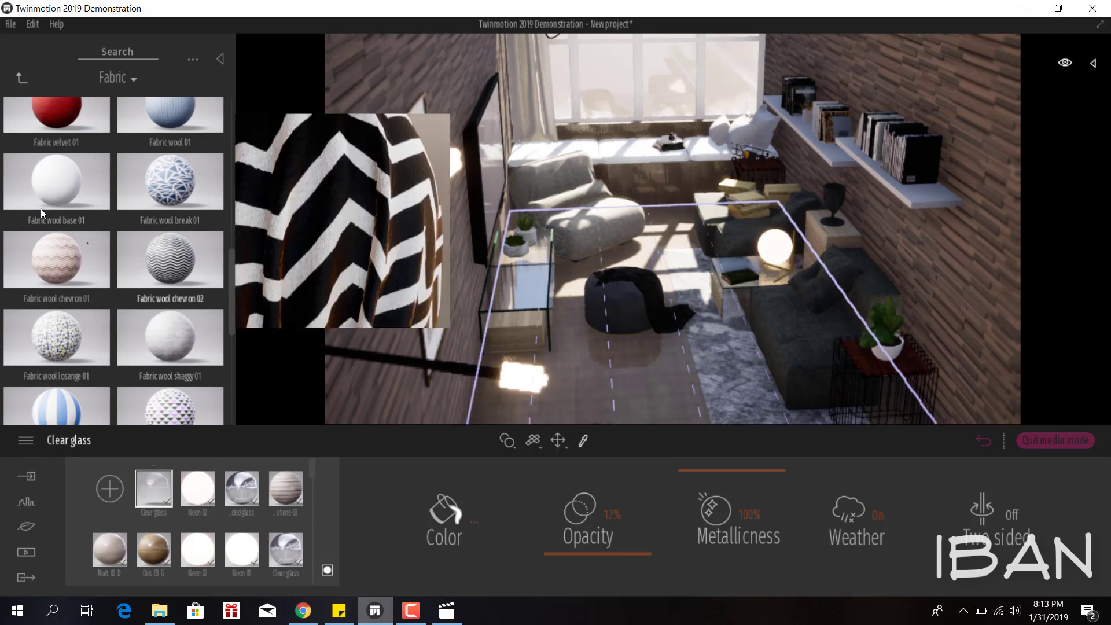
{"action": "left_click_drag", "start_coordinate": [40, 205], "coordinate": [585, 235]}
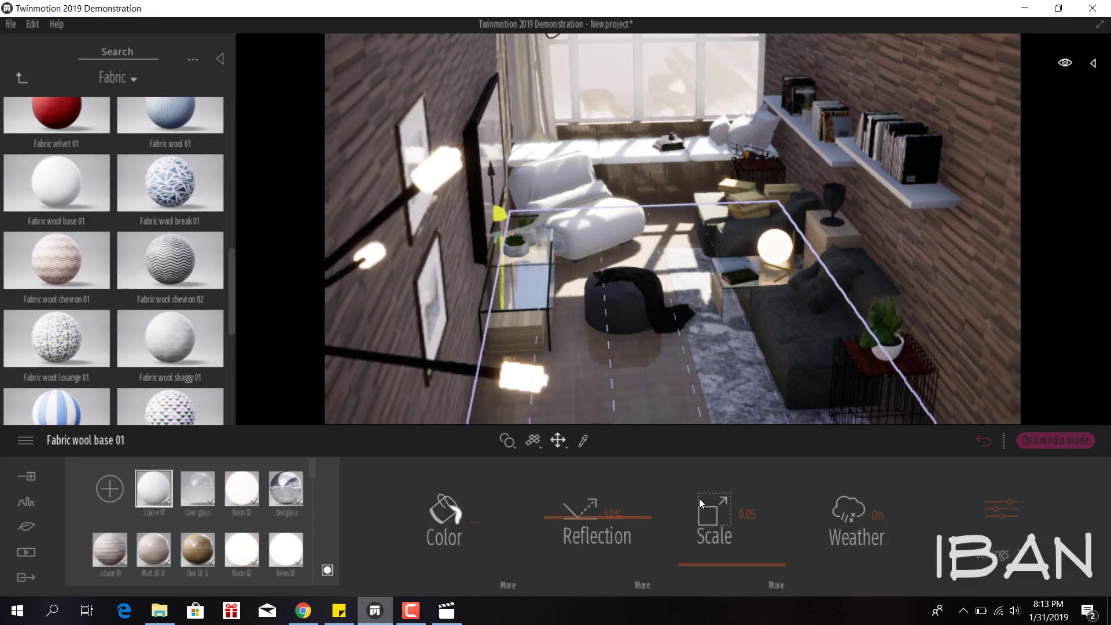
{"action": "left_click_drag", "start_coordinate": [735, 488], "coordinate": [741, 549]}
{"action": "left_click", "coordinate": [972, 508]}
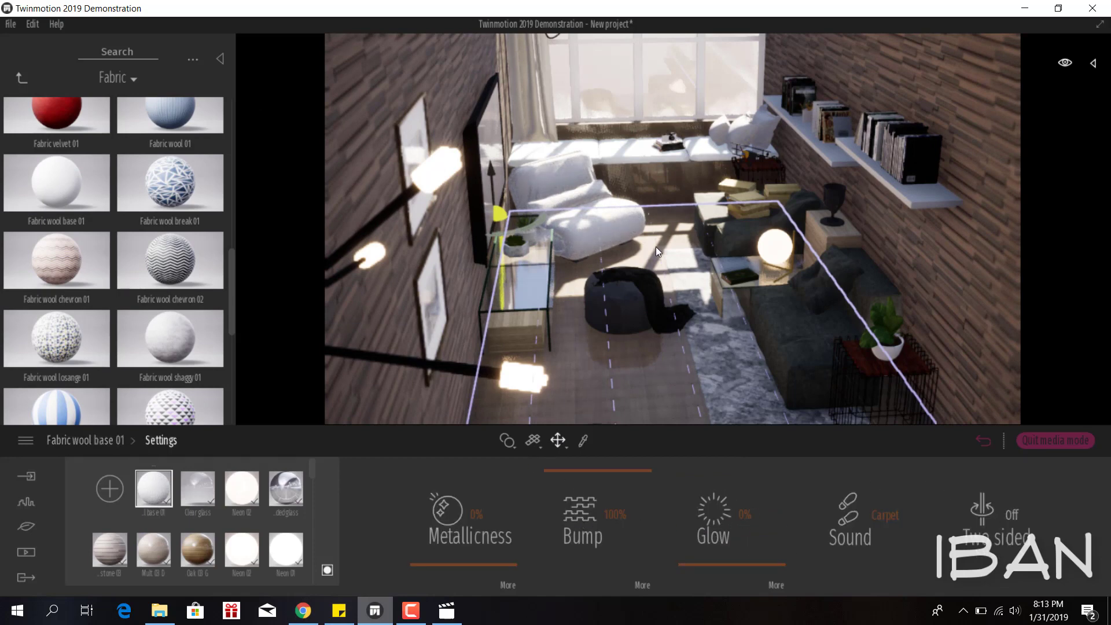
{"action": "scroll", "coordinate": [96, 336], "scroll_direction": "down", "scroll_amount": 2}
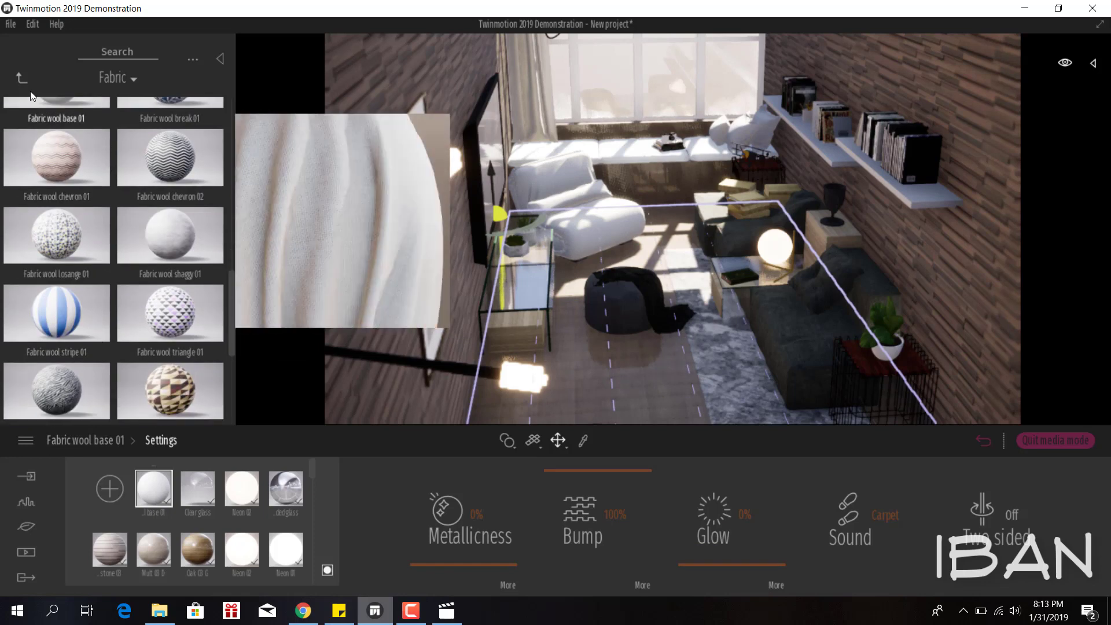
Step: Apply Full grain 01 leather from the Leather library to the sofa
{"action": "left_click", "coordinate": [22, 77]}
{"action": "scroll", "coordinate": [162, 277], "scroll_direction": "down", "scroll_amount": 3}
{"action": "scroll", "coordinate": [160, 317], "scroll_direction": "down", "scroll_amount": 3}
{"action": "left_click", "coordinate": [161, 317]}
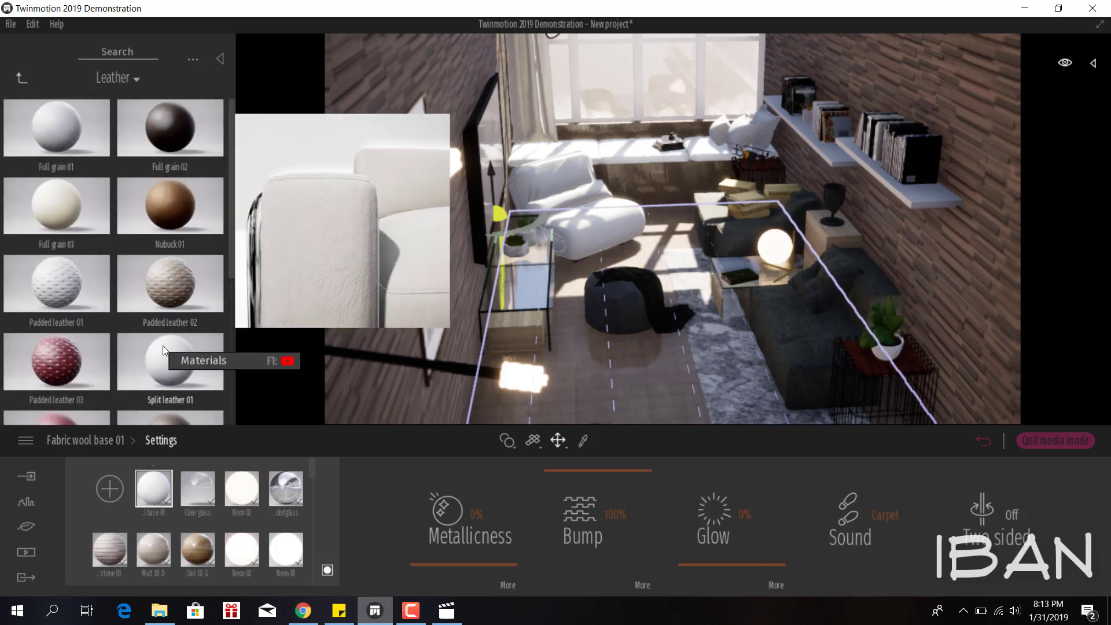
{"action": "scroll", "coordinate": [162, 346], "scroll_direction": "down", "scroll_amount": 3}
{"action": "scroll", "coordinate": [182, 180], "scroll_direction": "up", "scroll_amount": 2}
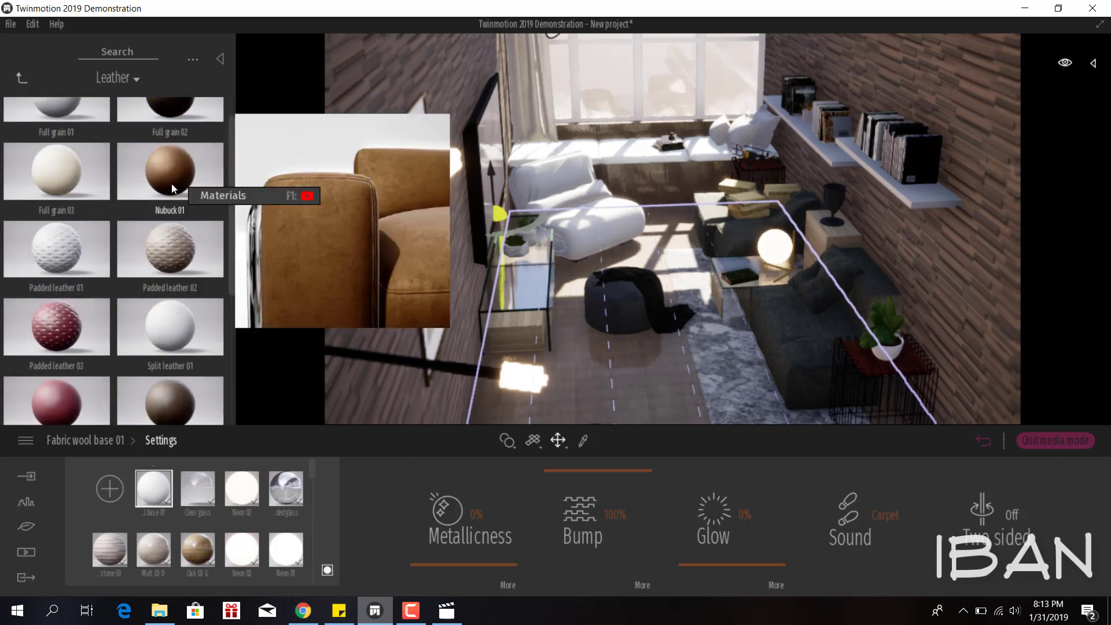
{"action": "scroll", "coordinate": [171, 182], "scroll_direction": "up", "scroll_amount": 1}
{"action": "left_click_drag", "start_coordinate": [78, 123], "coordinate": [803, 349]}
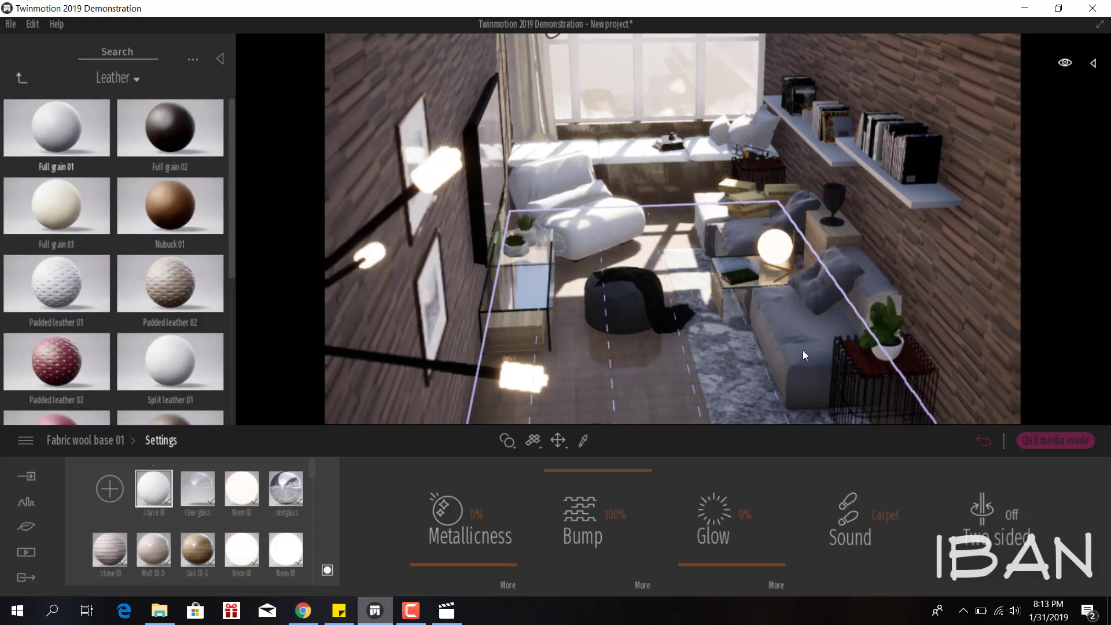
Step: Darken the Full grain 01 leather colour to grey 696969, about RGB 105
{"action": "left_click", "coordinate": [457, 518]}
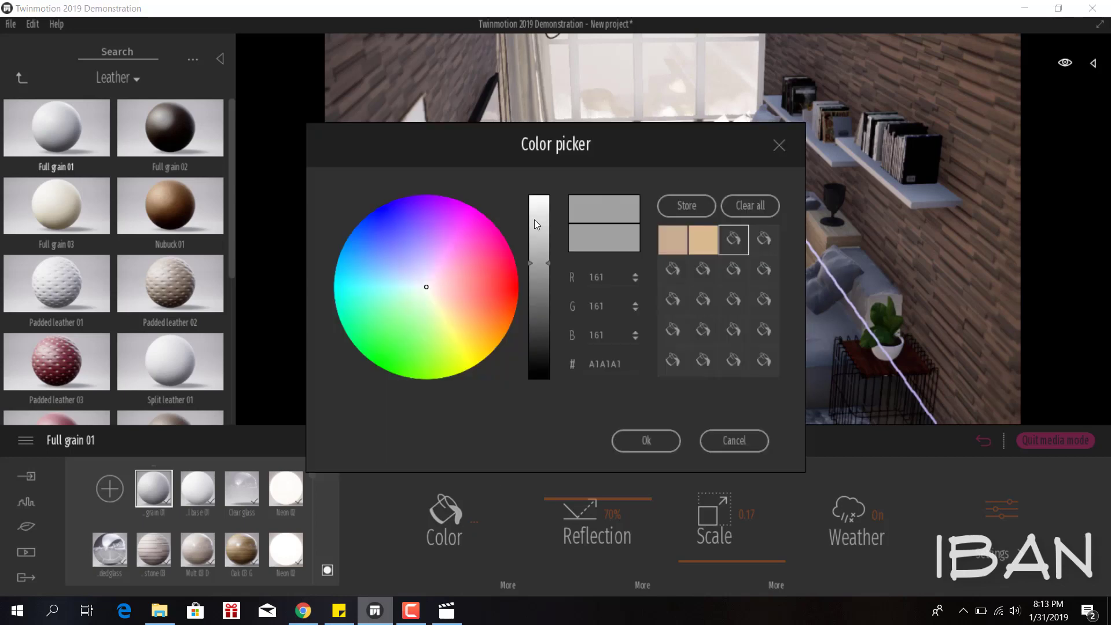
{"action": "left_click_drag", "start_coordinate": [539, 264], "coordinate": [544, 299]}
{"action": "left_click_drag", "start_coordinate": [555, 140], "coordinate": [318, 96]}
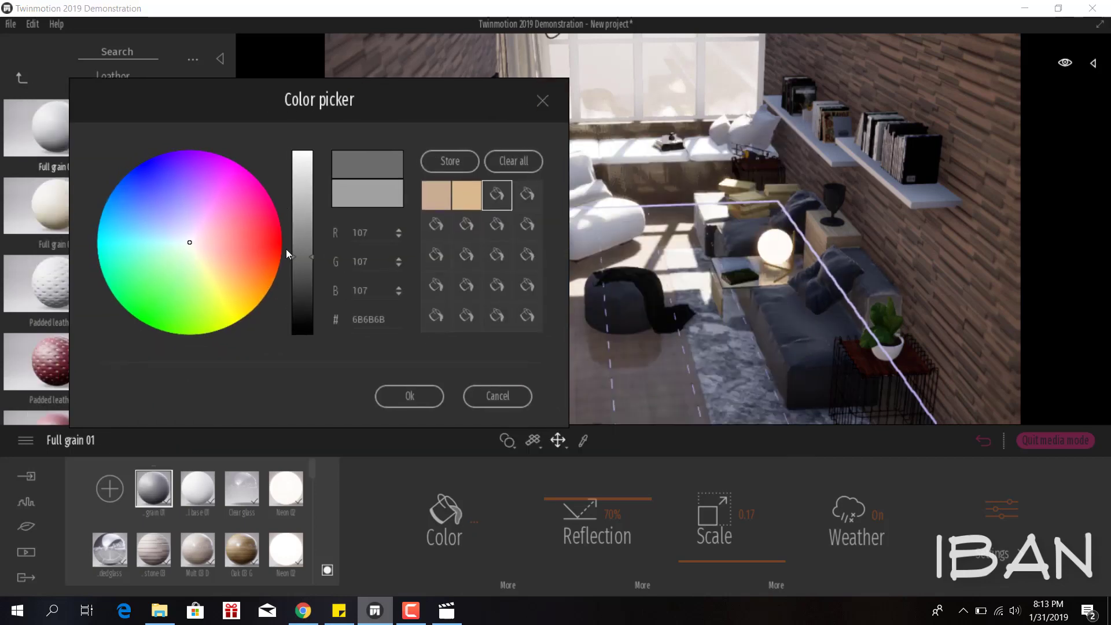
{"action": "left_click_drag", "start_coordinate": [312, 256], "coordinate": [312, 257]}
{"action": "left_click", "coordinate": [409, 395]}
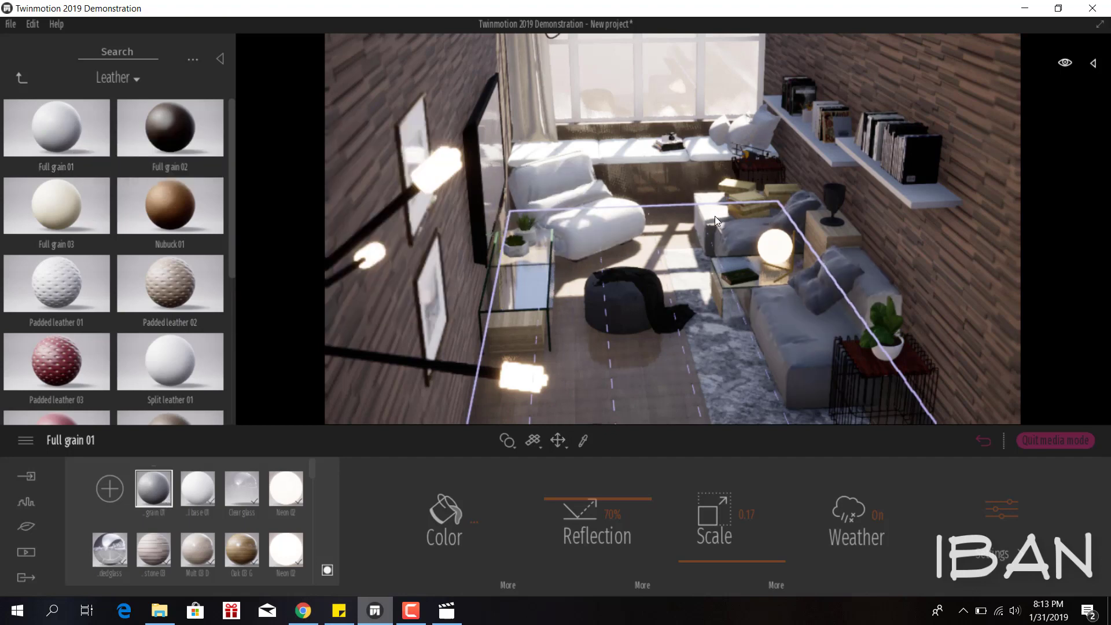
{"action": "left_click_drag", "start_coordinate": [70, 145], "coordinate": [81, 135]}
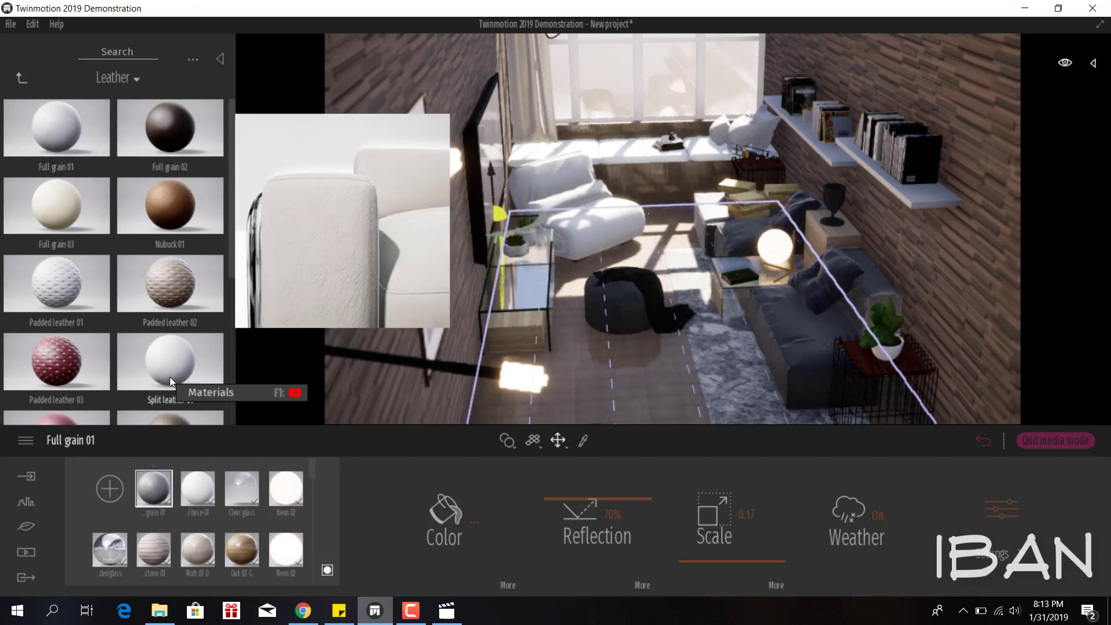
{"action": "scroll", "coordinate": [169, 377], "scroll_direction": "down", "scroll_amount": 4}
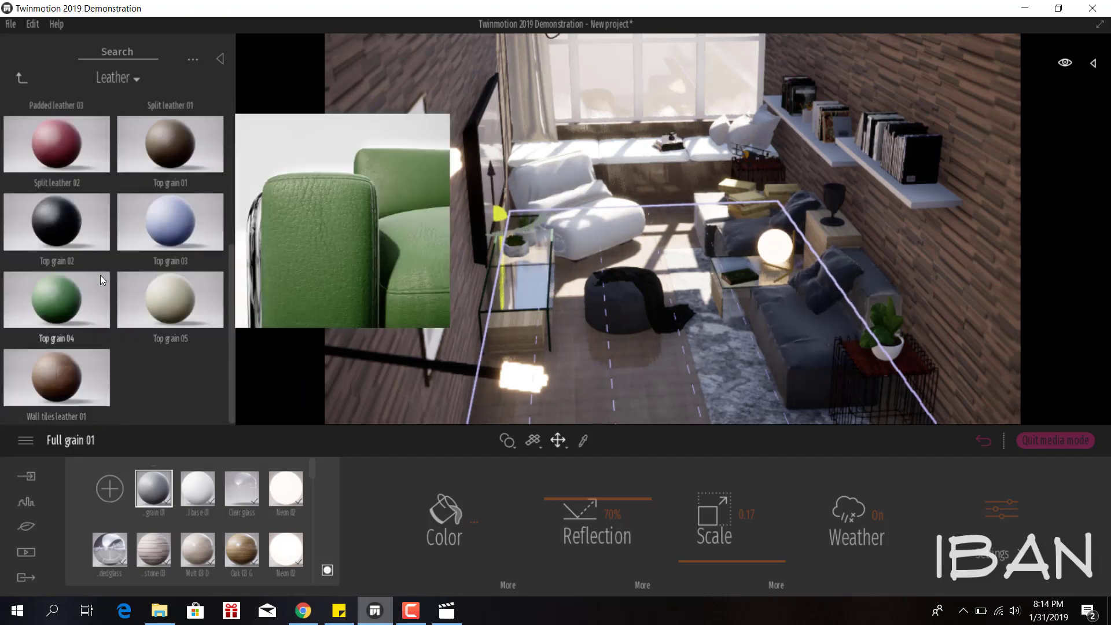
{"action": "scroll", "coordinate": [147, 305], "scroll_direction": "up", "scroll_amount": 5}
Step: Cover the pouf's throw with Fabric wool base 01, then sample the floor's Mult 03 D material
{"action": "left_click", "coordinate": [22, 78]}
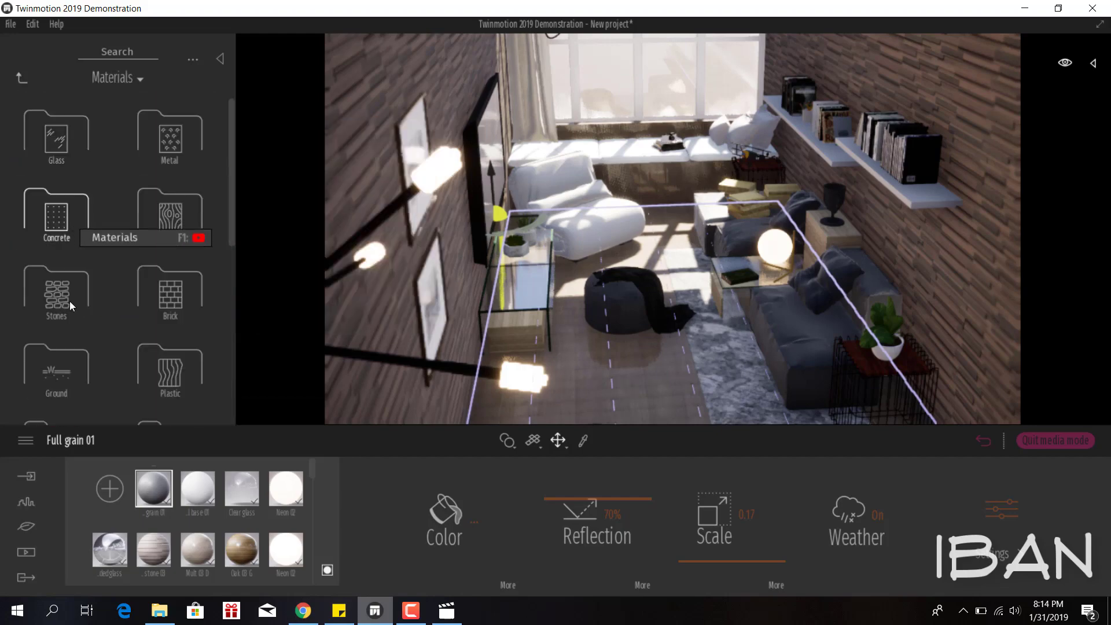
{"action": "scroll", "coordinate": [71, 320], "scroll_direction": "down", "scroll_amount": 2}
{"action": "scroll", "coordinate": [64, 319], "scroll_direction": "down", "scroll_amount": 2}
{"action": "left_click", "coordinate": [64, 319]}
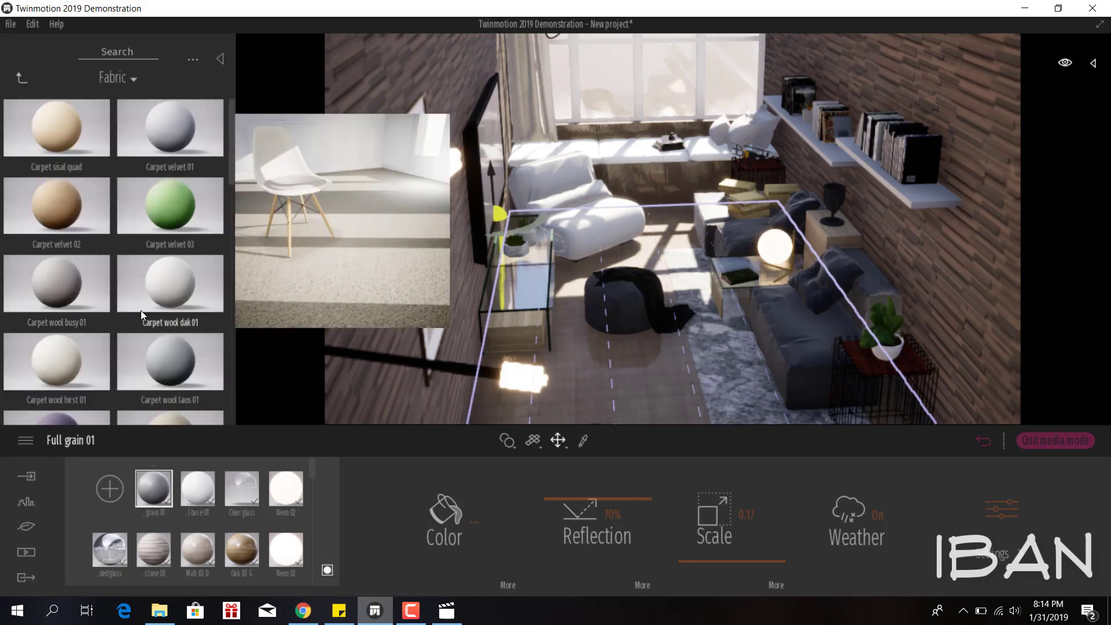
{"action": "scroll", "coordinate": [140, 310], "scroll_direction": "down", "scroll_amount": 1}
{"action": "scroll", "coordinate": [94, 332], "scroll_direction": "down", "scroll_amount": 2}
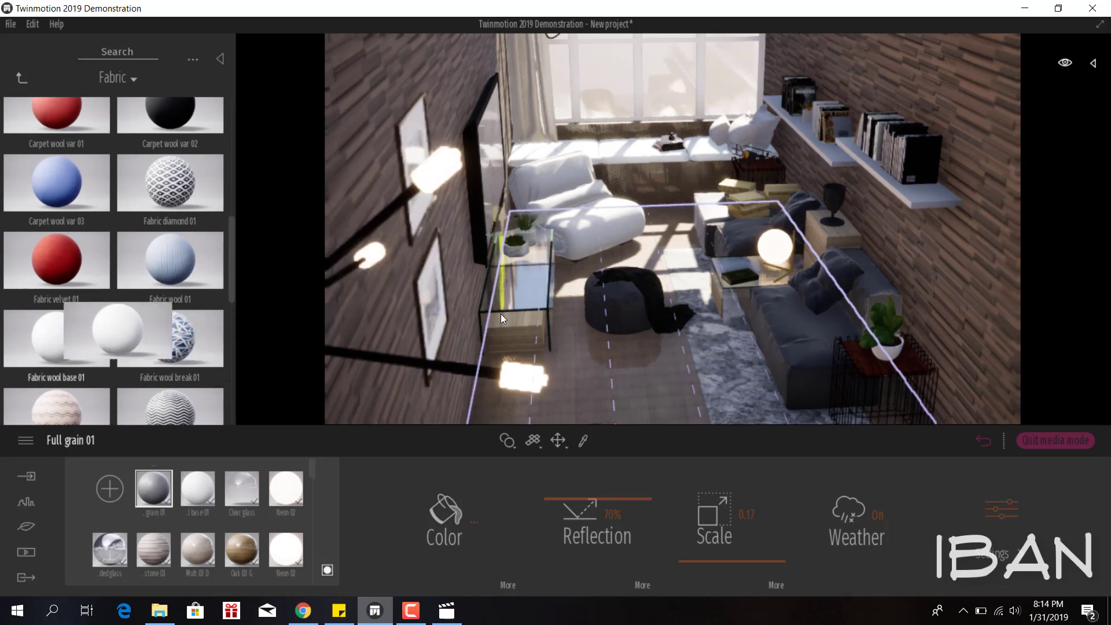
{"action": "left_click_drag", "start_coordinate": [669, 317], "coordinate": [665, 319]}
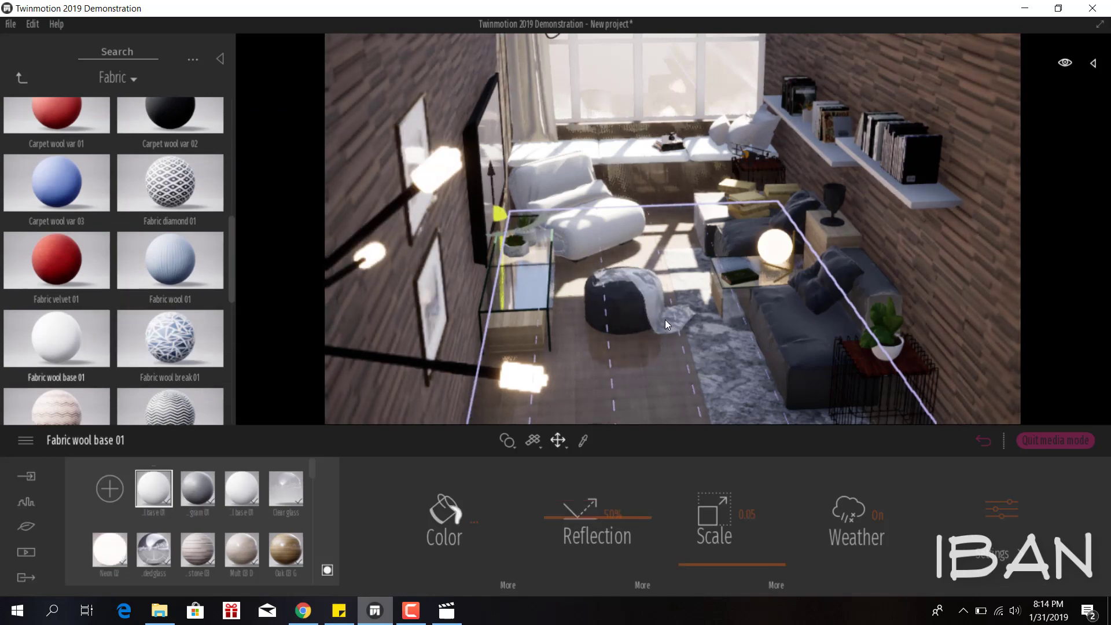
{"action": "left_click", "coordinate": [583, 441]}
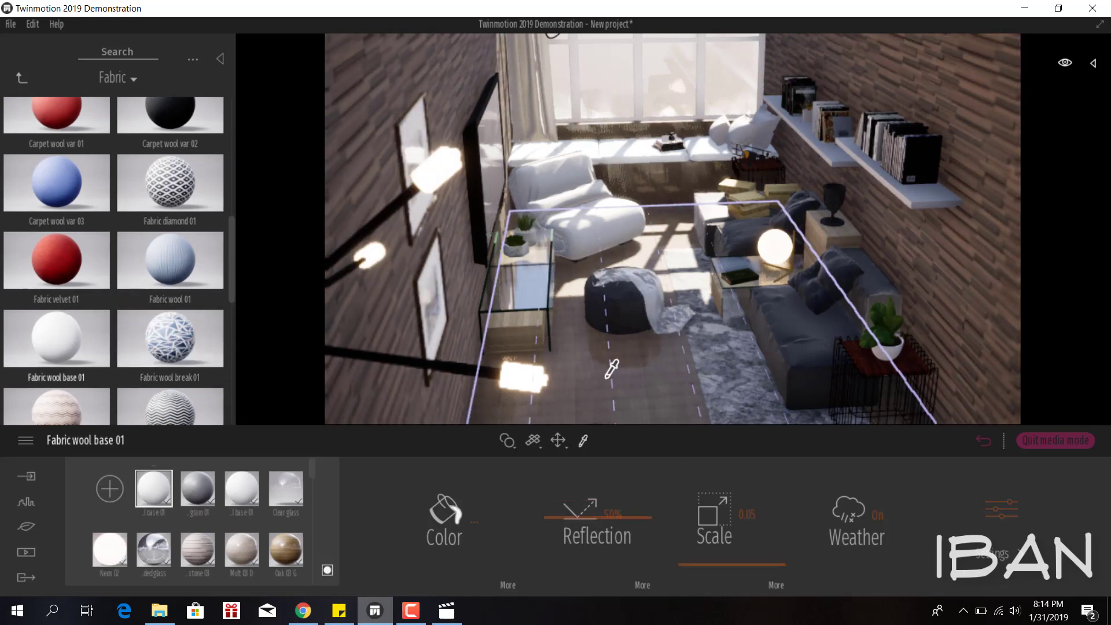
{"action": "left_click", "coordinate": [605, 367]}
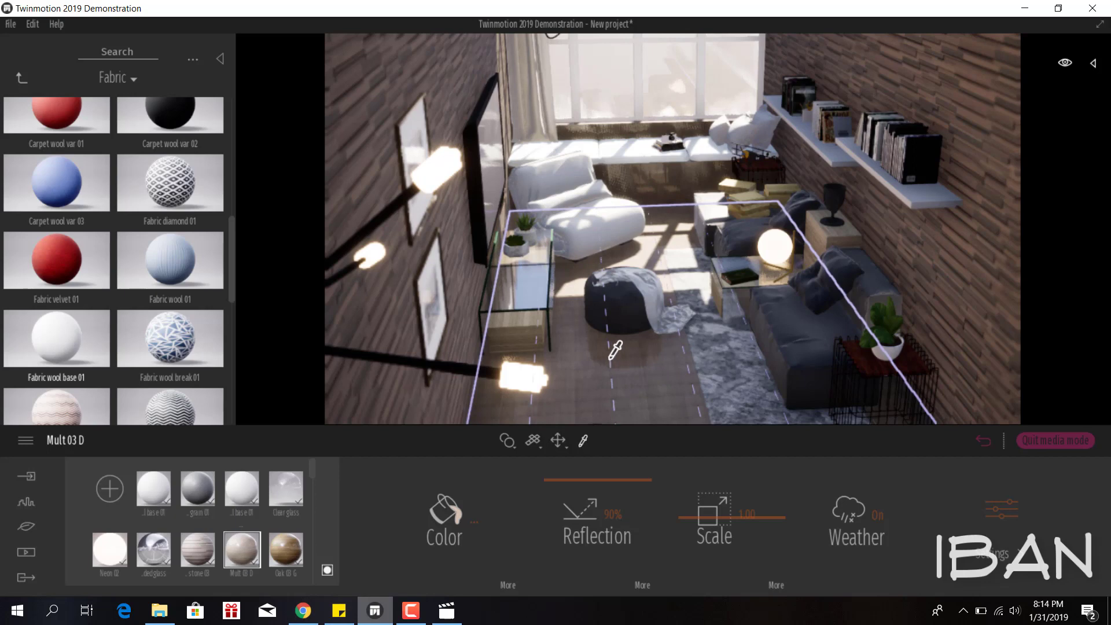
Step: Apply Ipe A wood to the whole window seat base and raise material *7's reflection to 79%
{"action": "left_click", "coordinate": [513, 442]}
{"action": "left_click", "coordinate": [516, 409]}
{"action": "left_click", "coordinate": [23, 79]}
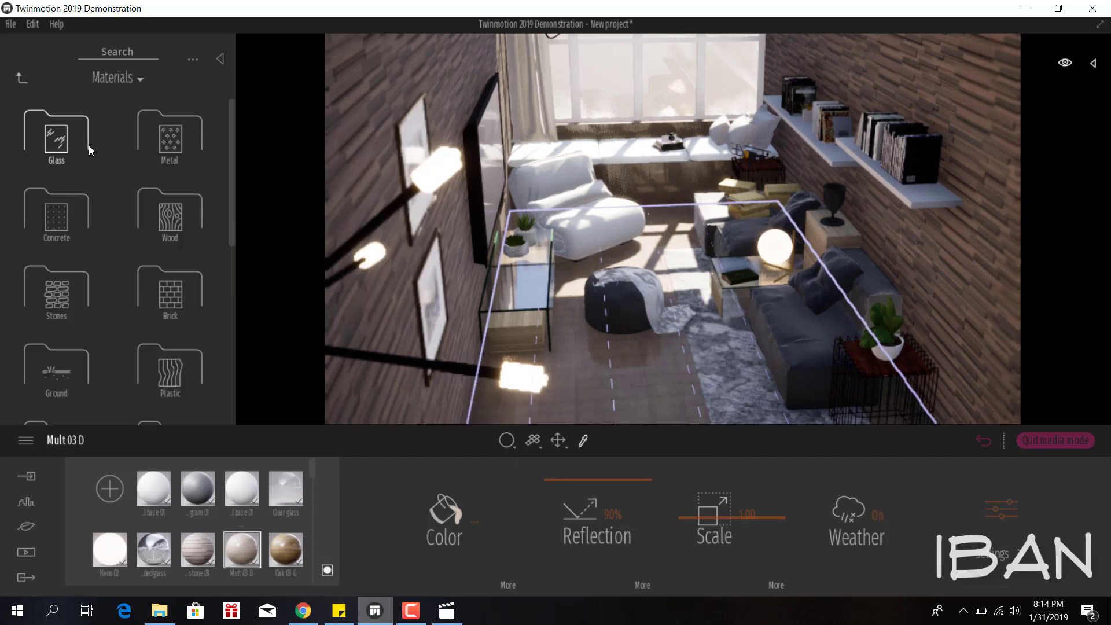
{"action": "left_click", "coordinate": [185, 219]}
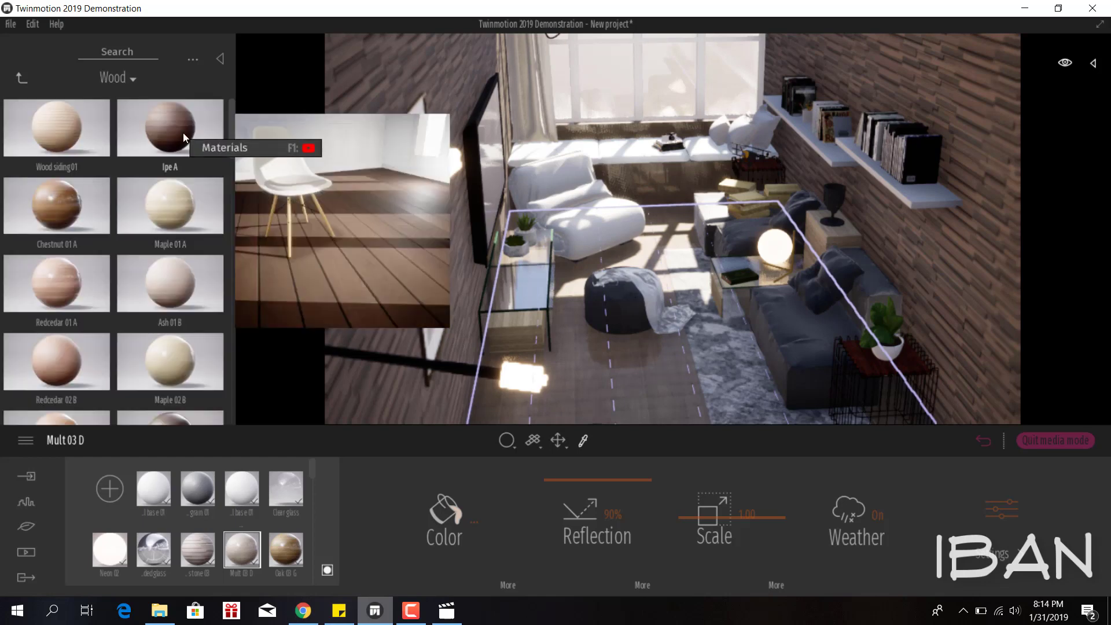
{"action": "left_click", "coordinate": [647, 180]}
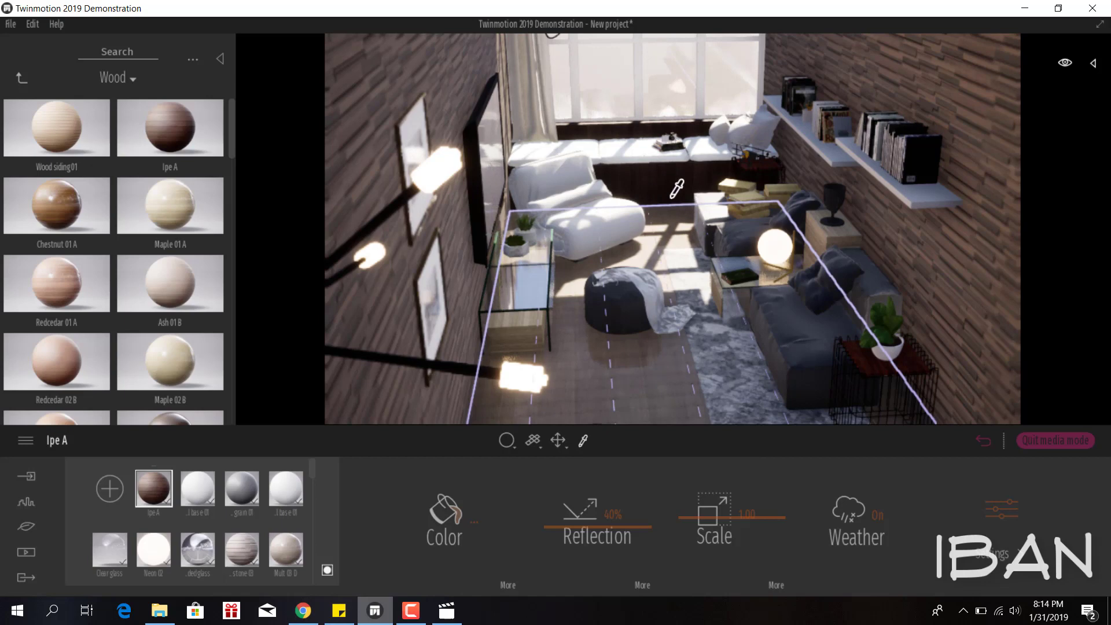
{"action": "left_click", "coordinate": [835, 228]}
{"action": "mouse_move", "coordinate": [613, 523]}
{"action": "left_mouse_down"}
{"action": "mouse_move", "coordinate": [613, 481]}
{"action": "mouse_move", "coordinate": [611, 508]}
{"action": "left_mouse_up"}
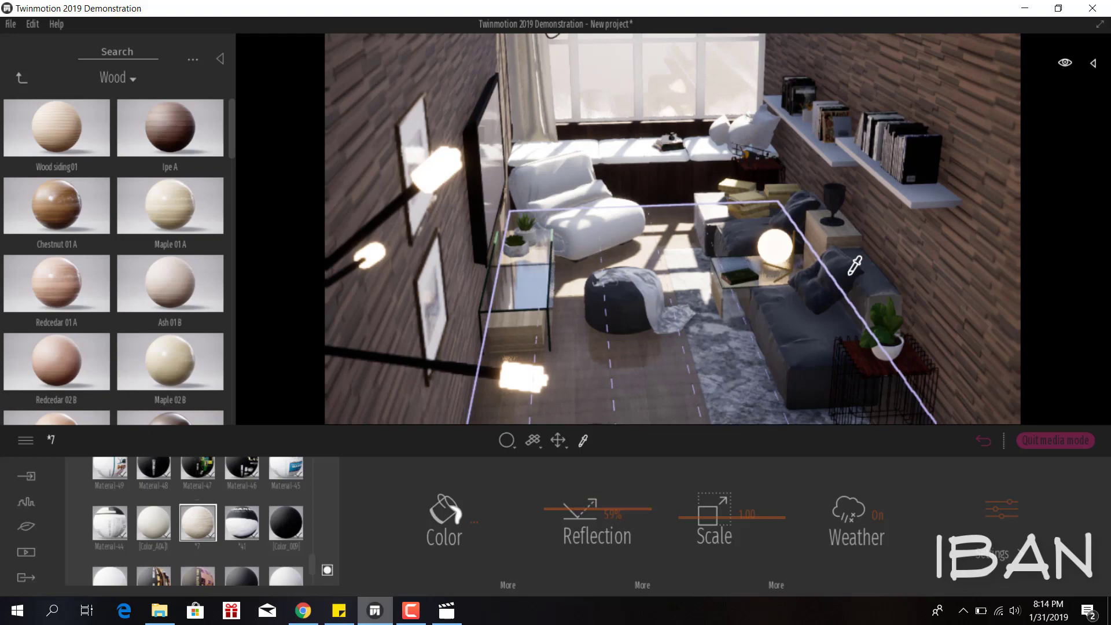
Step: Turn the dark goblet into Clear glass from the Glass library
{"action": "left_click", "coordinate": [24, 81]}
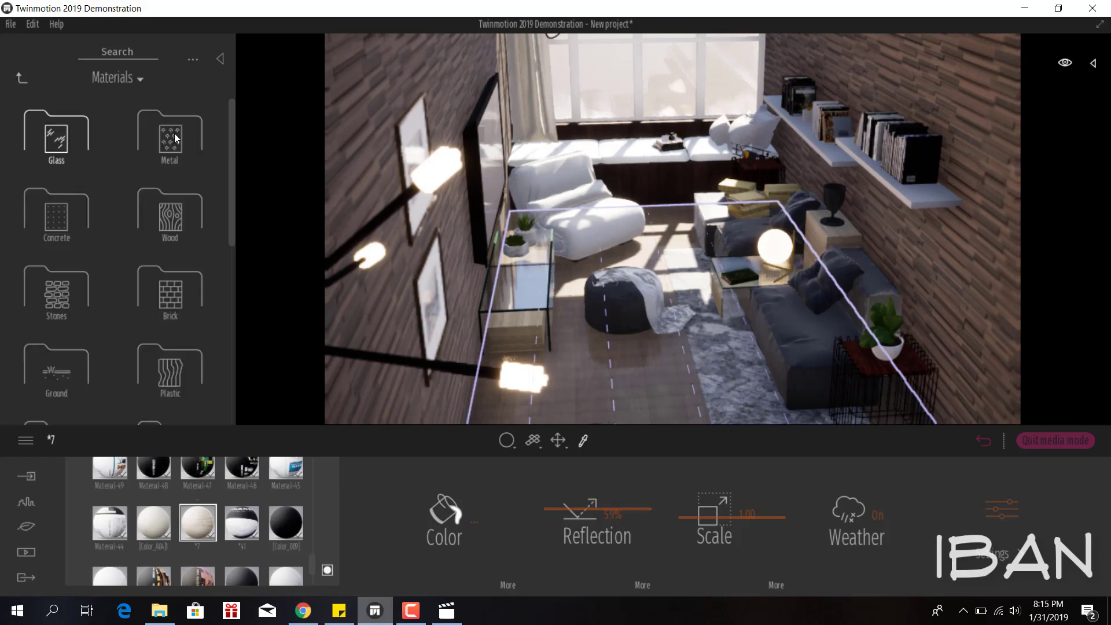
{"action": "left_click", "coordinate": [159, 278]}
{"action": "scroll", "coordinate": [153, 315], "scroll_direction": "down", "scroll_amount": 5}
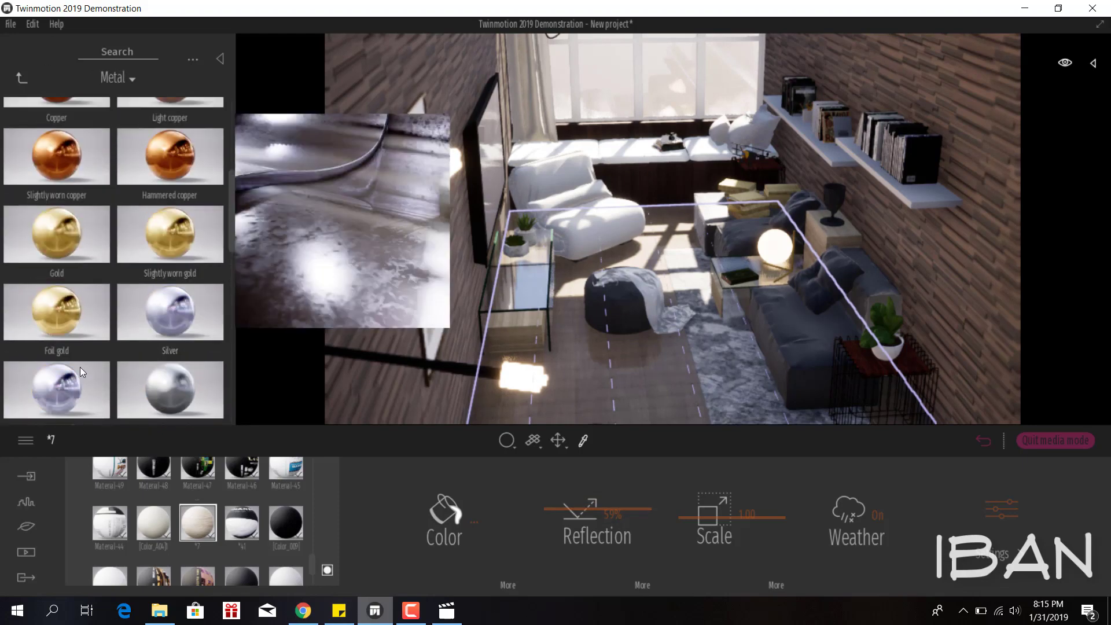
{"action": "scroll", "coordinate": [126, 323], "scroll_direction": "down", "scroll_amount": 2}
{"action": "scroll", "coordinate": [121, 335], "scroll_direction": "down", "scroll_amount": 3}
{"action": "left_click", "coordinate": [22, 77]}
{"action": "left_click", "coordinate": [165, 180]}
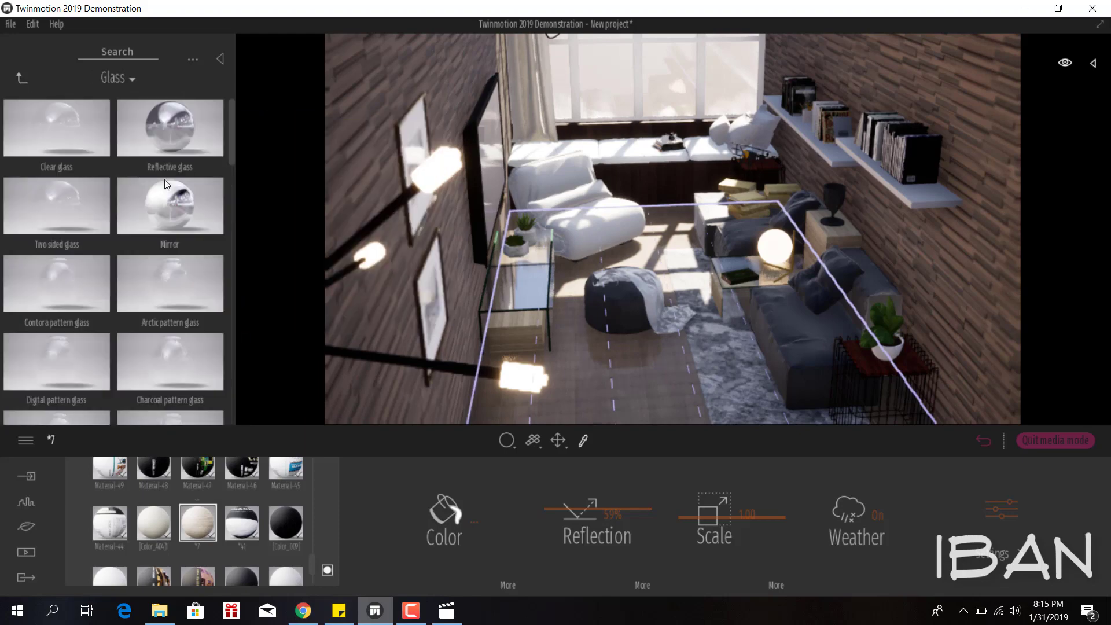
{"action": "left_click_drag", "start_coordinate": [63, 138], "coordinate": [832, 203]}
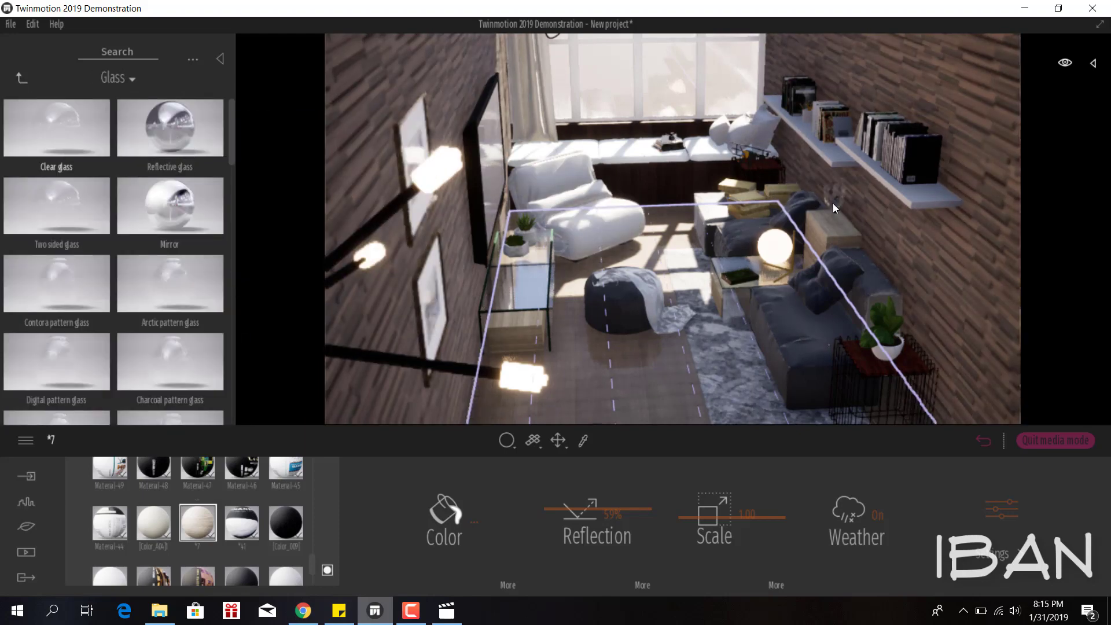
Step: Tune the Clear glass opacity to about 9% and its metallicness, and lower Material-33's reflection to 42%
{"action": "left_click_drag", "start_coordinate": [597, 502], "coordinate": [588, 538]}
{"action": "left_click_drag", "start_coordinate": [728, 510], "coordinate": [728, 577]}
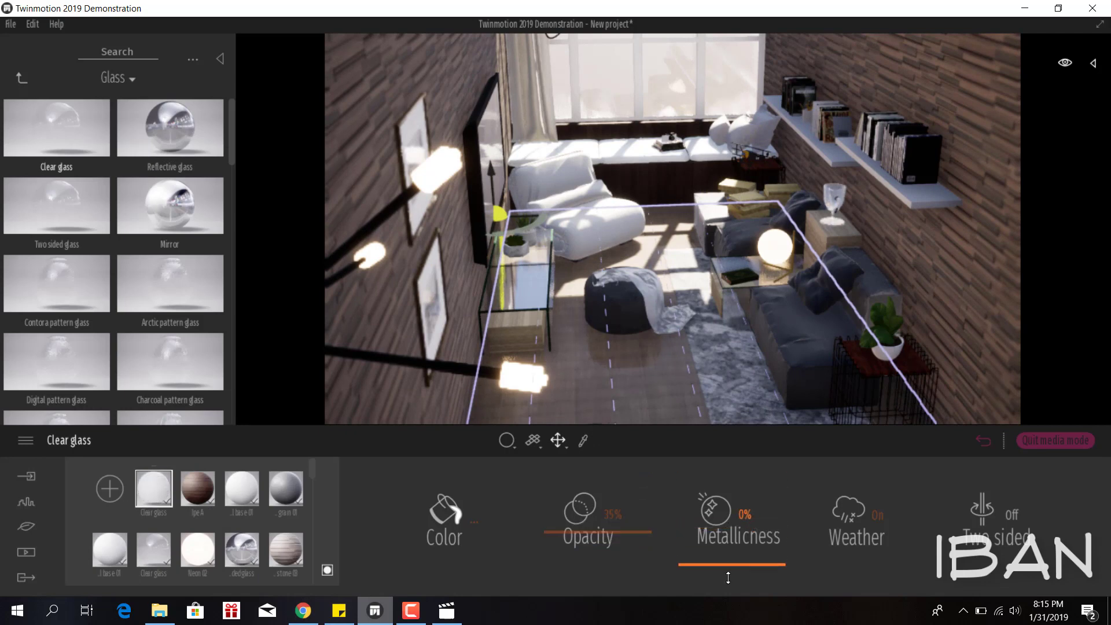
{"action": "left_click_drag", "start_coordinate": [600, 573], "coordinate": [600, 590]}
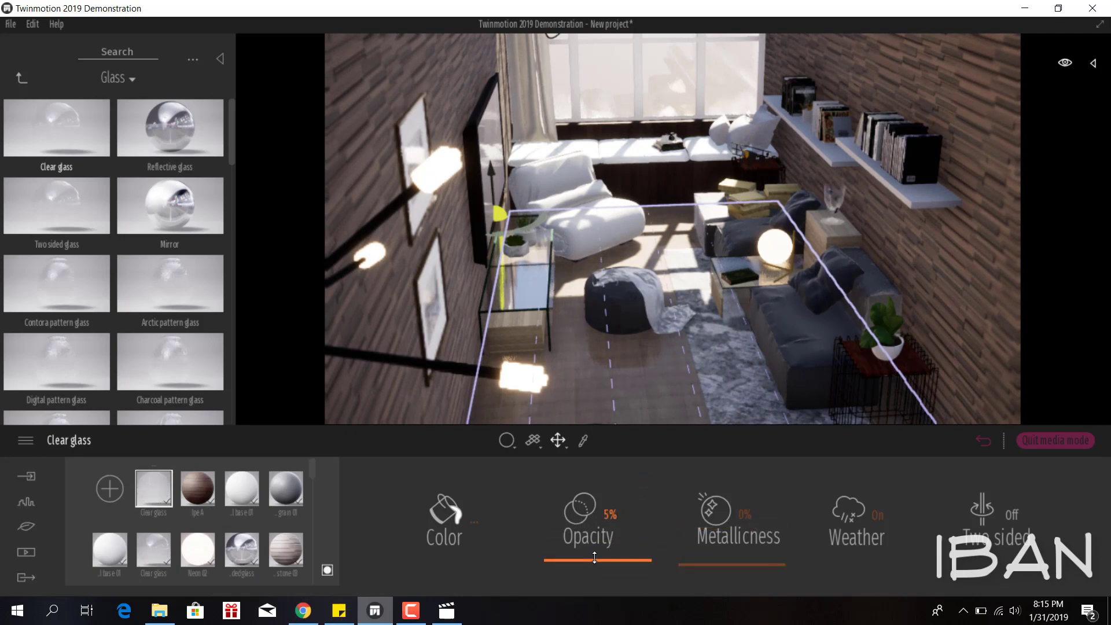
{"action": "mouse_move", "coordinate": [711, 557]}
{"action": "left_mouse_down"}
{"action": "mouse_move", "coordinate": [725, 479]}
{"action": "mouse_move", "coordinate": [724, 515]}
{"action": "left_mouse_up"}
{"action": "left_click_drag", "start_coordinate": [591, 520], "coordinate": [591, 557]}
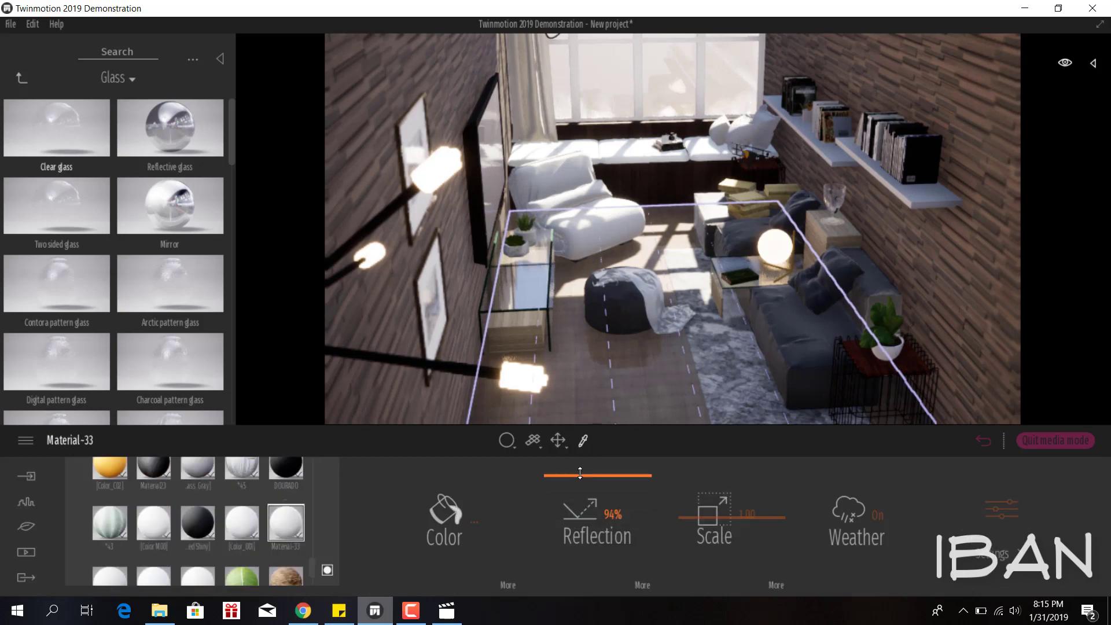
{"action": "left_click_drag", "start_coordinate": [579, 473], "coordinate": [586, 525]}
{"action": "left_click", "coordinate": [630, 144]}
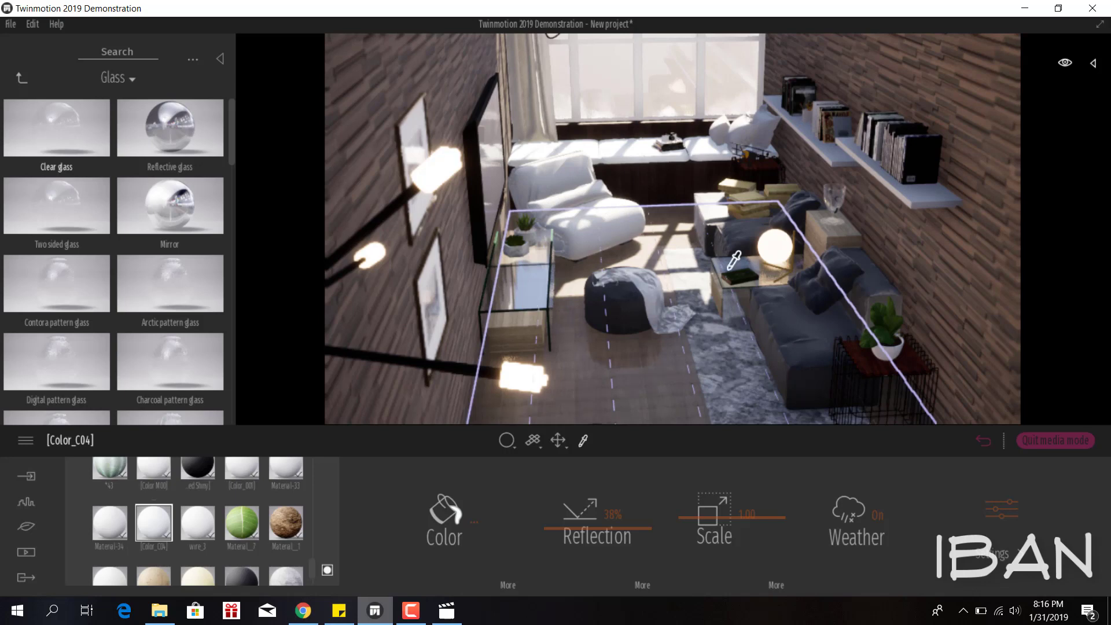
Step: Raise Material-44's reflection to 29% and load the cp2 material for editing at 39% reflection
{"action": "left_click", "coordinate": [754, 187]}
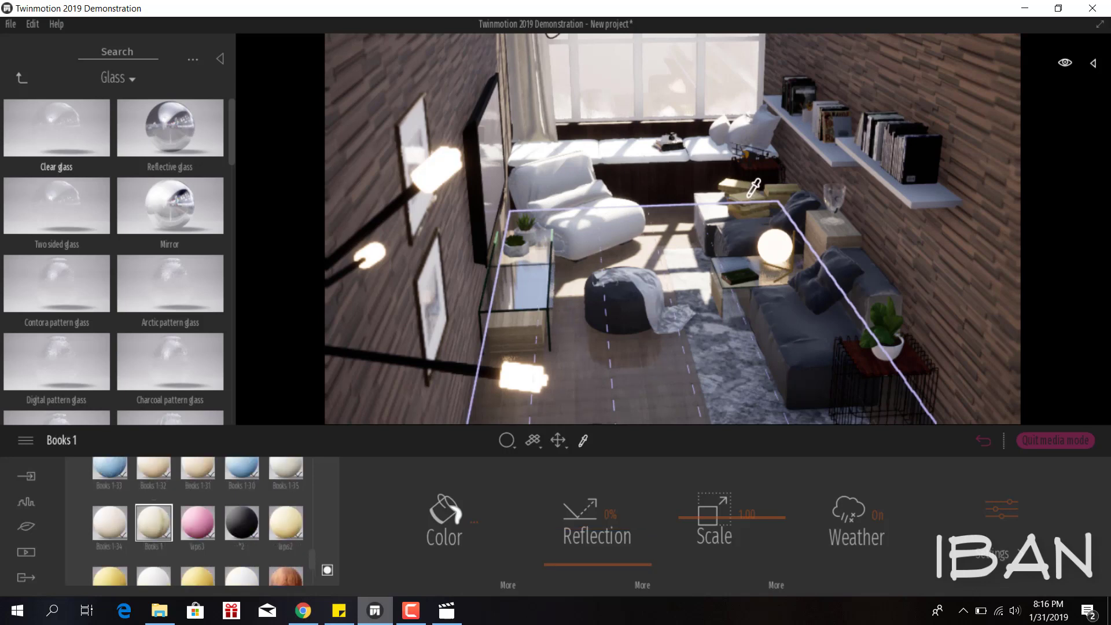
{"action": "left_click", "coordinate": [747, 310]}
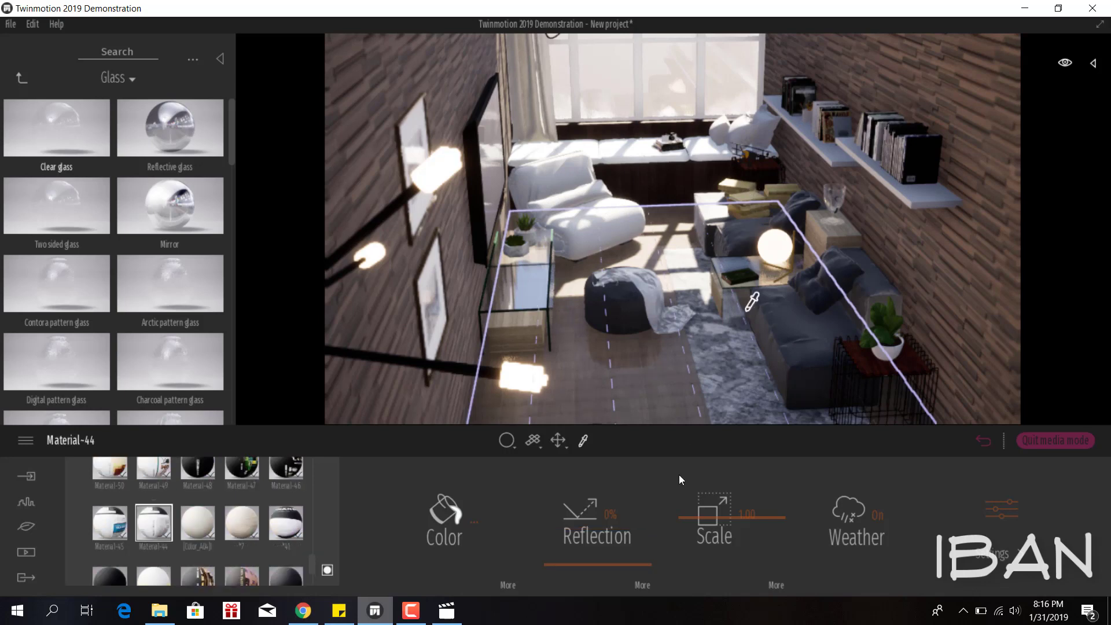
{"action": "left_click_drag", "start_coordinate": [629, 537], "coordinate": [640, 537]}
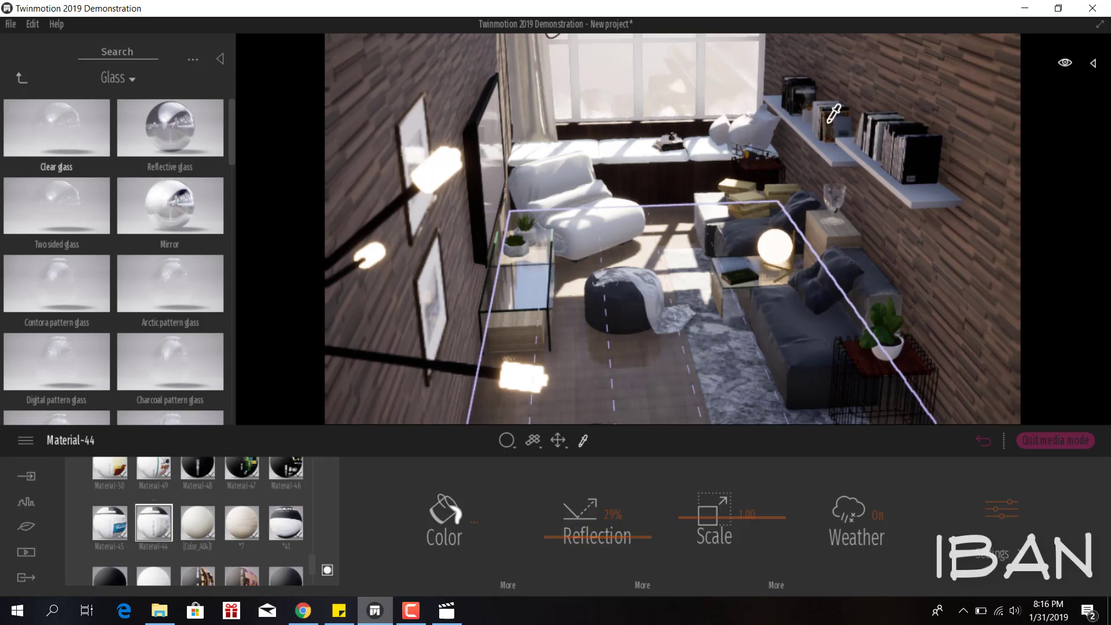
{"action": "left_click", "coordinate": [830, 121]}
{"action": "left_click", "coordinate": [638, 204]}
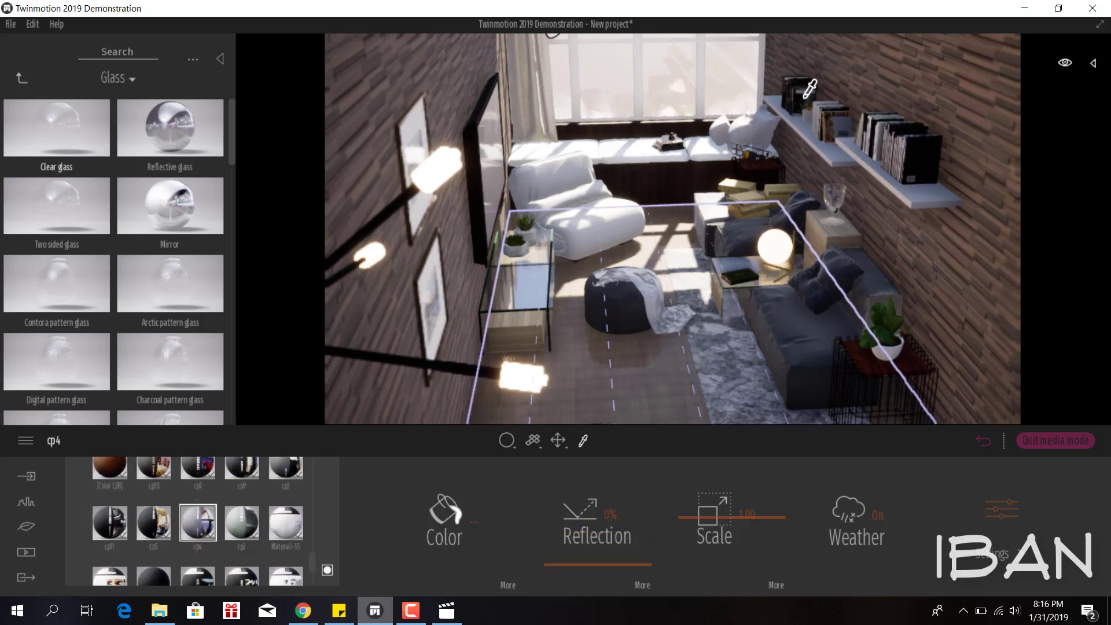
{"action": "left_click", "coordinate": [20, 78]}
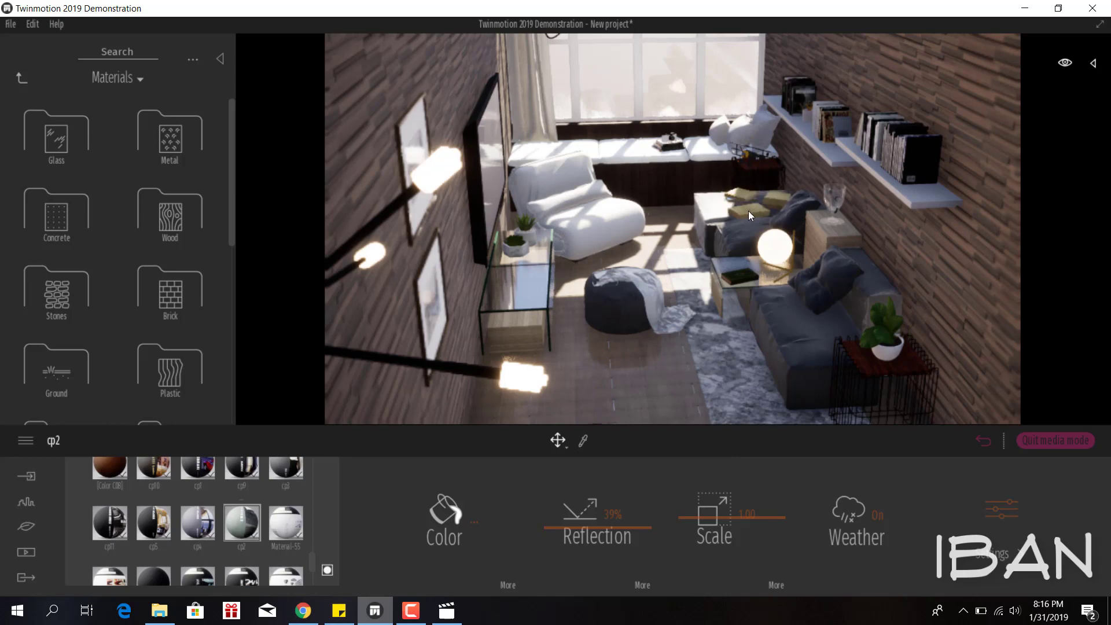
Step: Delete the yellow books from the ottoman and browse Furnitures > Livingroom > Plants
{"action": "key", "text": "Delete"}
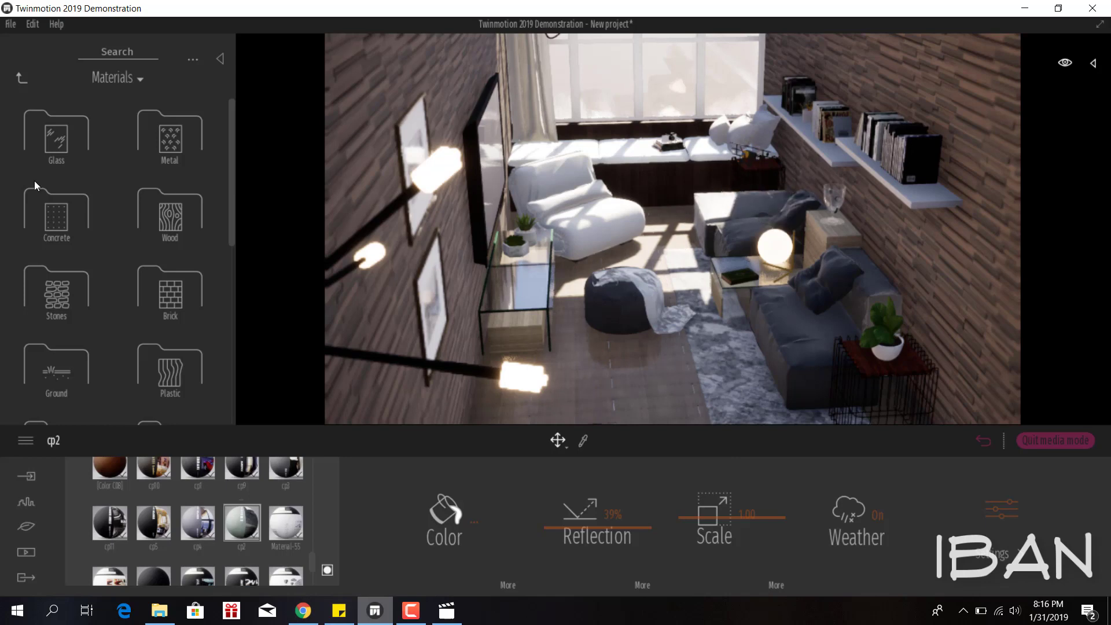
{"action": "left_click", "coordinate": [21, 78]}
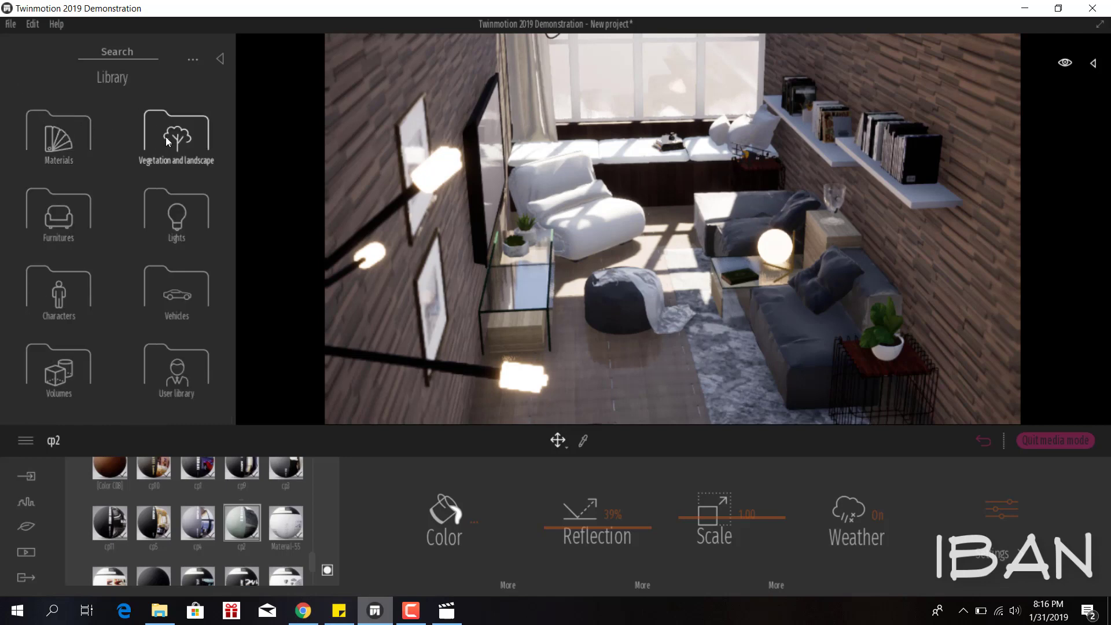
{"action": "left_click", "coordinate": [86, 198]}
{"action": "left_click", "coordinate": [82, 148]}
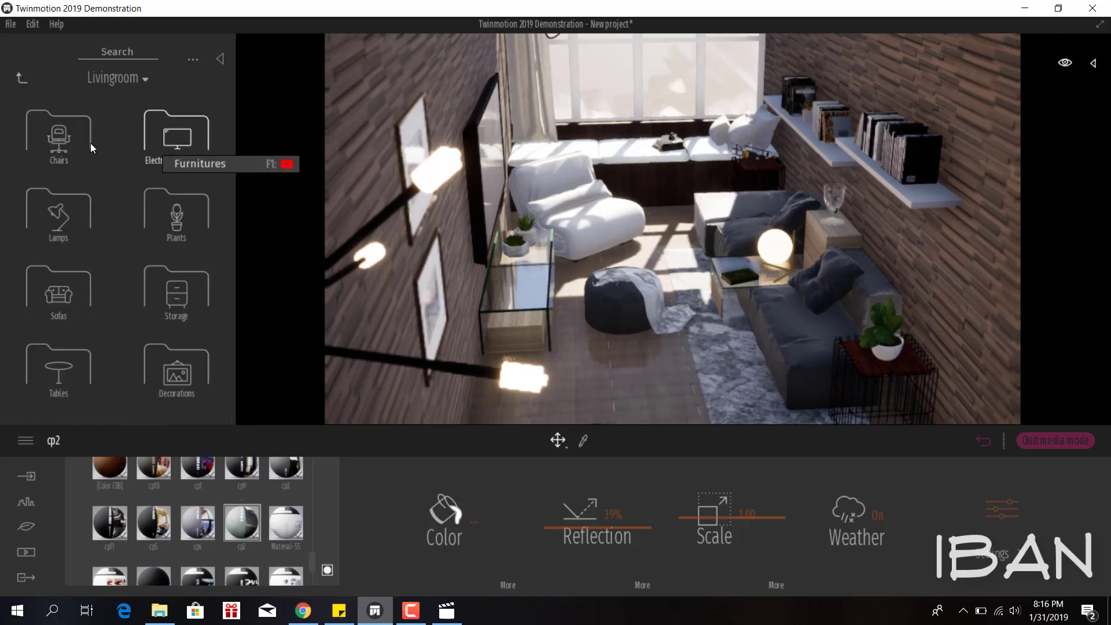
{"action": "left_click", "coordinate": [169, 217]}
{"action": "scroll", "coordinate": [169, 286], "scroll_direction": "down", "scroll_amount": 2}
{"action": "scroll", "coordinate": [159, 243], "scroll_direction": "up", "scroll_amount": 2}
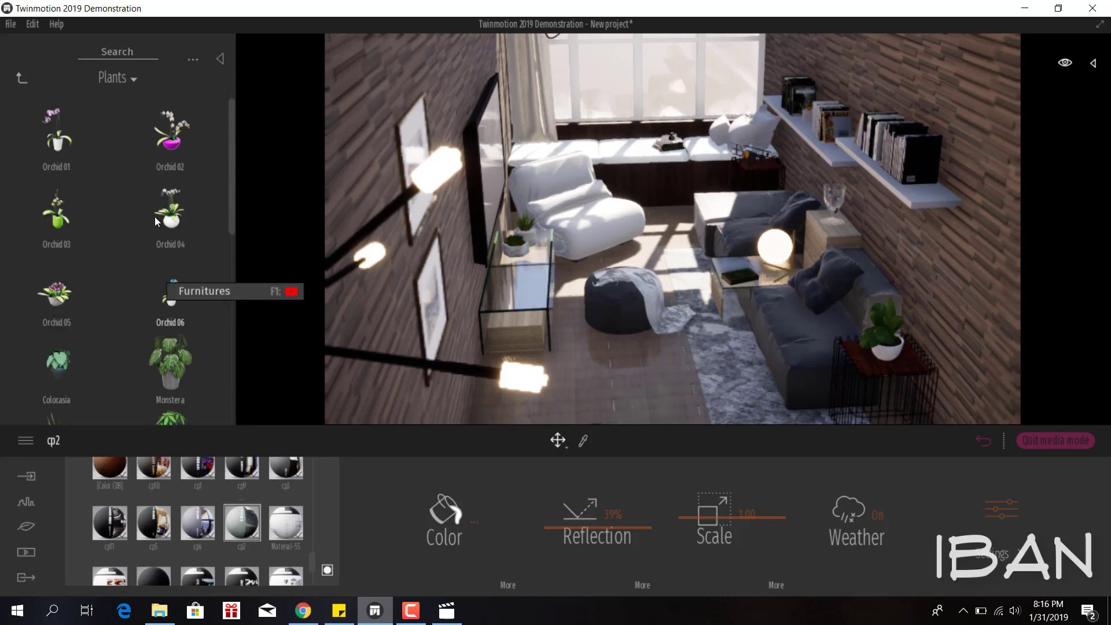
{"action": "scroll", "coordinate": [111, 310], "scroll_direction": "down", "scroll_amount": 2}
{"action": "scroll", "coordinate": [109, 314], "scroll_direction": "down", "scroll_amount": 1}
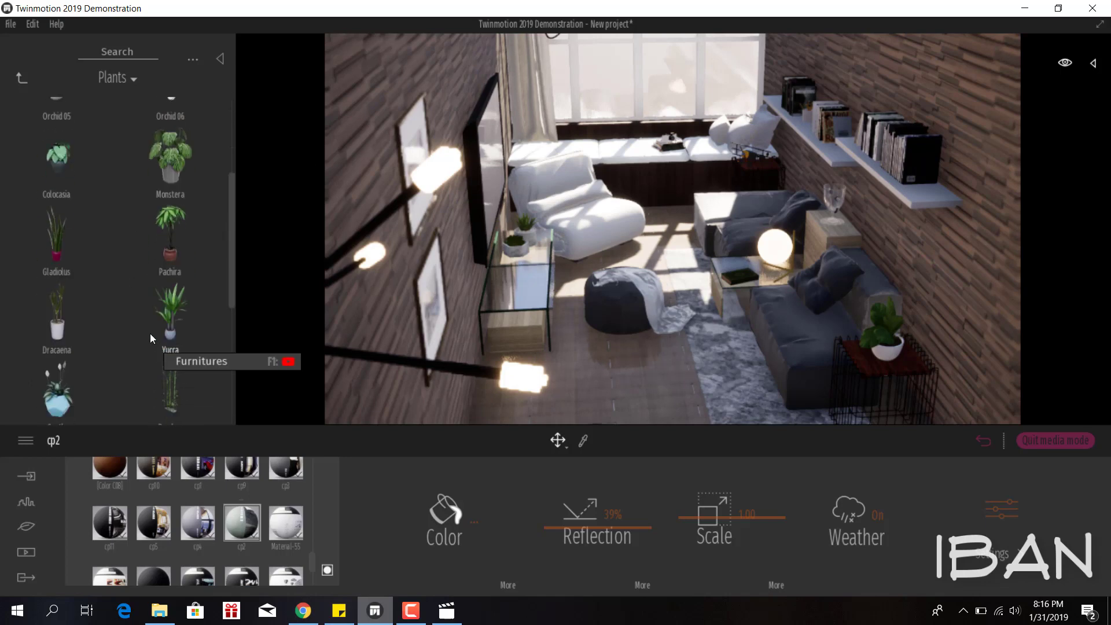
{"action": "scroll", "coordinate": [150, 333], "scroll_direction": "down", "scroll_amount": 1}
Step: Place a Papyrus plant against the wall beside the wire side table
{"action": "mouse_move", "coordinate": [65, 219]}
{"action": "left_mouse_down"}
{"action": "mouse_move", "coordinate": [556, 398]}
{"action": "mouse_move", "coordinate": [511, 406]}
{"action": "mouse_move", "coordinate": [711, 403]}
{"action": "left_mouse_up"}
{"action": "mouse_move", "coordinate": [688, 257]}
{"action": "left_mouse_down"}
{"action": "mouse_move", "coordinate": [365, 390]}
{"action": "mouse_move", "coordinate": [627, 380]}
{"action": "mouse_move", "coordinate": [227, 328]}
{"action": "left_mouse_up"}
{"action": "scroll", "coordinate": [103, 357], "scroll_direction": "down", "scroll_amount": 2}
{"action": "scroll", "coordinate": [103, 358], "scroll_direction": "down", "scroll_amount": 2}
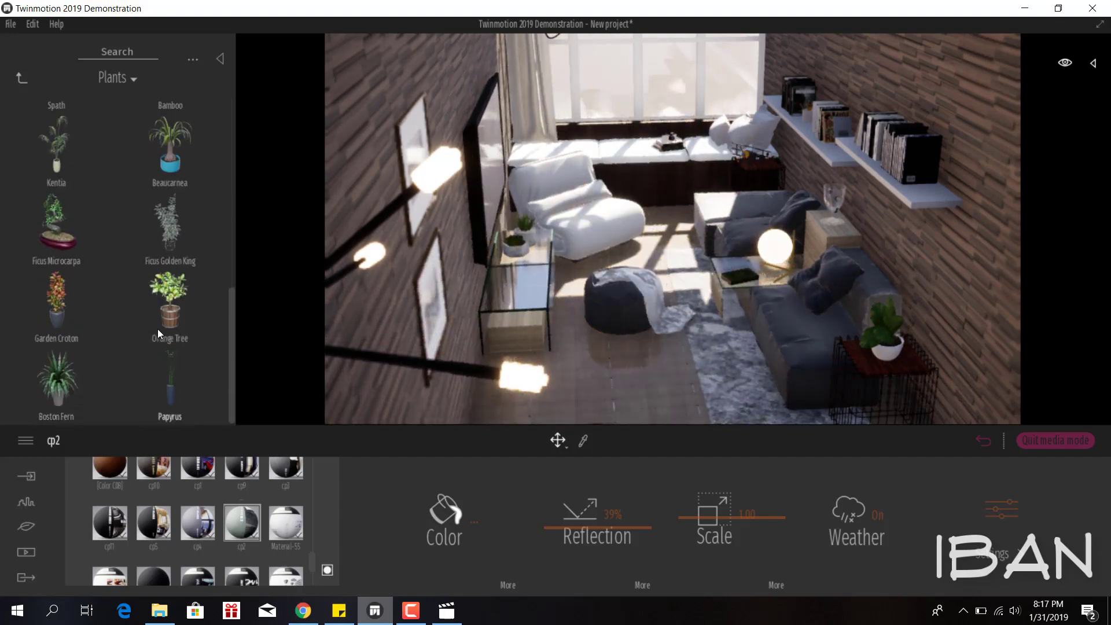
{"action": "mouse_move", "coordinate": [169, 382]}
{"action": "left_mouse_down"}
{"action": "mouse_move", "coordinate": [561, 387]}
{"action": "mouse_move", "coordinate": [677, 207]}
{"action": "mouse_move", "coordinate": [755, 193]}
{"action": "mouse_move", "coordinate": [693, 197]}
{"action": "mouse_move", "coordinate": [881, 395]}
{"action": "mouse_move", "coordinate": [921, 422]}
{"action": "mouse_move", "coordinate": [672, 399]}
{"action": "left_mouse_up"}
{"action": "left_click_drag", "start_coordinate": [665, 357], "coordinate": [684, 369]}
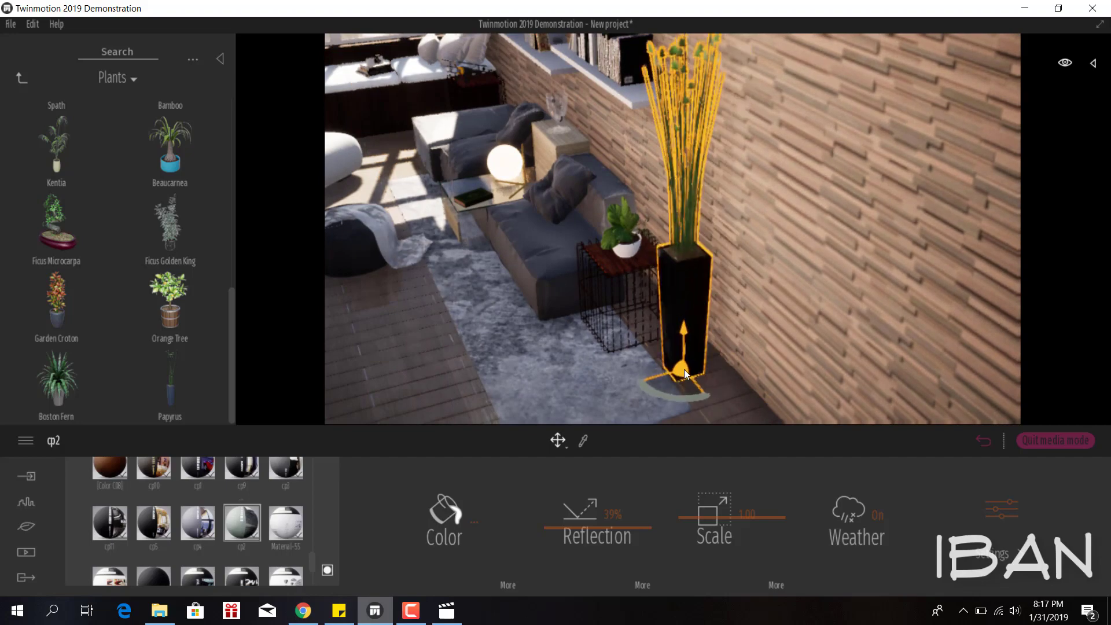
Step: Make the papyrus pot's Color C04 material more reflective, then show the saved Image 01 view
{"action": "left_click", "coordinate": [584, 441]}
{"action": "left_click", "coordinate": [617, 266]}
{"action": "left_click_drag", "start_coordinate": [602, 559], "coordinate": [606, 493]}
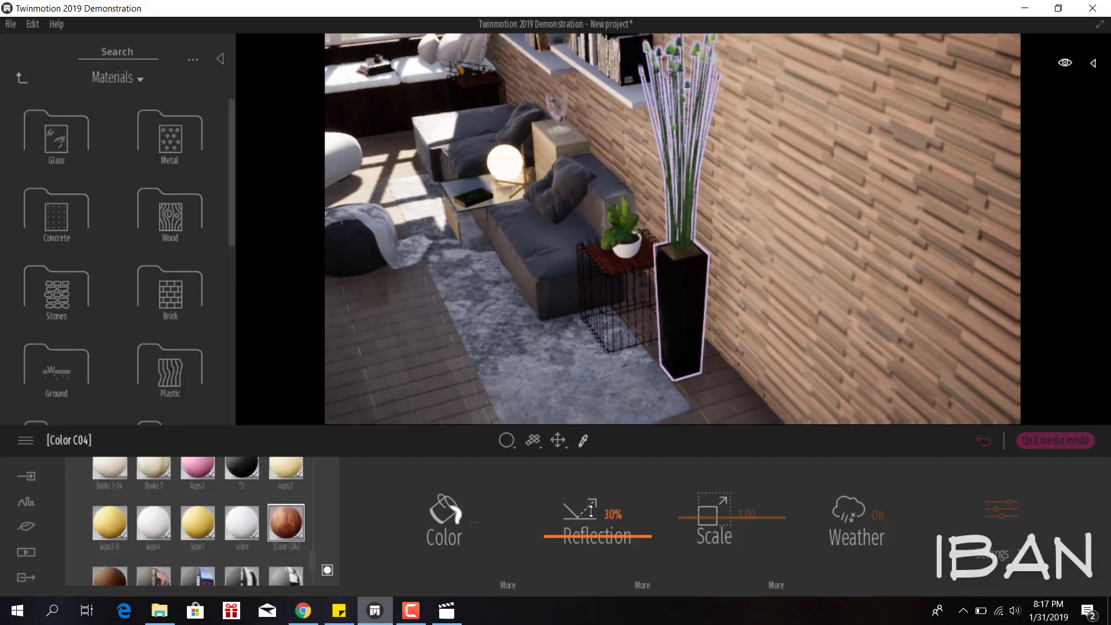
{"action": "scroll", "coordinate": [626, 347], "scroll_direction": "up", "scroll_amount": 5}
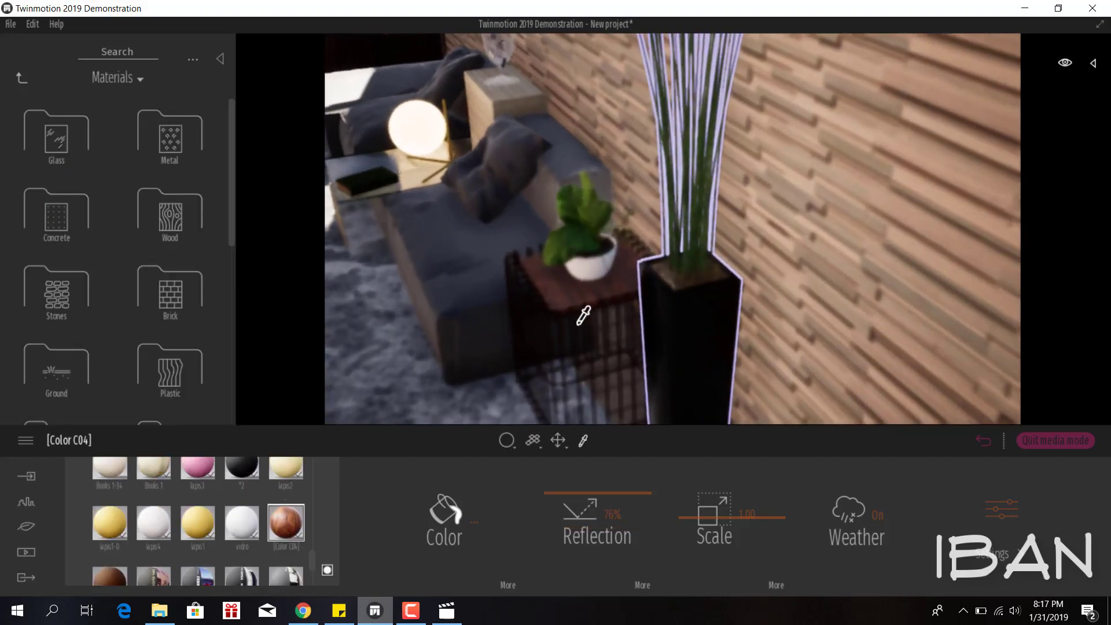
{"action": "left_click", "coordinate": [680, 234]}
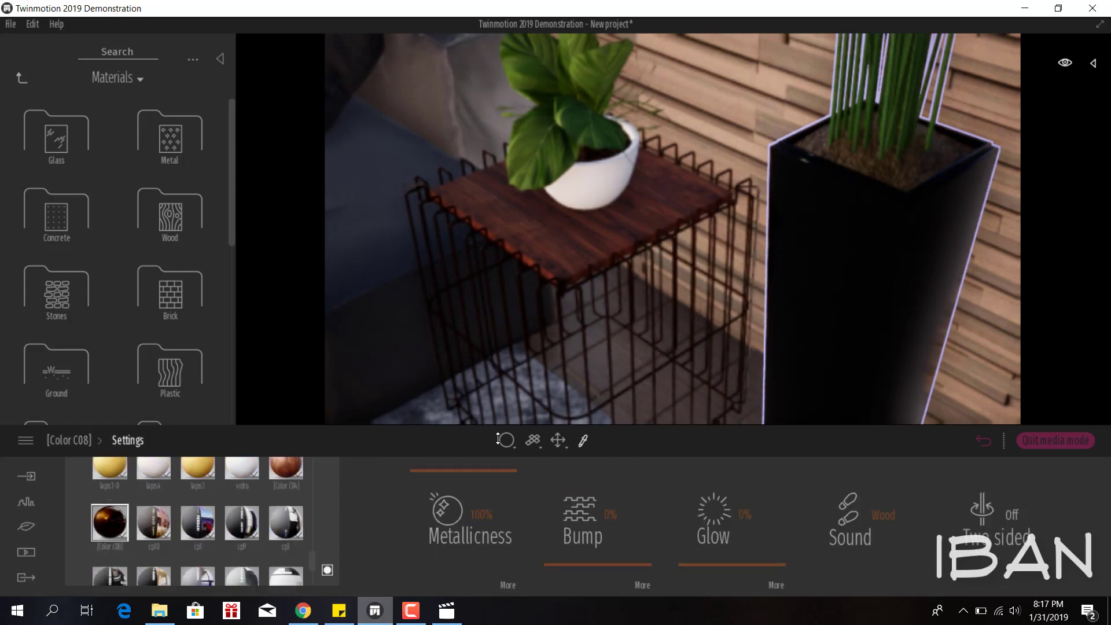
{"action": "left_click", "coordinate": [26, 551]}
{"action": "left_click", "coordinate": [671, 498]}
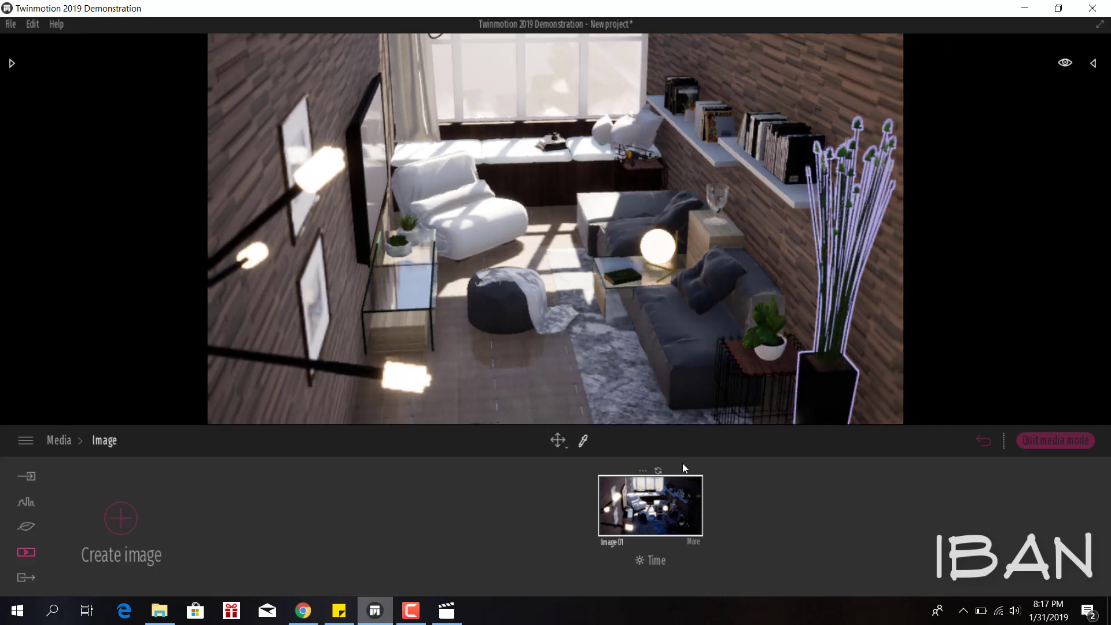
Step: Set Image 01's lighting GI to 1.00 and raise Ambient to 2.01
{"action": "left_click", "coordinate": [693, 542]}
{"action": "left_click", "coordinate": [581, 518]}
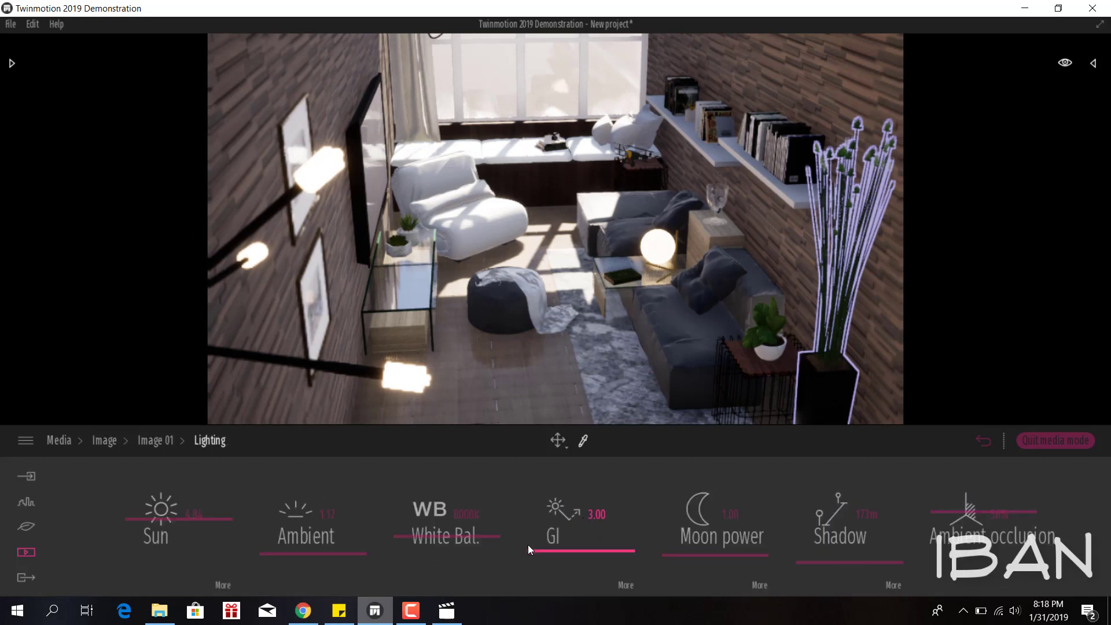
{"action": "key", "text": "Return"}
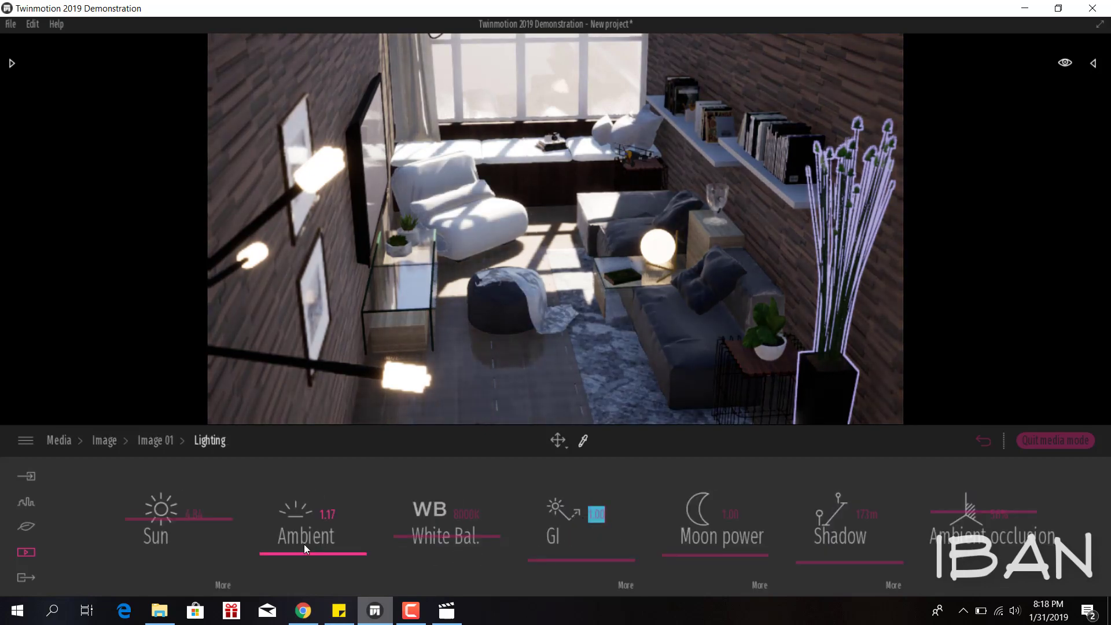
{"action": "left_click_drag", "start_coordinate": [304, 544], "coordinate": [303, 547]}
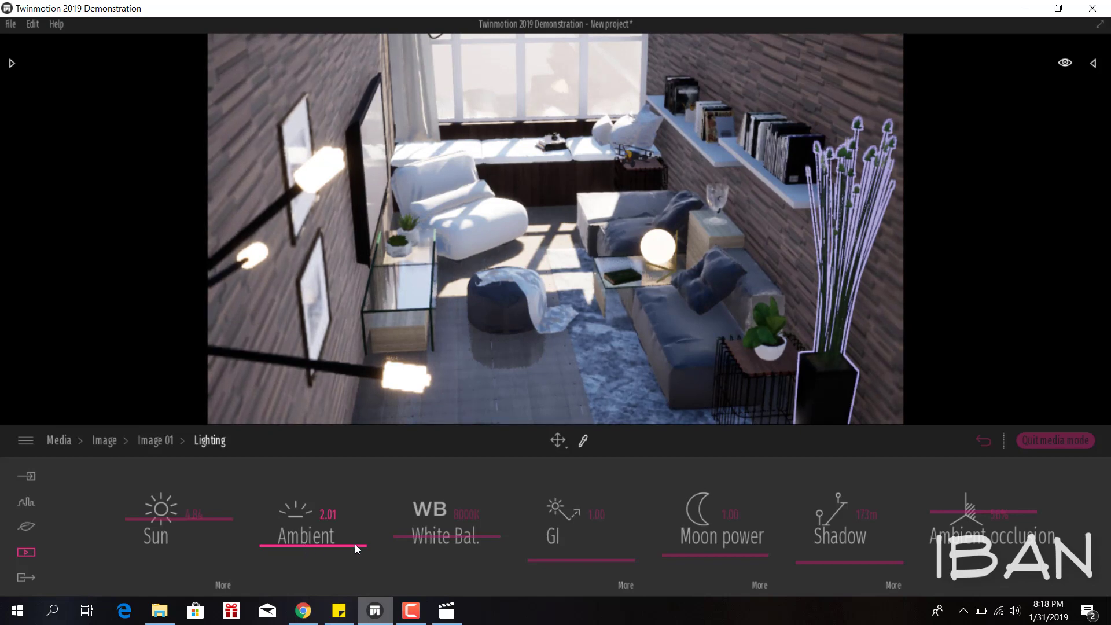
Step: Change the lamps' Neon 02 colour from pale peach FFD5AF to warm orange DA983E
{"action": "left_click", "coordinate": [406, 366]}
{"action": "left_click", "coordinate": [526, 516]}
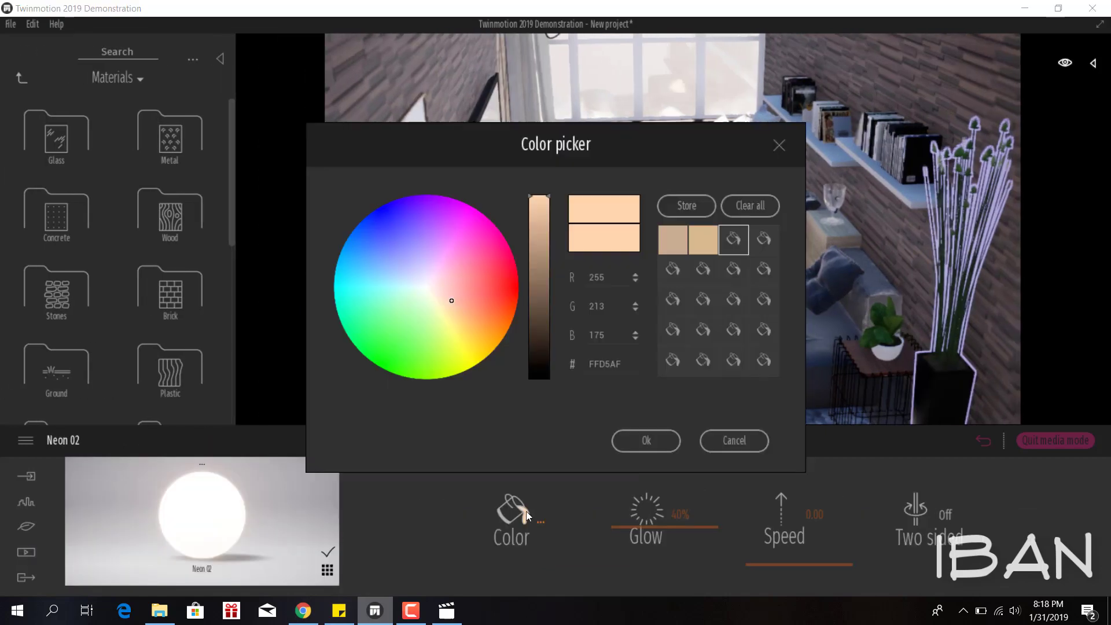
{"action": "left_click_drag", "start_coordinate": [617, 146], "coordinate": [903, 188]}
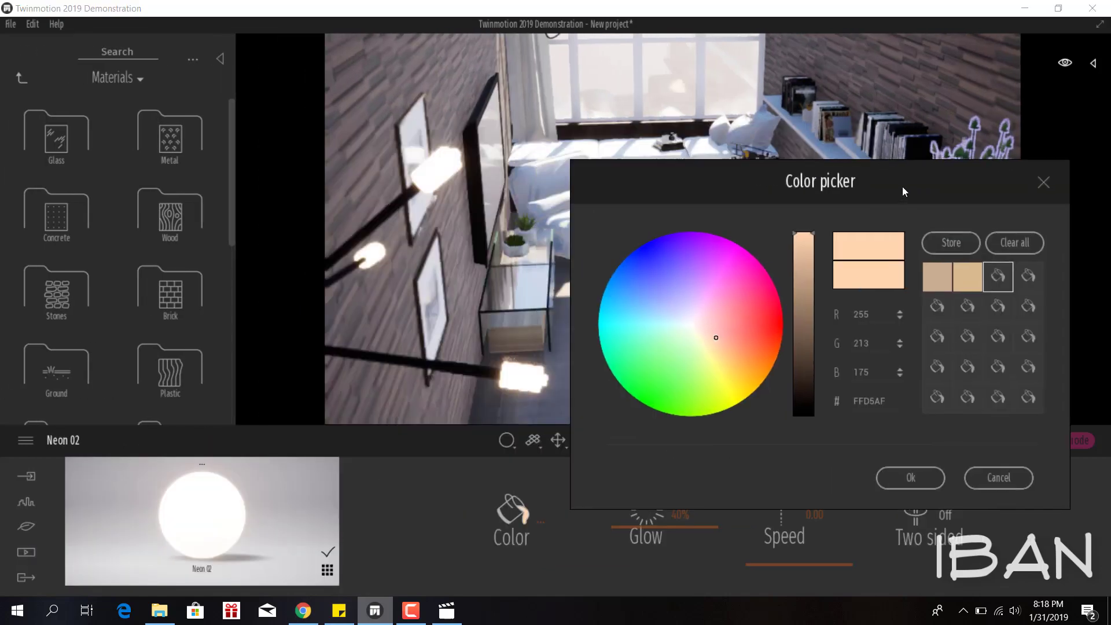
{"action": "left_click", "coordinate": [745, 361]}
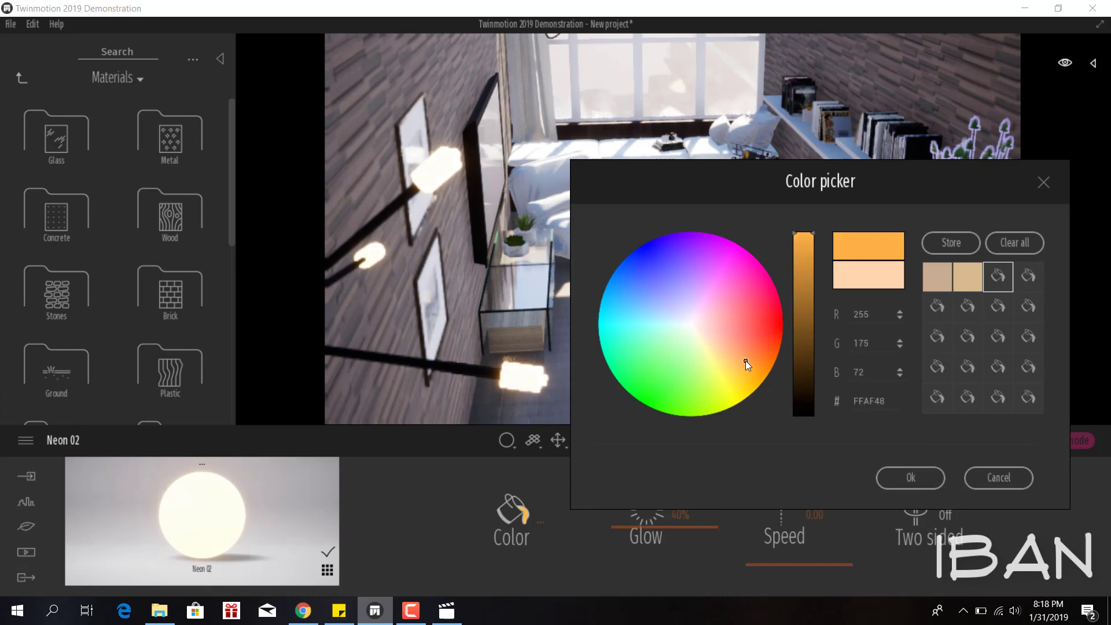
{"action": "left_click", "coordinate": [904, 485]}
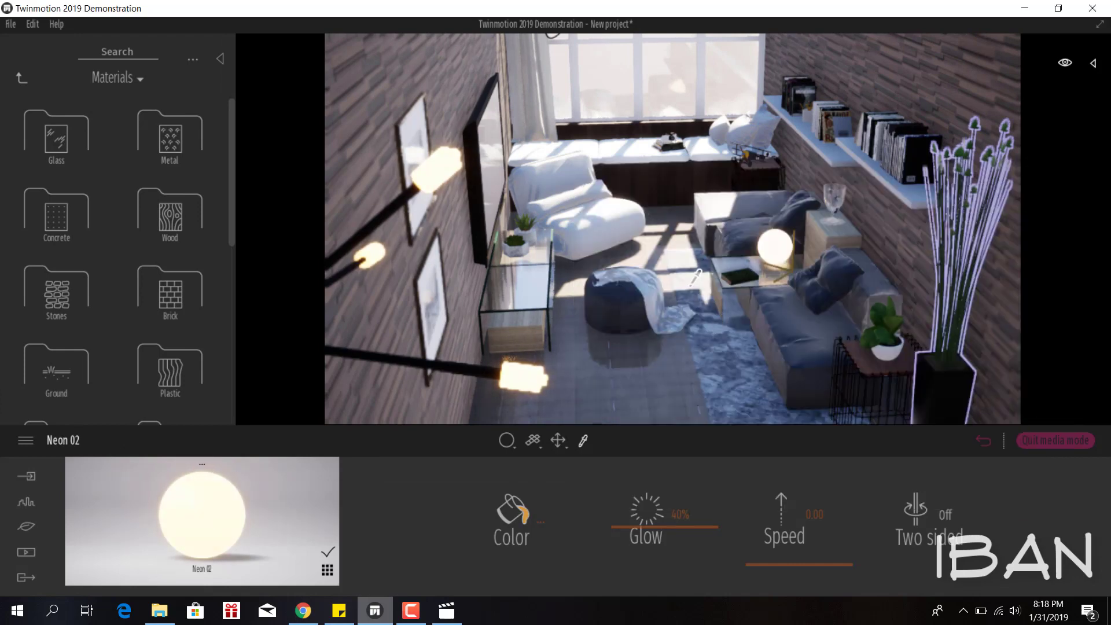
{"action": "left_click", "coordinate": [23, 79]}
Step: Browse the Livingroom library categories to reach the Electronic appliances collection
{"action": "left_click", "coordinate": [72, 148]}
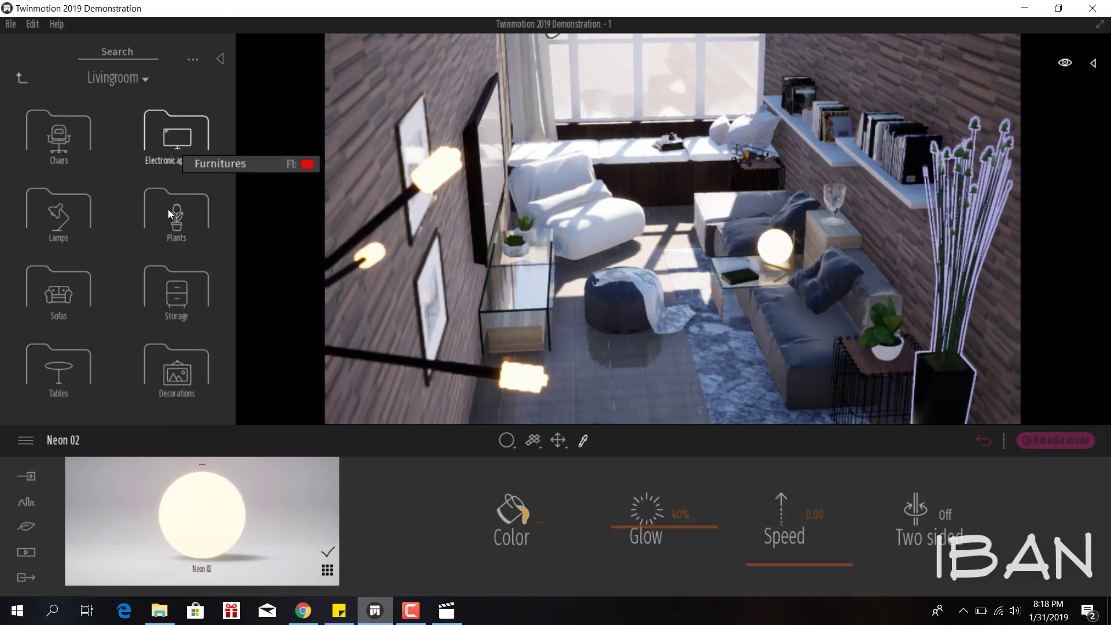
{"action": "left_click", "coordinate": [168, 277]}
{"action": "scroll", "coordinate": [165, 271], "scroll_direction": "down", "scroll_amount": 3}
{"action": "left_click", "coordinate": [21, 78]}
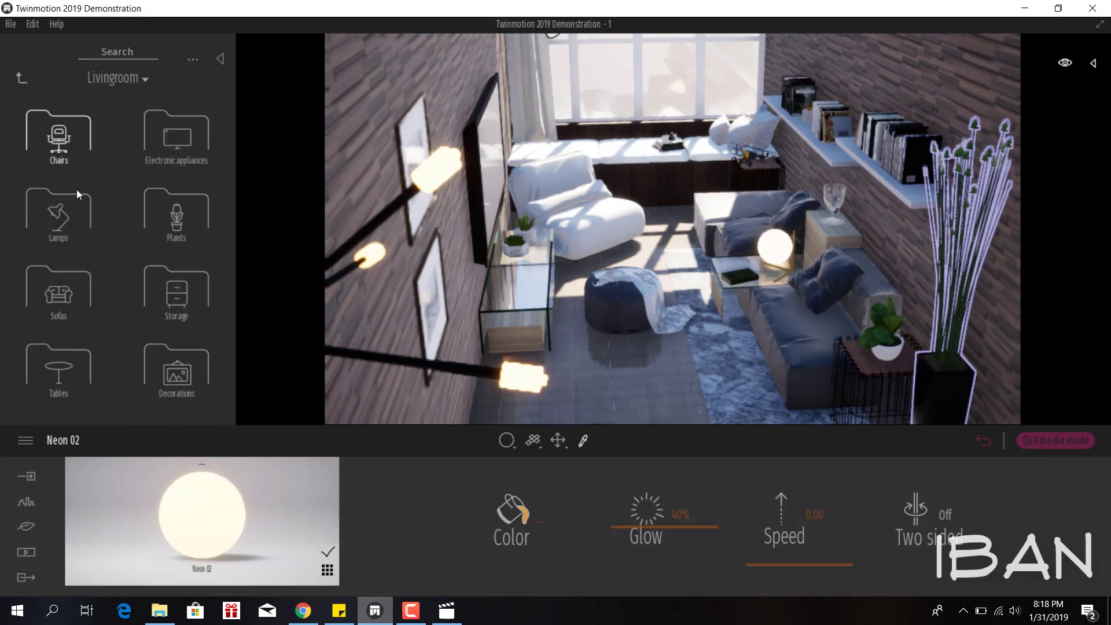
{"action": "left_click", "coordinate": [63, 212]}
{"action": "left_click", "coordinate": [22, 78]}
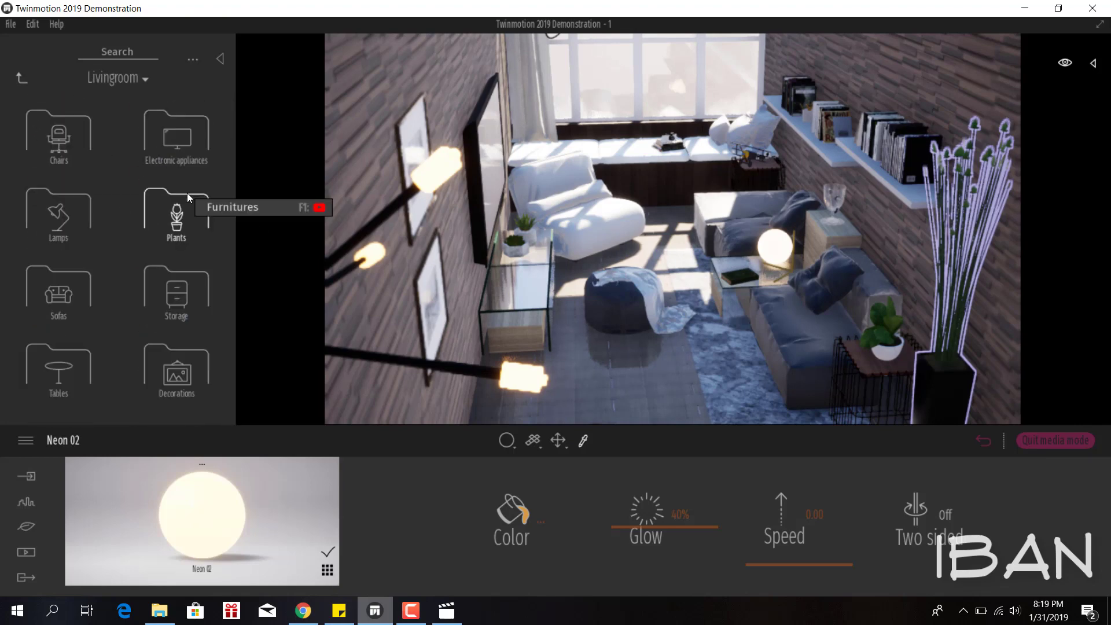
{"action": "left_click", "coordinate": [186, 148]}
{"action": "scroll", "coordinate": [165, 302], "scroll_direction": "down", "scroll_amount": 3}
{"action": "scroll", "coordinate": [164, 301], "scroll_direction": "down", "scroll_amount": 2}
{"action": "scroll", "coordinate": [165, 301], "scroll_direction": "up", "scroll_amount": 2}
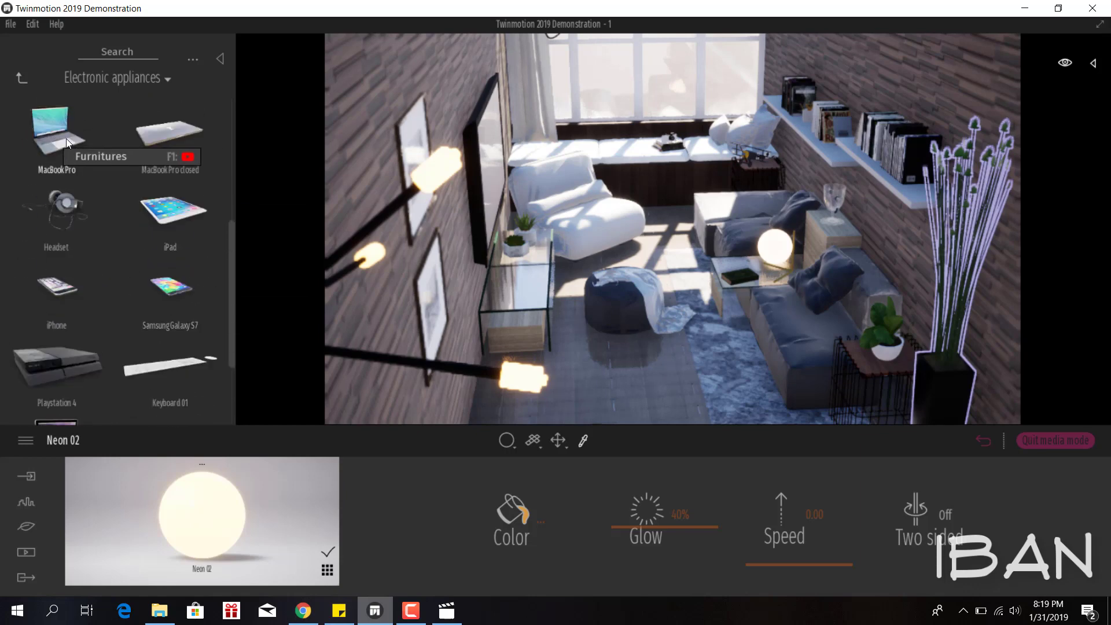
Step: Rotate the MacBook Pro on the ottoman -60° to face the room
{"action": "left_click", "coordinate": [731, 200]}
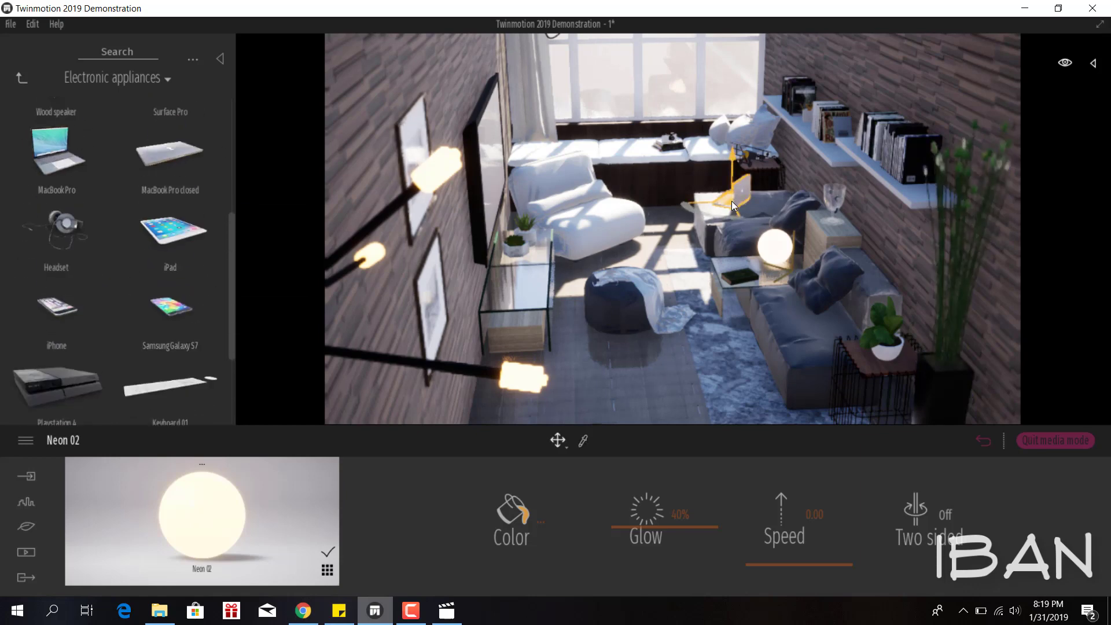
{"action": "left_click_drag", "start_coordinate": [731, 218], "coordinate": [794, 169]}
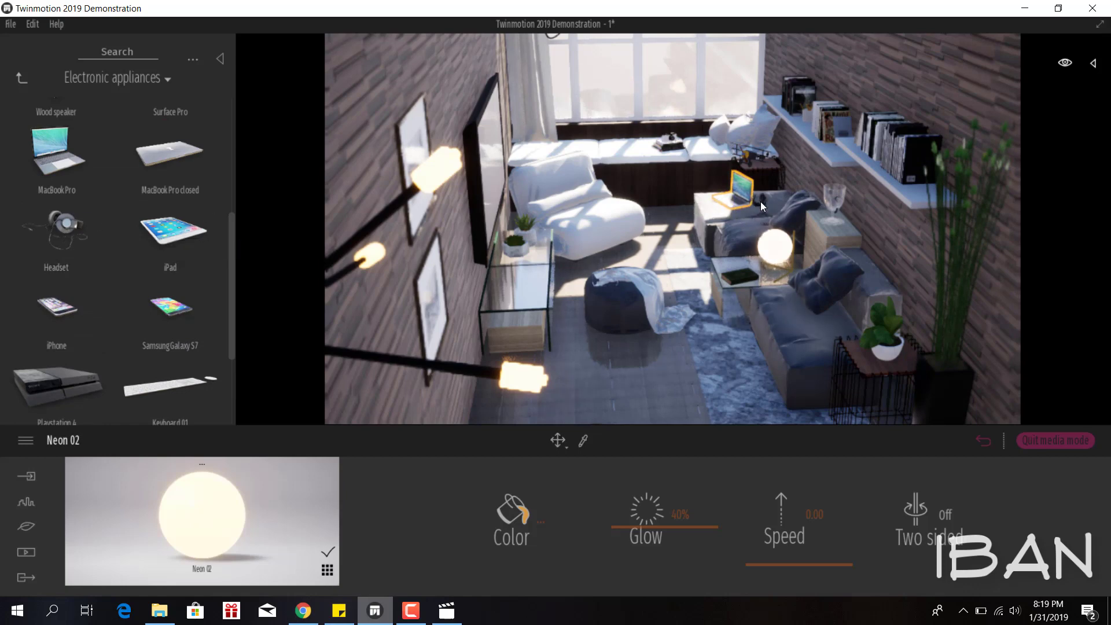
{"action": "left_click", "coordinate": [753, 231]}
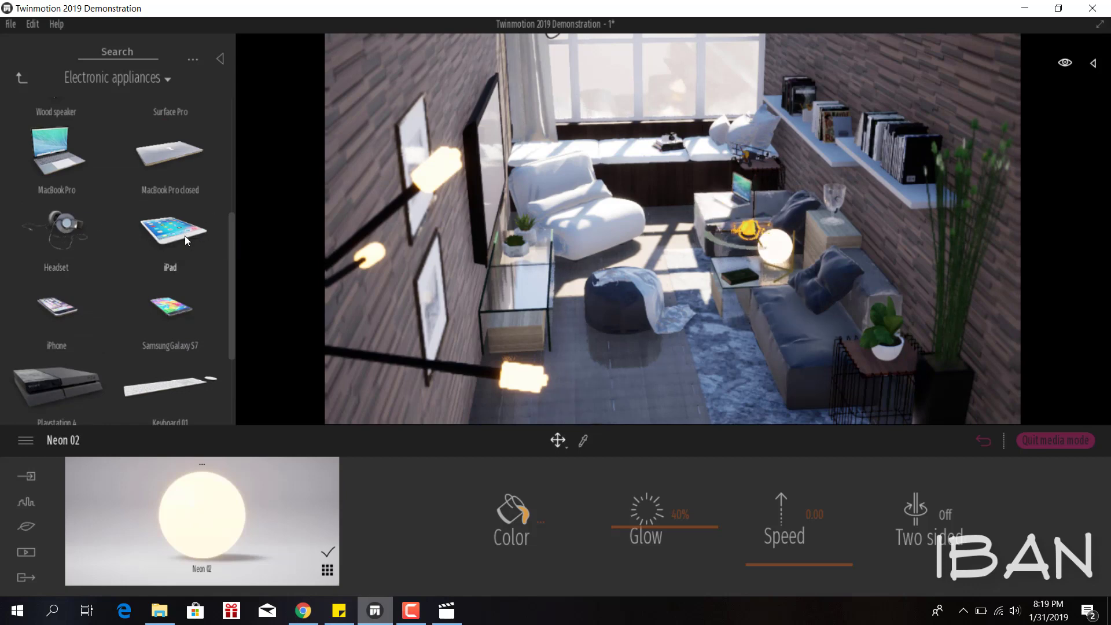
{"action": "left_click", "coordinate": [753, 207]}
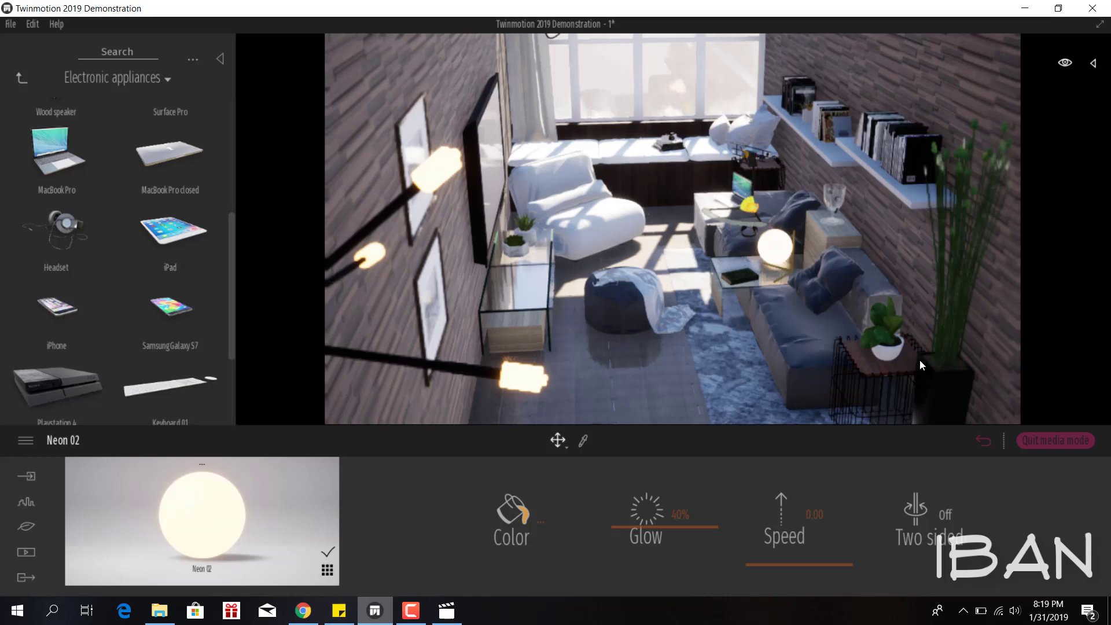
Step: Lower the object's default material reflection to 45%
{"action": "left_click", "coordinate": [584, 444]}
{"action": "left_click", "coordinate": [841, 144]}
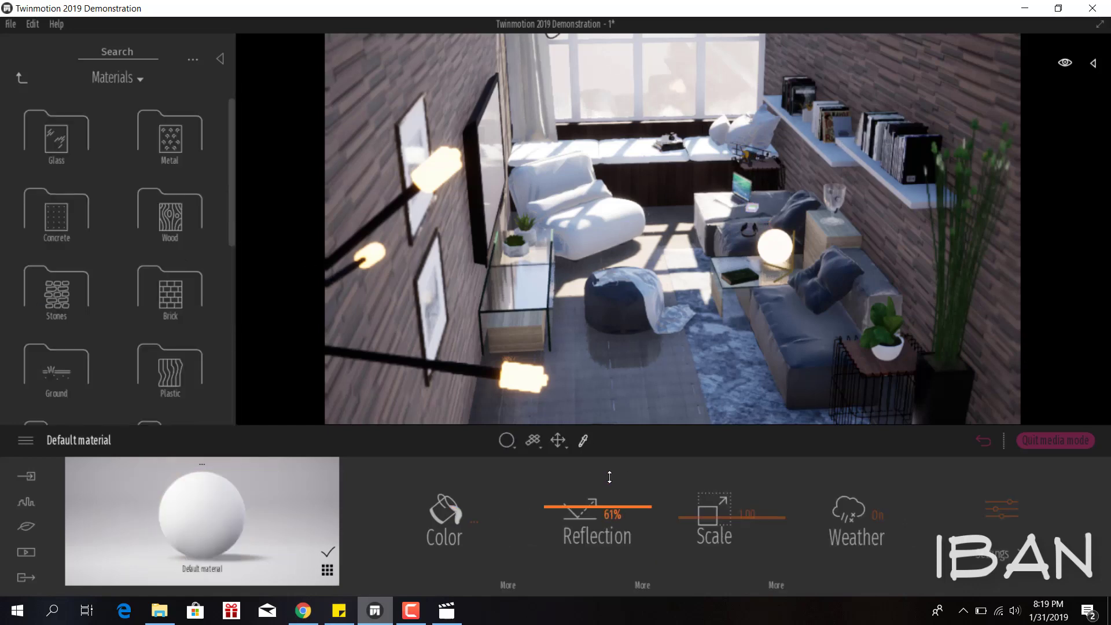
{"action": "left_click_drag", "start_coordinate": [597, 522], "coordinate": [596, 523]}
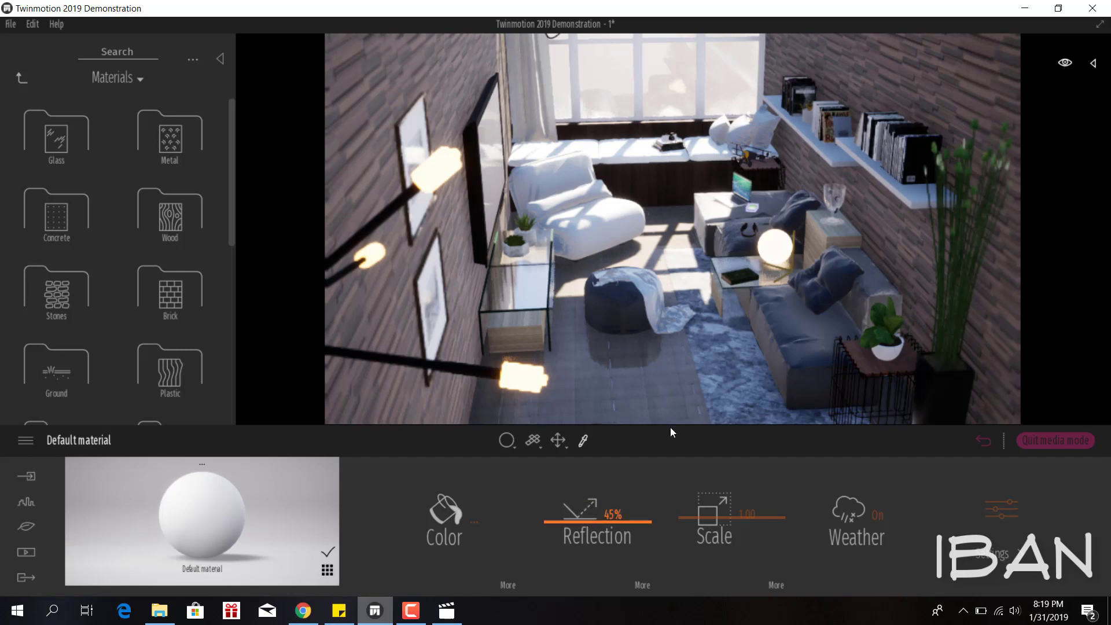
Step: Raise the sampled 2sided material's reflection to about 31%, then save the project
{"action": "left_click", "coordinate": [540, 100]}
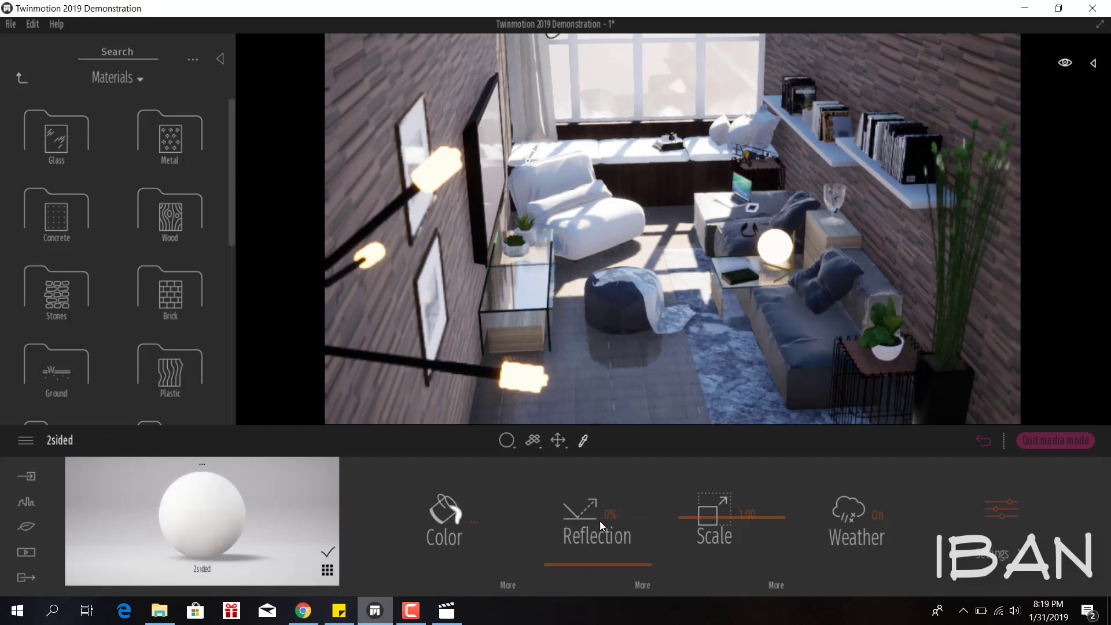
{"action": "left_click_drag", "start_coordinate": [608, 520], "coordinate": [606, 461]}
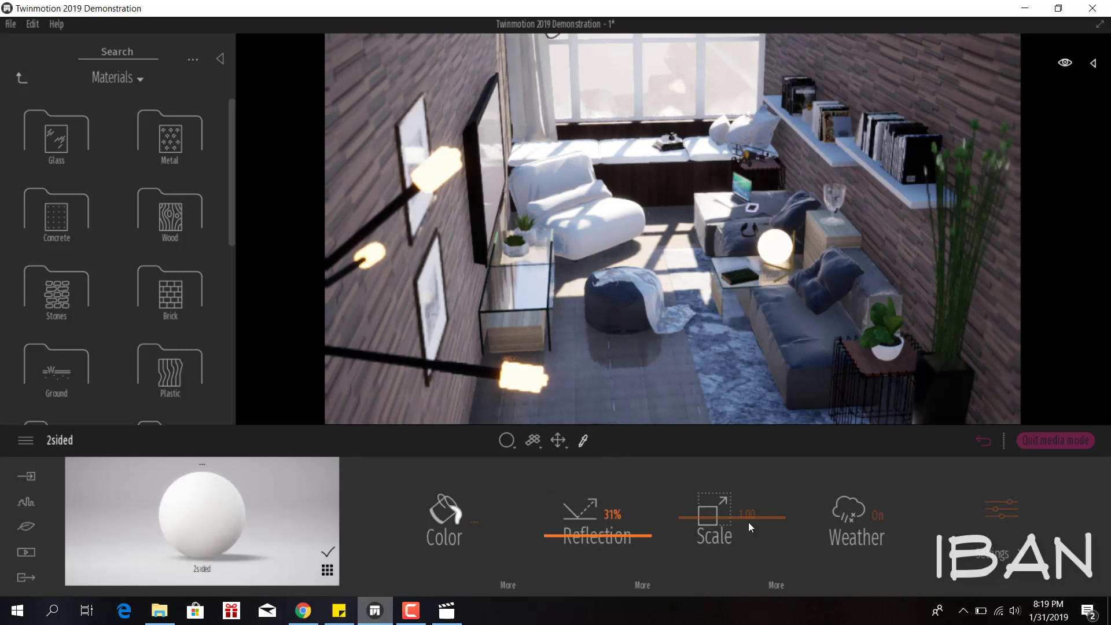
{"action": "left_click", "coordinate": [1002, 510]}
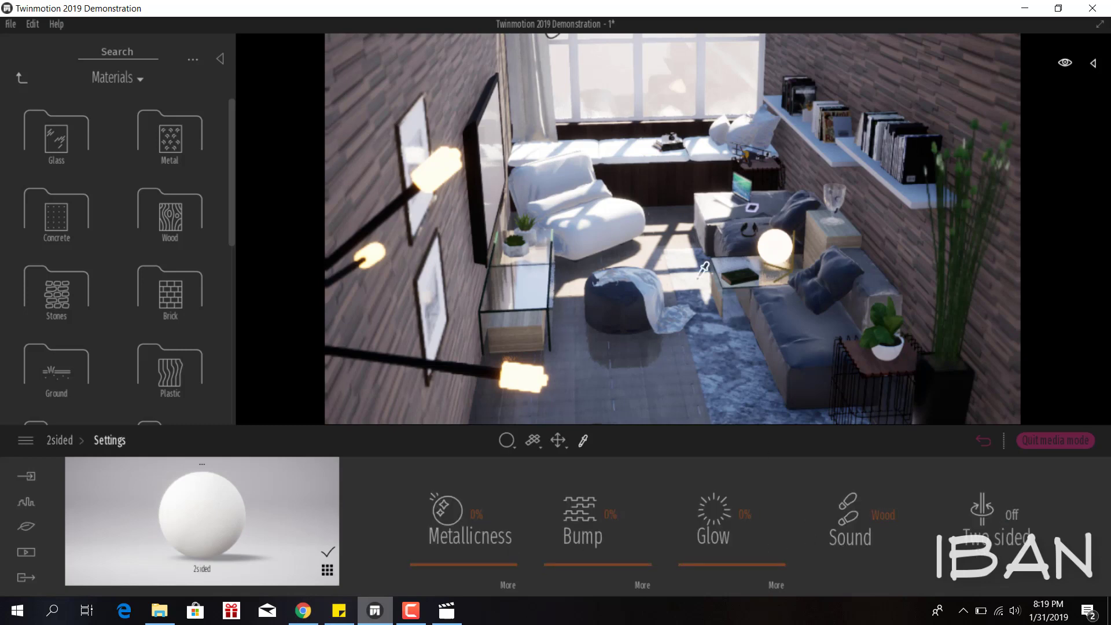
{"action": "left_click", "coordinate": [11, 23]}
{"action": "left_click", "coordinate": [21, 119]}
Step: Start exporting the saved Image 01 view from Media > Export
{"action": "left_click", "coordinate": [25, 553]}
{"action": "left_click", "coordinate": [25, 578]}
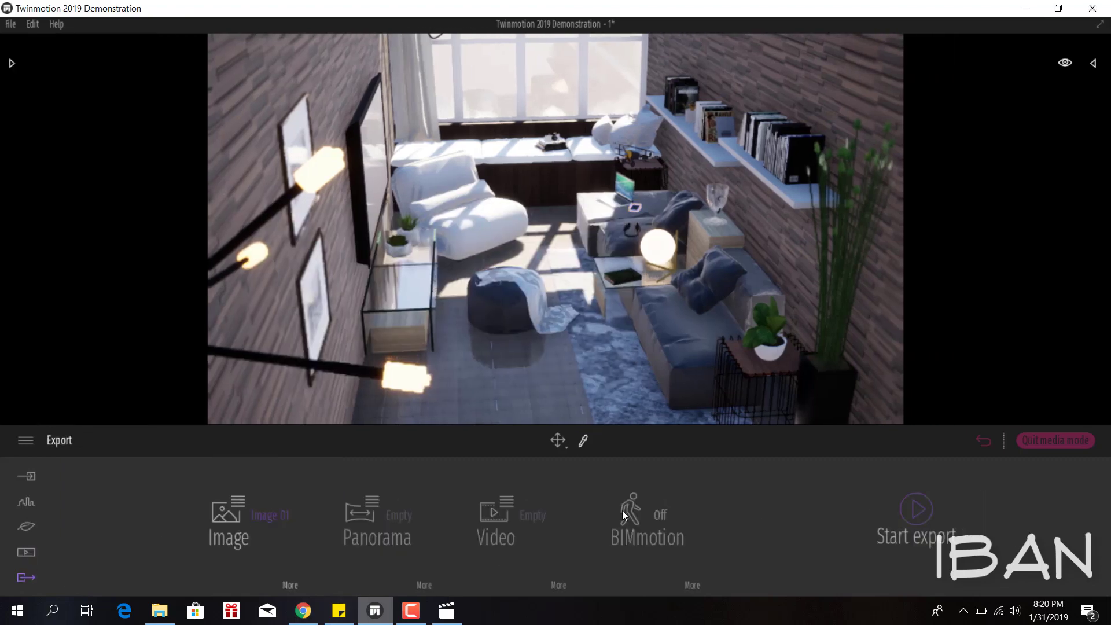
{"action": "left_click", "coordinate": [229, 527]}
{"action": "left_click", "coordinate": [681, 550]}
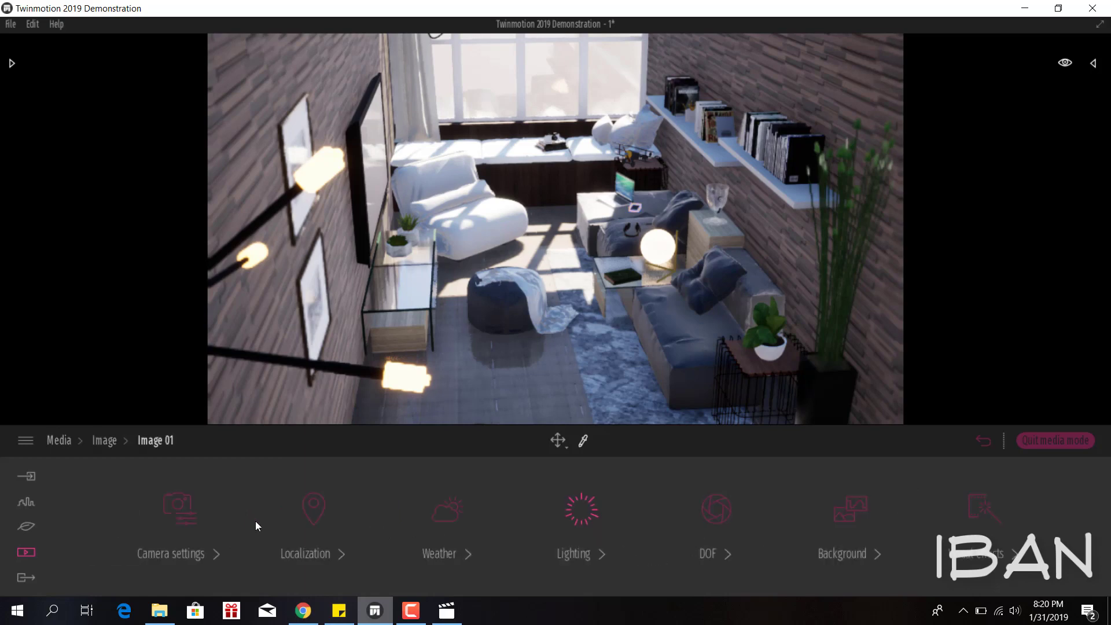
{"action": "left_click", "coordinate": [178, 522]}
{"action": "left_click", "coordinate": [333, 518]}
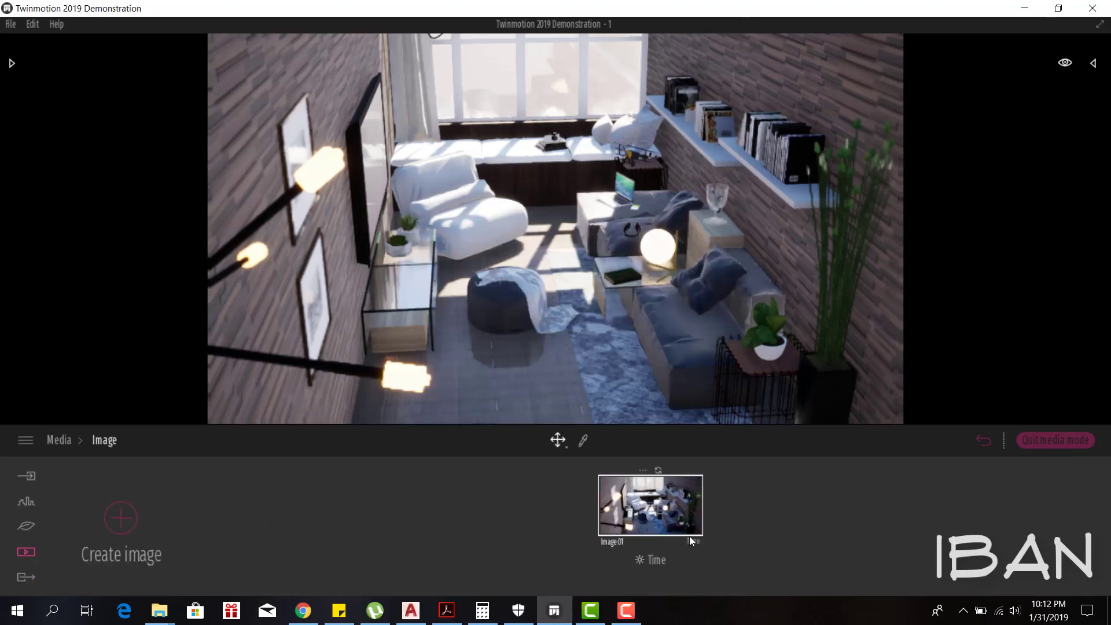
Step: Extend the shadow range in Image 01's lighting settings
{"action": "left_click", "coordinate": [690, 534]}
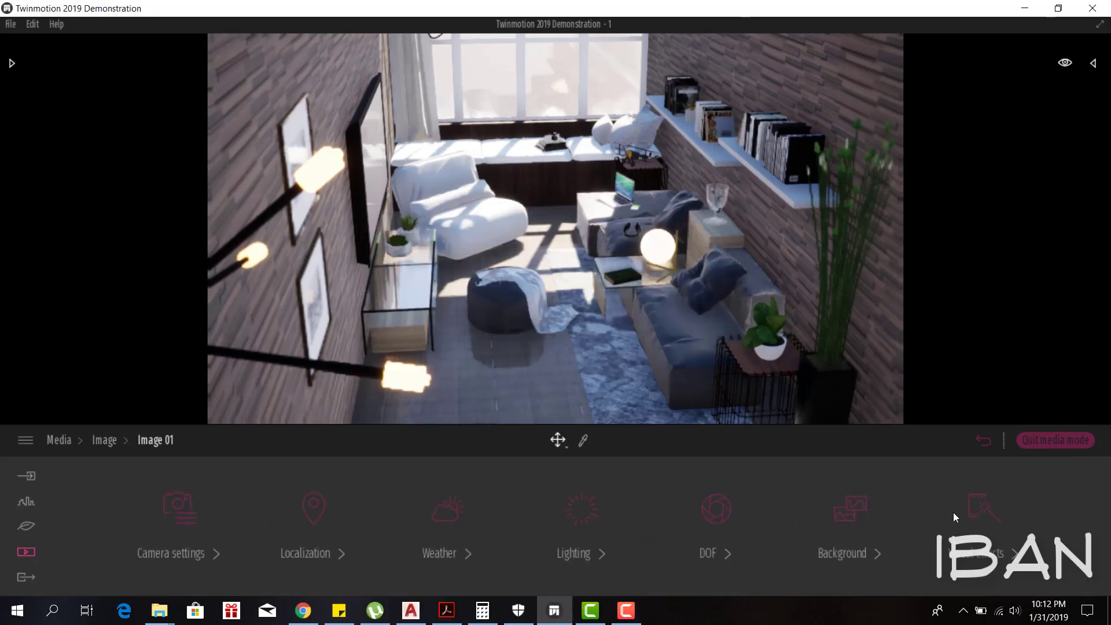
{"action": "left_click", "coordinate": [559, 512]}
{"action": "mouse_move", "coordinate": [848, 554]}
{"action": "left_mouse_down"}
{"action": "mouse_move", "coordinate": [839, 454]}
{"action": "mouse_move", "coordinate": [828, 591]}
{"action": "mouse_move", "coordinate": [832, 549]}
{"action": "mouse_move", "coordinate": [832, 570]}
{"action": "left_mouse_up"}
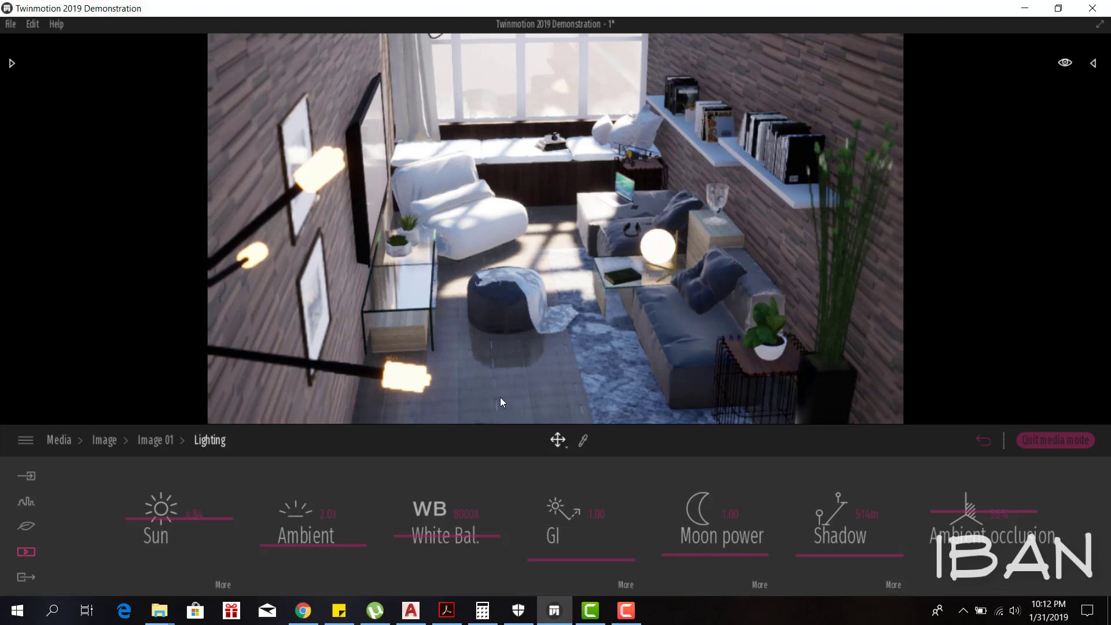
{"action": "scroll", "coordinate": [516, 420], "scroll_direction": "up", "scroll_amount": 5}
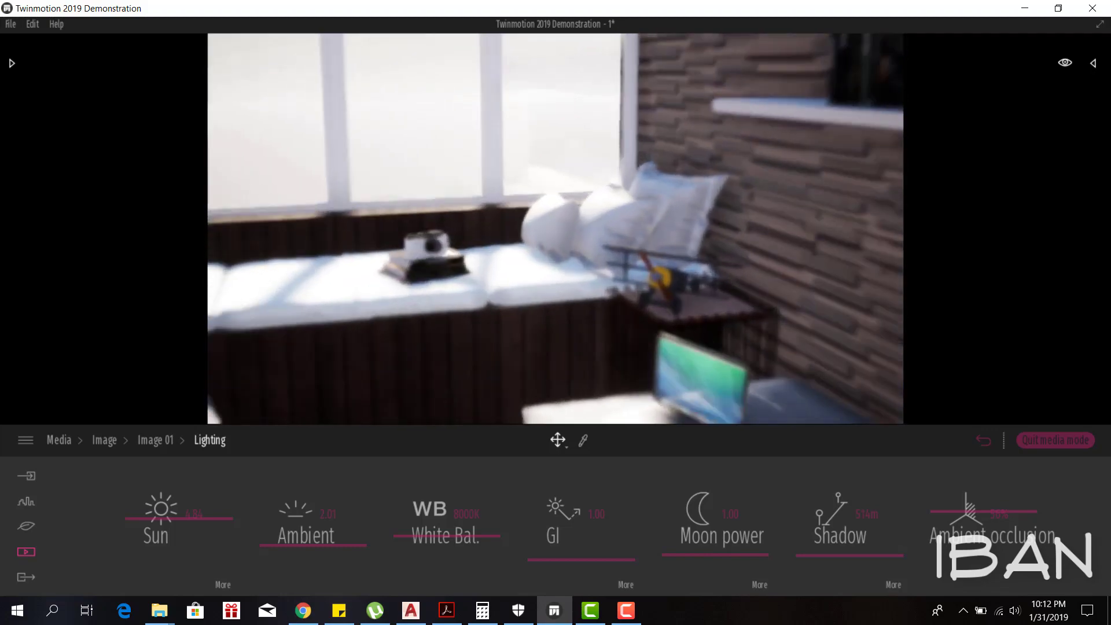
Step: Make the window-seat camera's material black, then sample the toy airplane's material
{"action": "left_click", "coordinate": [26, 476]}
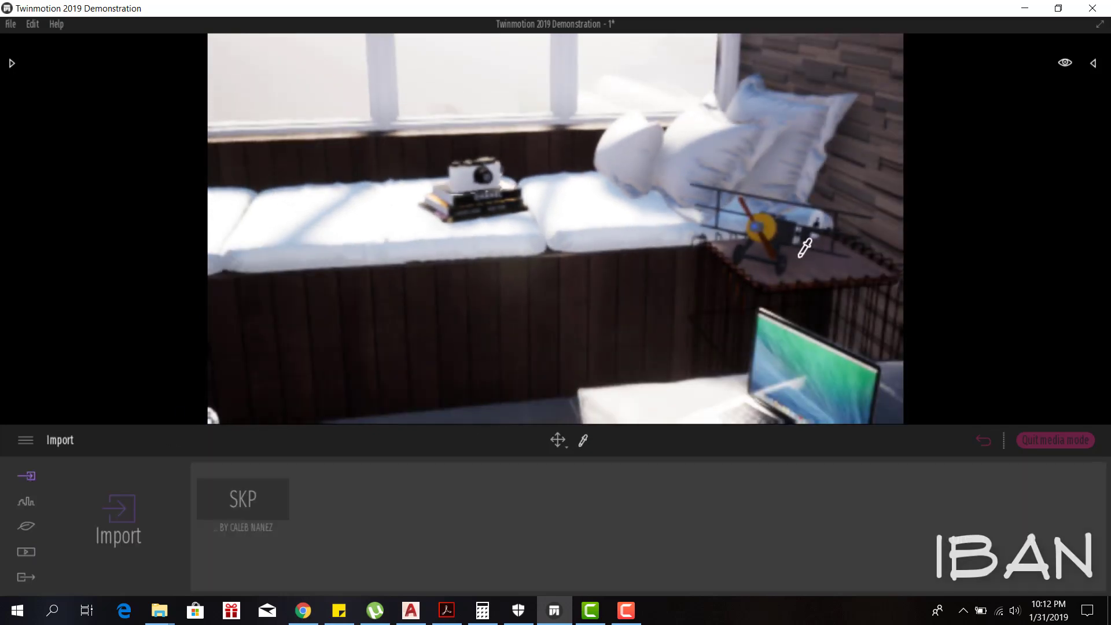
{"action": "scroll", "coordinate": [558, 153], "scroll_direction": "up", "scroll_amount": 3}
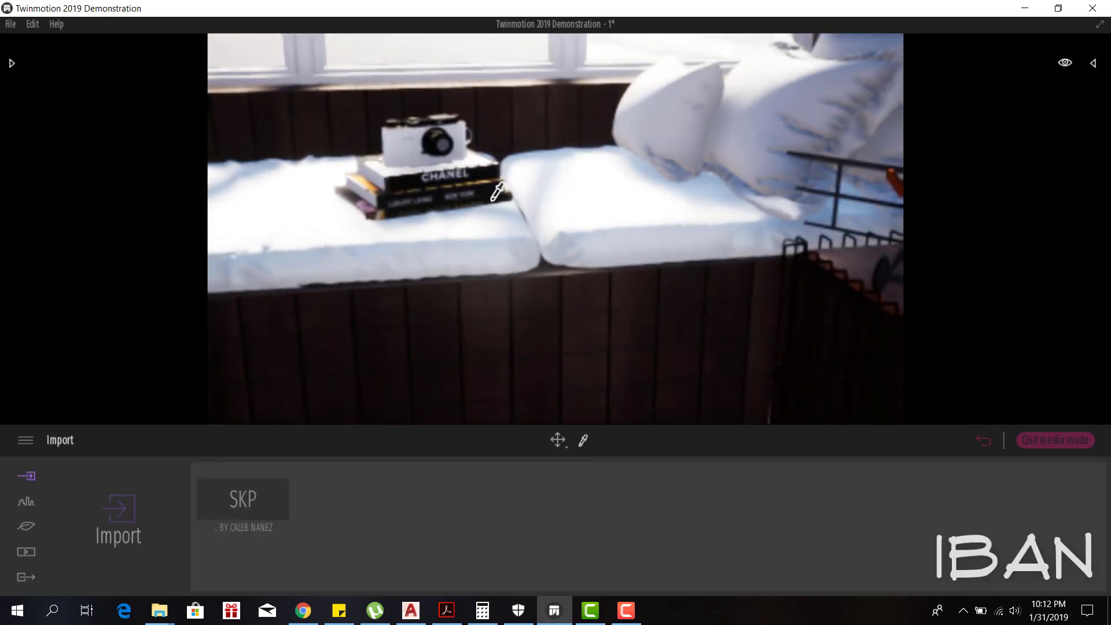
{"action": "left_click", "coordinate": [424, 154]}
{"action": "left_click", "coordinate": [445, 515]}
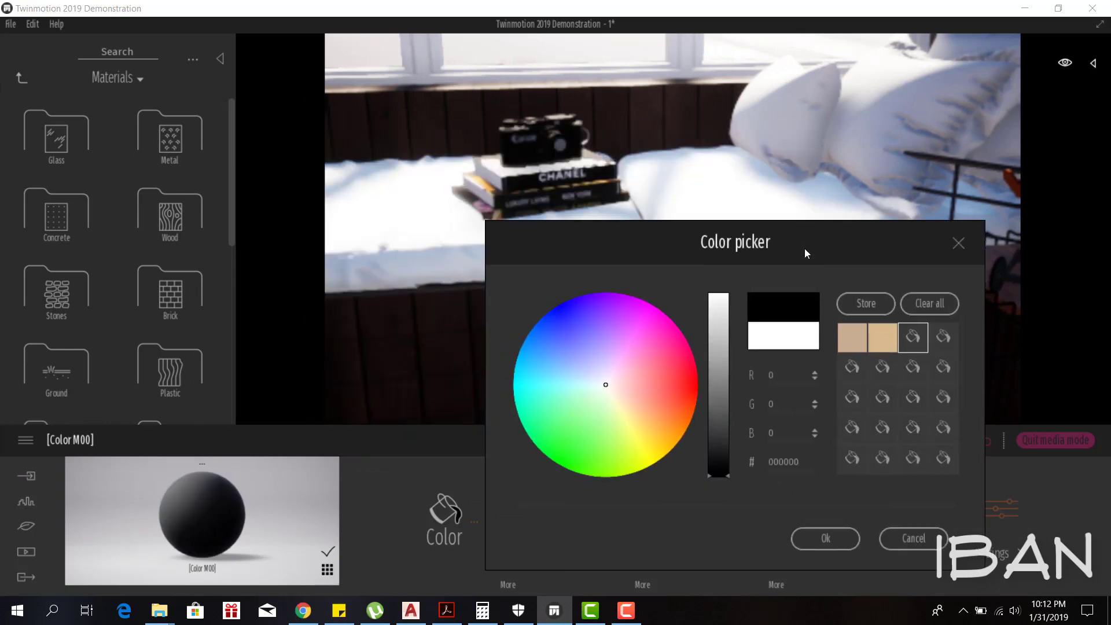
{"action": "left_click", "coordinate": [826, 539]}
{"action": "left_click", "coordinate": [625, 252]}
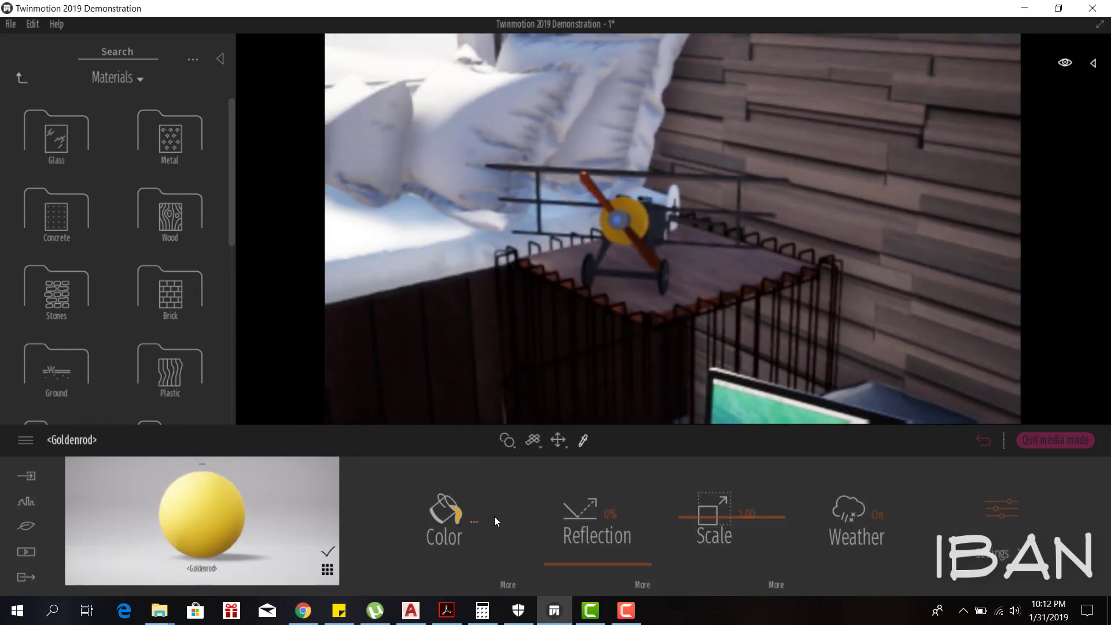
{"action": "left_click", "coordinate": [494, 521]}
{"action": "left_click", "coordinate": [536, 349]}
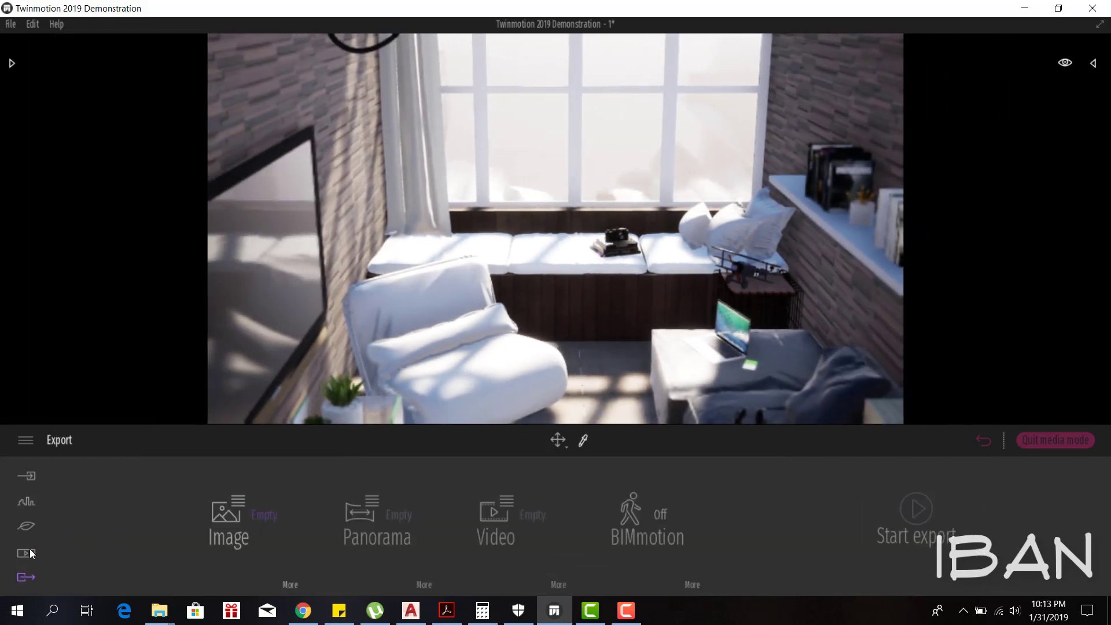
Step: Set Image 01's time of day to 16:55 and export it as a PNG
{"action": "left_click", "coordinate": [668, 511]}
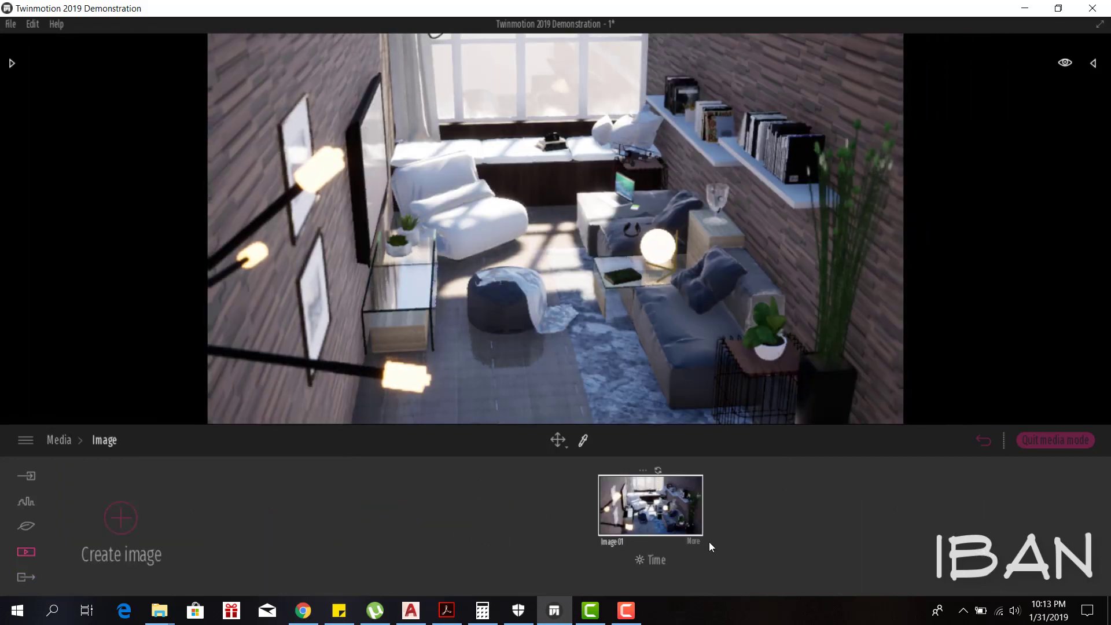
{"action": "left_click", "coordinate": [651, 559]}
{"action": "mouse_move", "coordinate": [636, 453]}
{"action": "left_mouse_down"}
{"action": "mouse_move", "coordinate": [650, 487]}
{"action": "mouse_move", "coordinate": [650, 452]}
{"action": "left_mouse_up"}
{"action": "left_click", "coordinate": [26, 577]}
{"action": "left_click", "coordinate": [916, 509]}
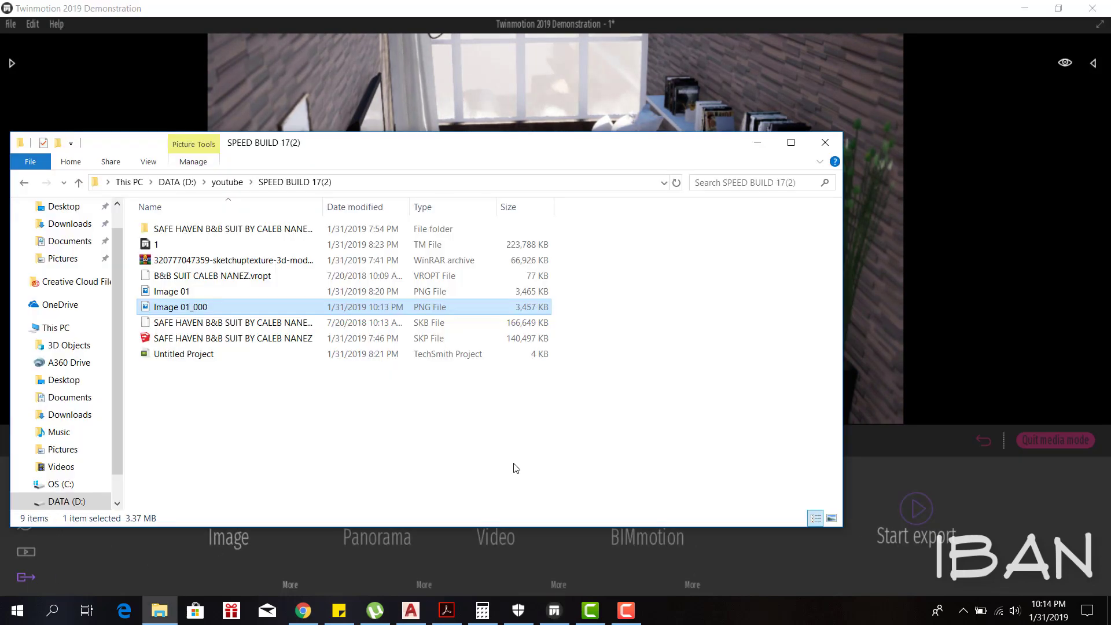
Step: Open Image 01_000.png with Adobe Photoshop CC 2019 from the Open with app list
{"action": "key", "text": "Return"}
{"action": "scroll", "coordinate": [526, 363], "scroll_direction": "down", "scroll_amount": 3}
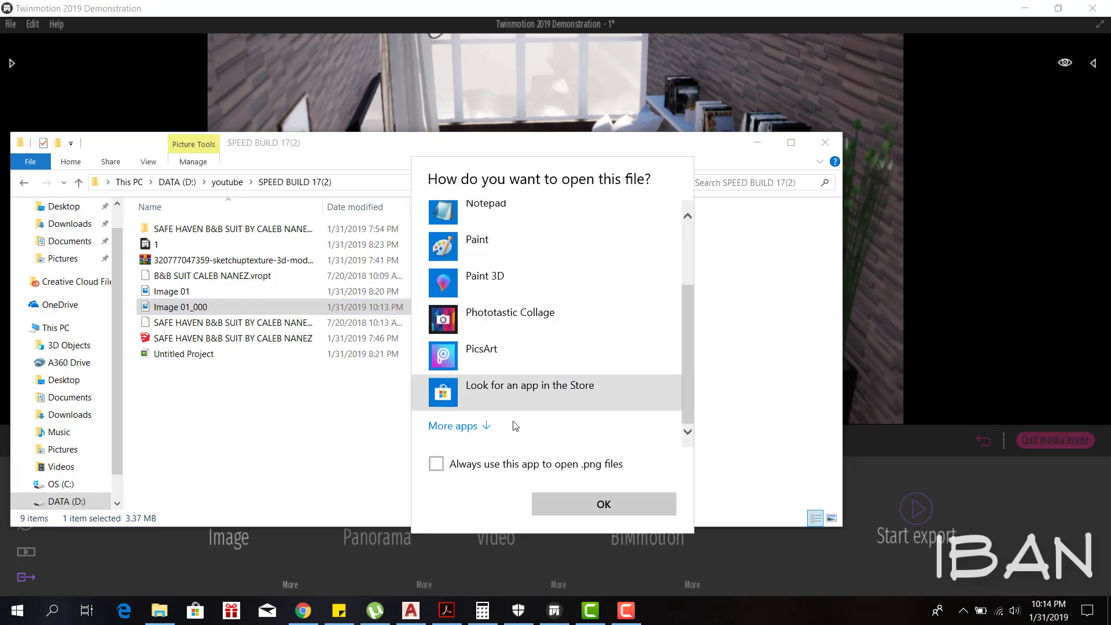
{"action": "left_click", "coordinate": [454, 424]}
{"action": "scroll", "coordinate": [501, 369], "scroll_direction": "down", "scroll_amount": 2}
{"action": "left_click", "coordinate": [501, 369]}
{"action": "left_click", "coordinate": [604, 504]}
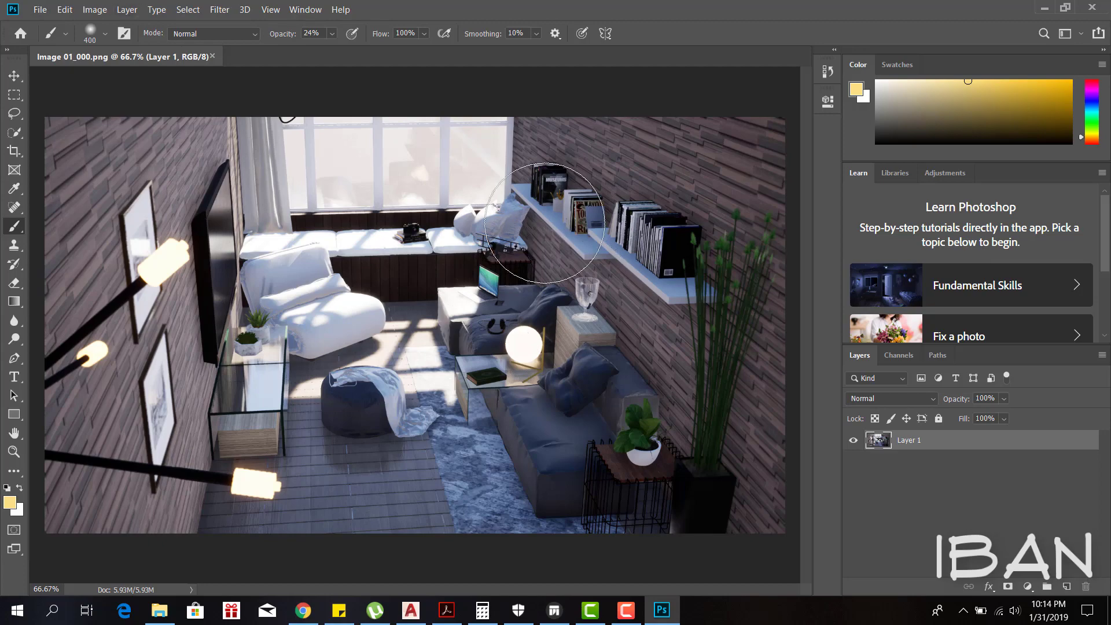
Step: Apply Camera Raw: Auto tone, contrast +36, temperature +8, lifted highlights, added clarity
{"action": "left_click", "coordinate": [162, 10]}
{"action": "left_click", "coordinate": [269, 88]}
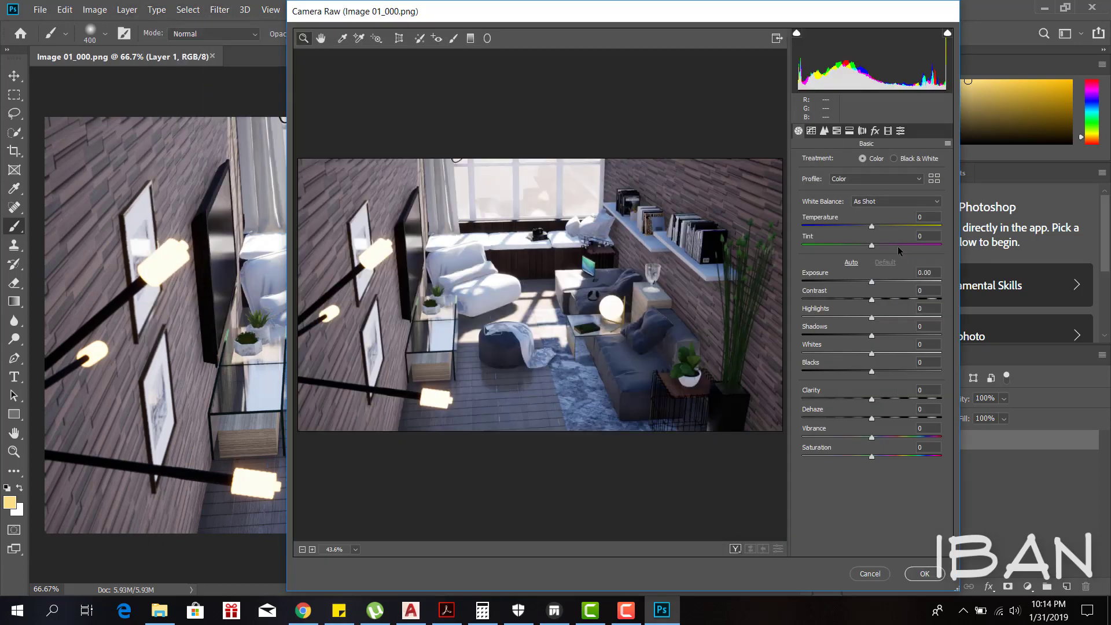
{"action": "left_click", "coordinate": [849, 263]}
{"action": "left_click_drag", "start_coordinate": [858, 299], "coordinate": [897, 301]}
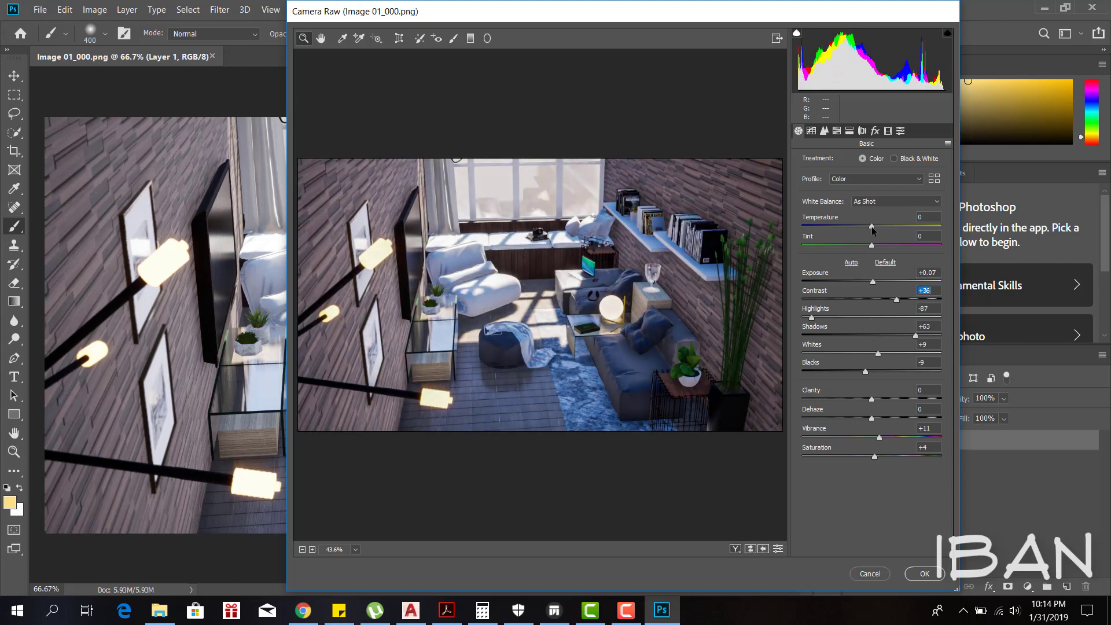
{"action": "left_click_drag", "start_coordinate": [872, 227], "coordinate": [877, 226]}
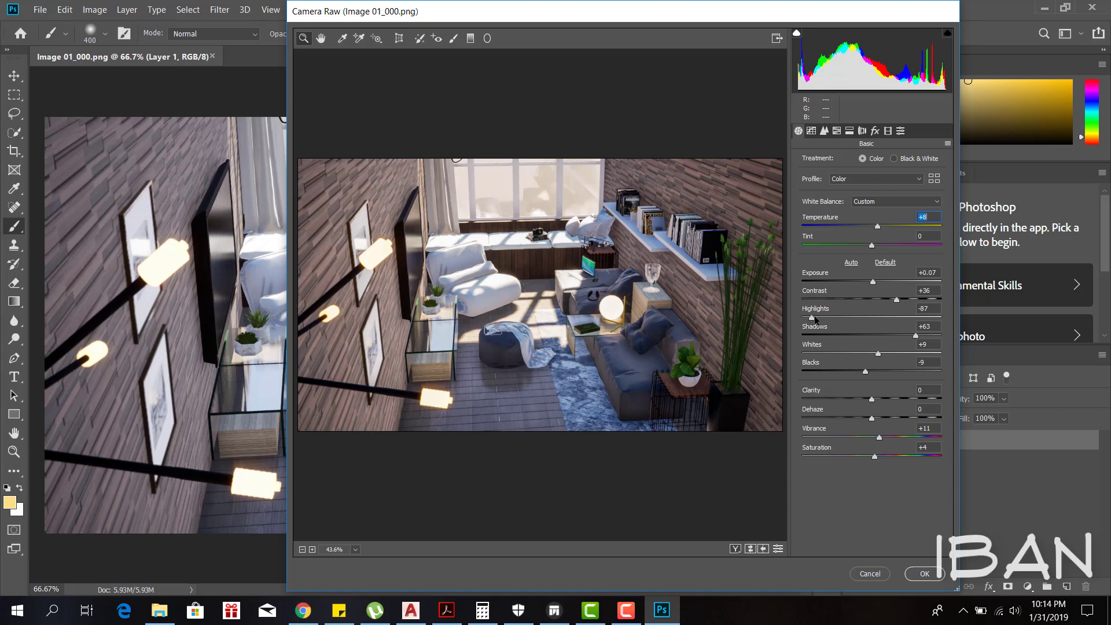
{"action": "left_click_drag", "start_coordinate": [812, 318], "coordinate": [880, 318]}
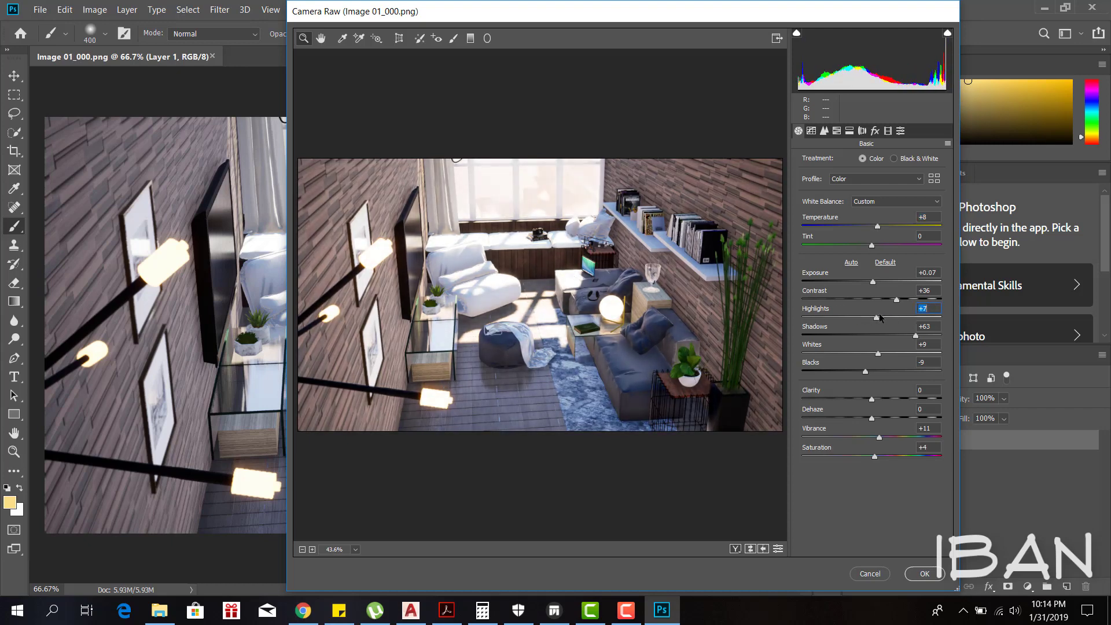
{"action": "mouse_move", "coordinate": [872, 399]}
{"action": "left_mouse_down"}
{"action": "mouse_move", "coordinate": [892, 399]}
{"action": "mouse_move", "coordinate": [877, 403]}
{"action": "left_mouse_up"}
{"action": "left_click", "coordinate": [925, 573]}
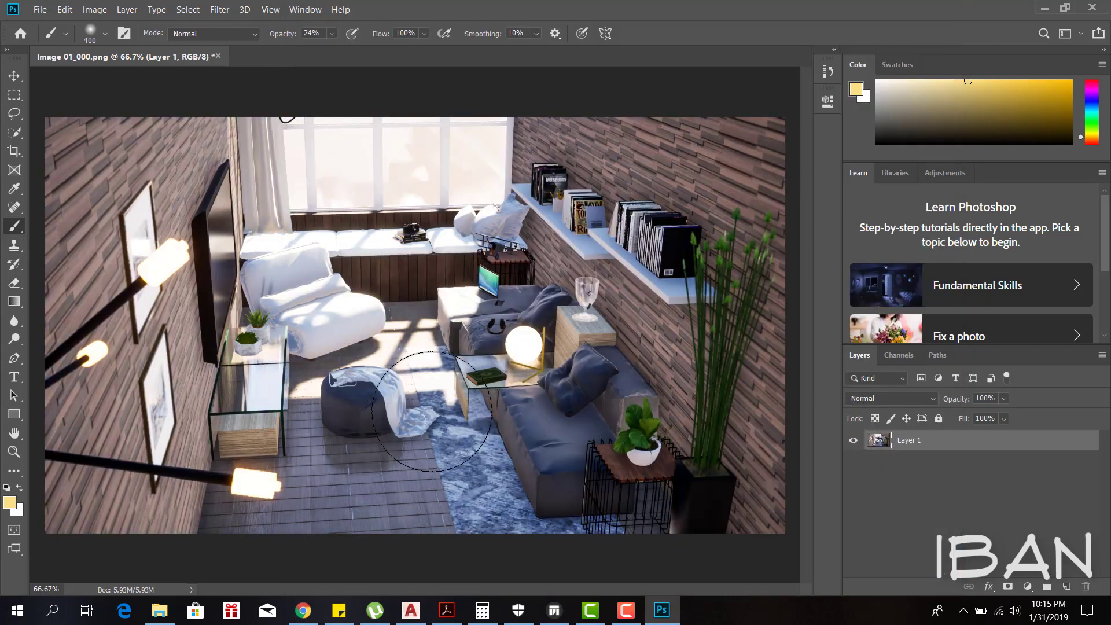
Step: Switch through the Blur, Polygonal Lasso and Quick Selection tools
{"action": "right_click", "coordinate": [14, 320]}
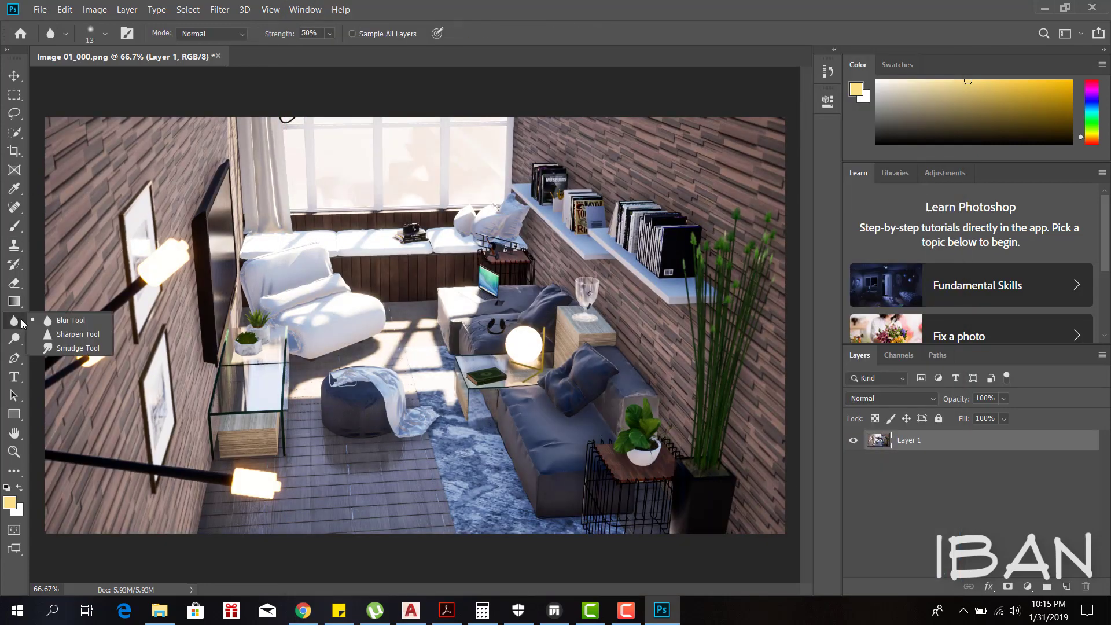
{"action": "left_click", "coordinate": [63, 318]}
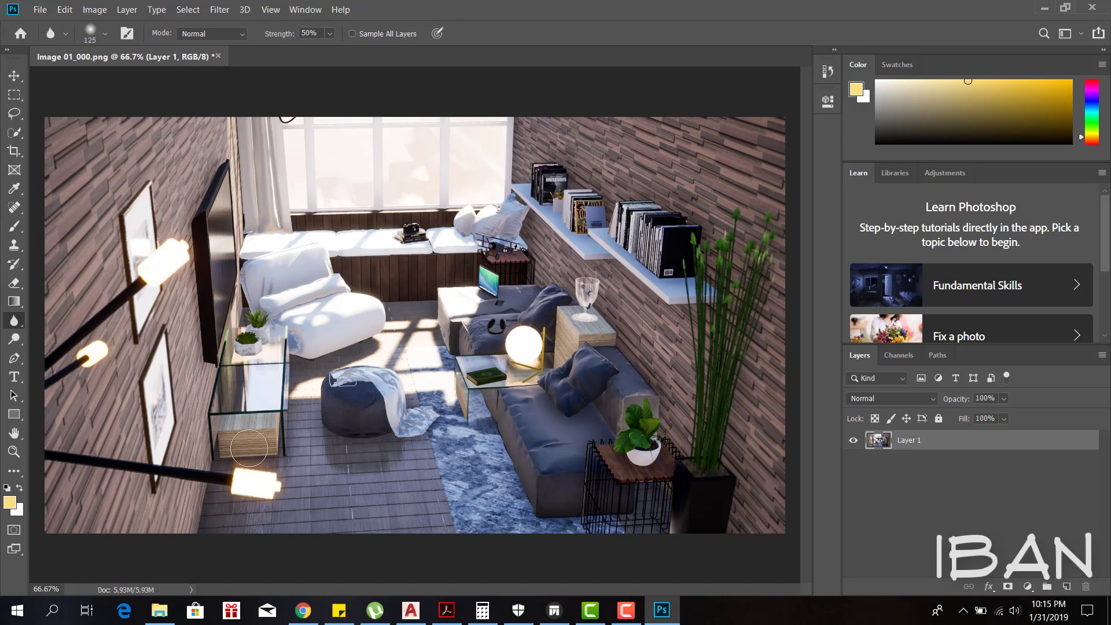
{"action": "left_click", "coordinate": [15, 113]}
{"action": "right_click", "coordinate": [14, 113]}
{"action": "left_click", "coordinate": [58, 127]}
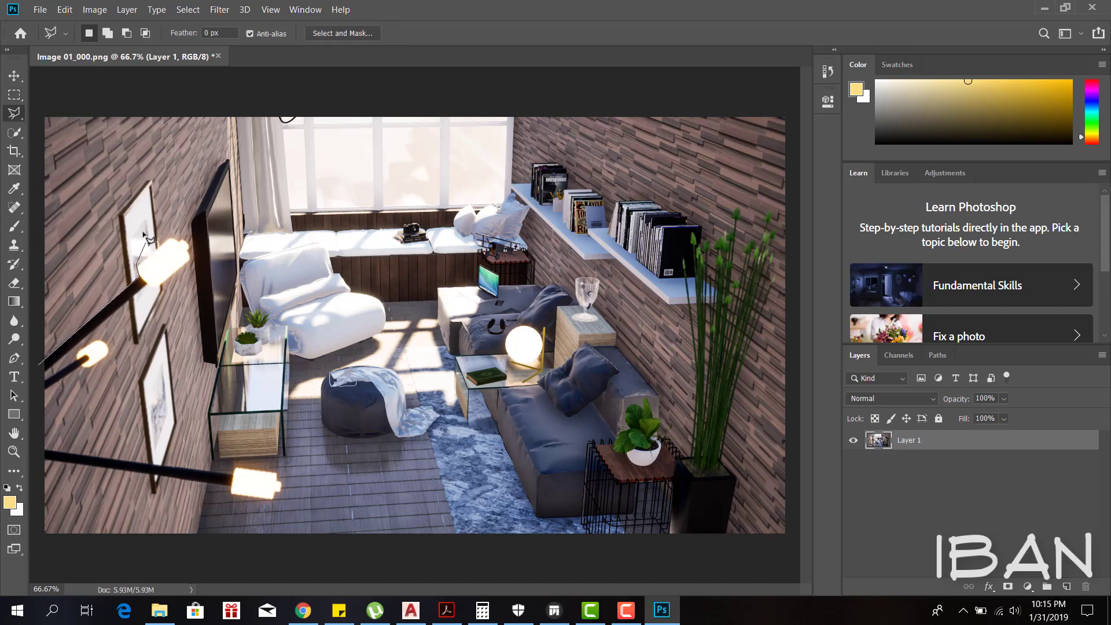
{"action": "left_click", "coordinate": [14, 132]}
{"action": "left_click", "coordinate": [58, 132]}
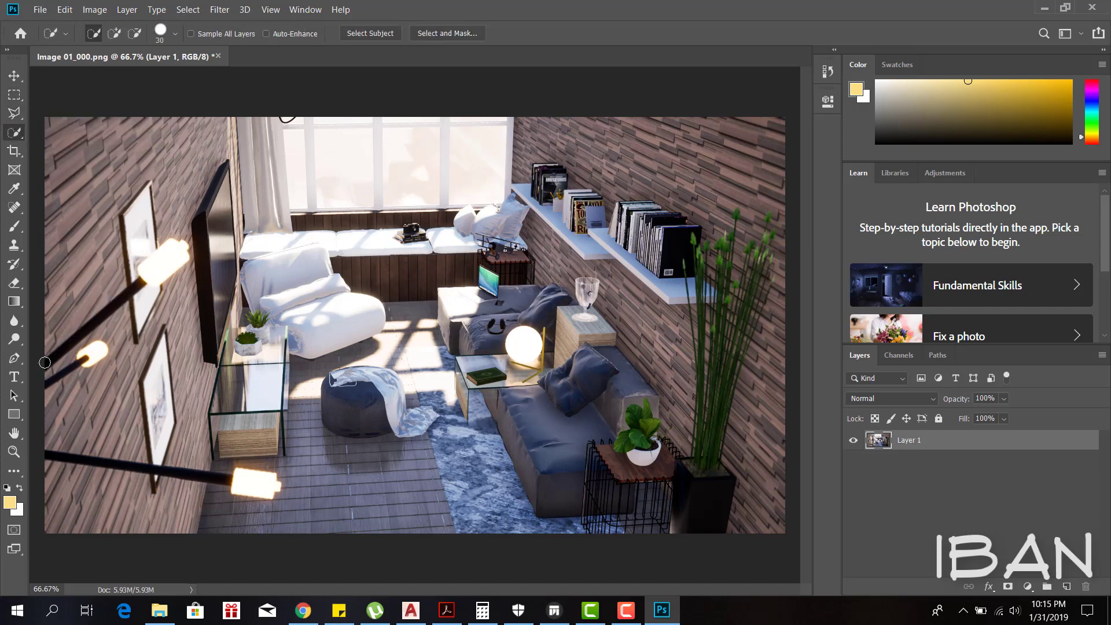
Step: Quick-select then drop the upper-left lamp, and start a Polygonal Lasso outline of the lower pole
{"action": "left_click_drag", "start_coordinate": [45, 363], "coordinate": [116, 223]}
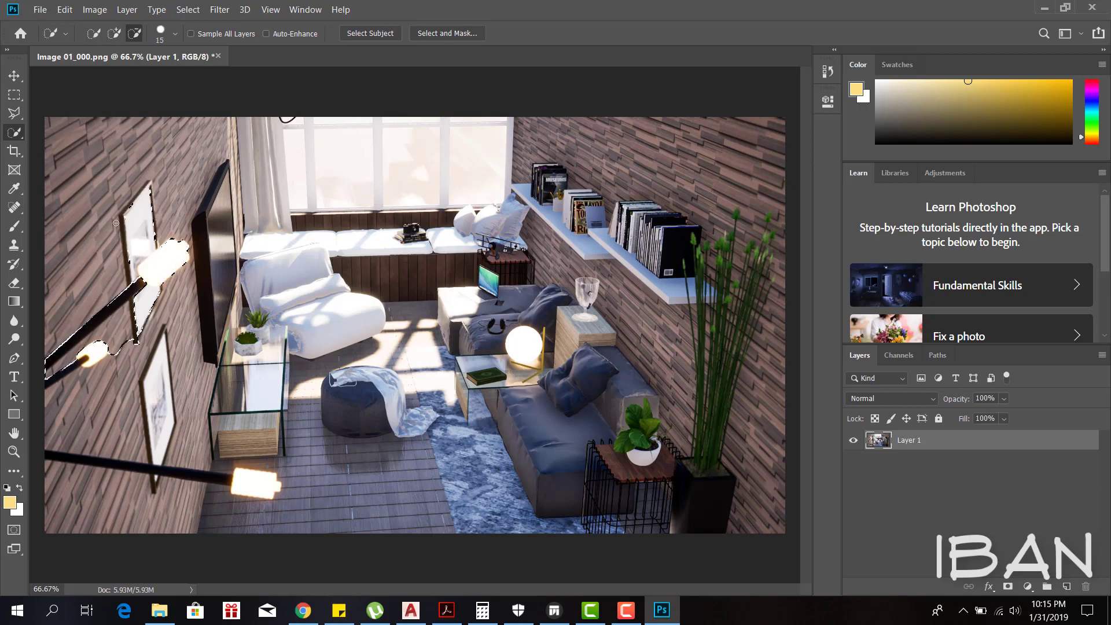
{"action": "left_click_drag", "start_coordinate": [142, 272], "coordinate": [125, 312], "text": "alt"}
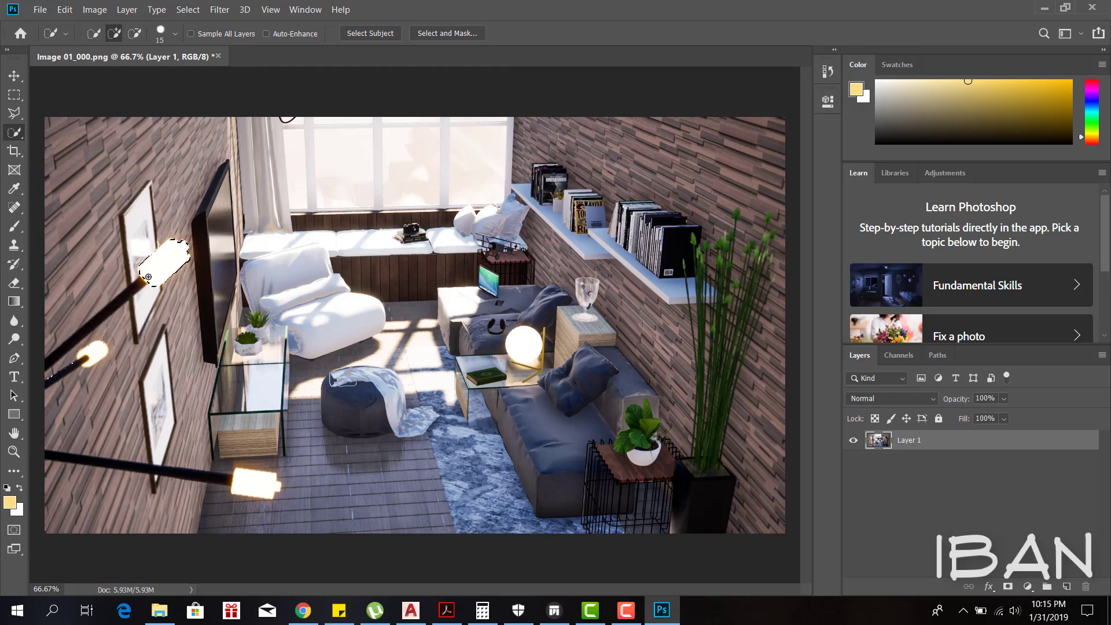
{"action": "key", "text": "ctrl+d"}
{"action": "left_click", "coordinate": [21, 119]}
{"action": "left_click", "coordinate": [38, 364]}
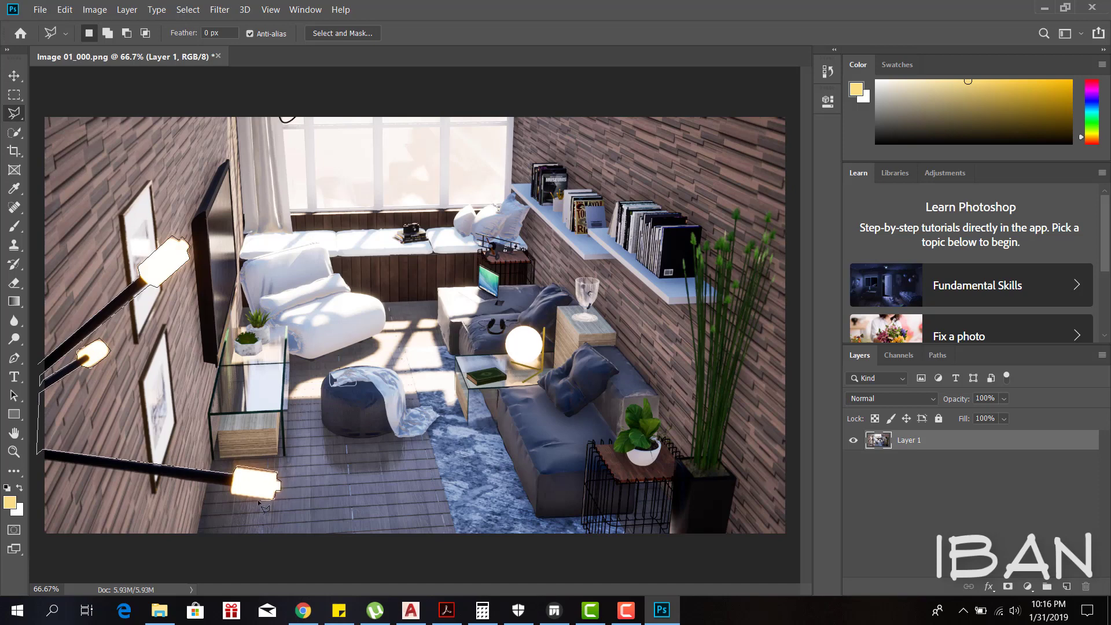
Step: Close the lamp outline and blur the lamp arms inside it with an enlarged brush
{"action": "left_click", "coordinate": [237, 493]}
{"action": "left_click", "coordinate": [34, 457]}
{"action": "left_click", "coordinate": [38, 362]}
{"action": "left_click", "coordinate": [14, 320]}
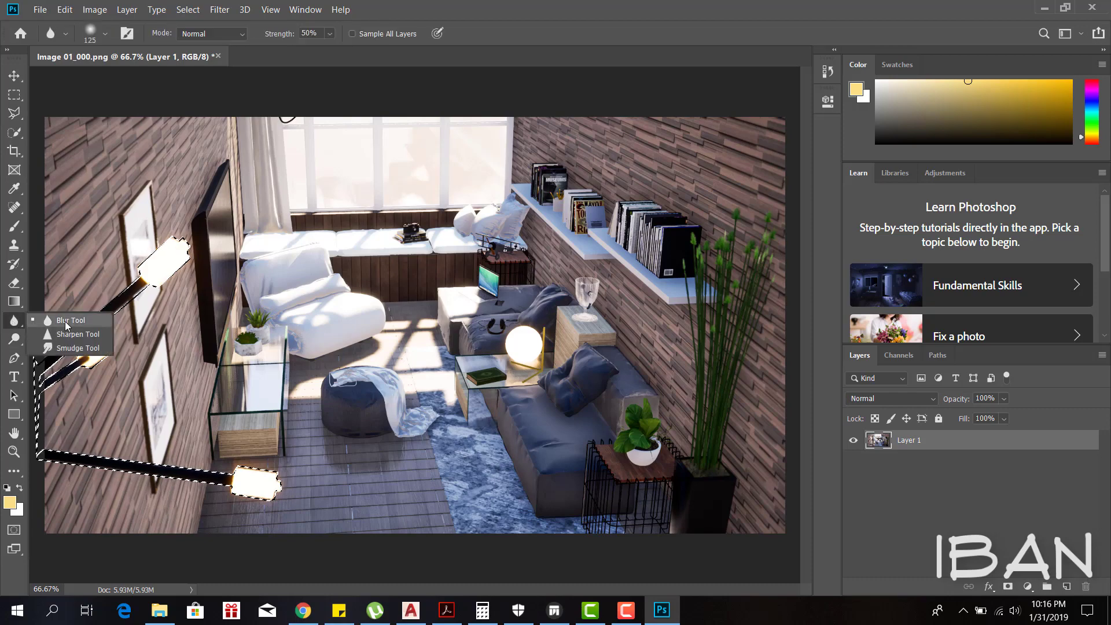
{"action": "left_click", "coordinate": [66, 320]}
{"action": "key", "text": "bracketright"}
{"action": "key", "text": "bracketright"}
{"action": "key", "text": "bracketright"}
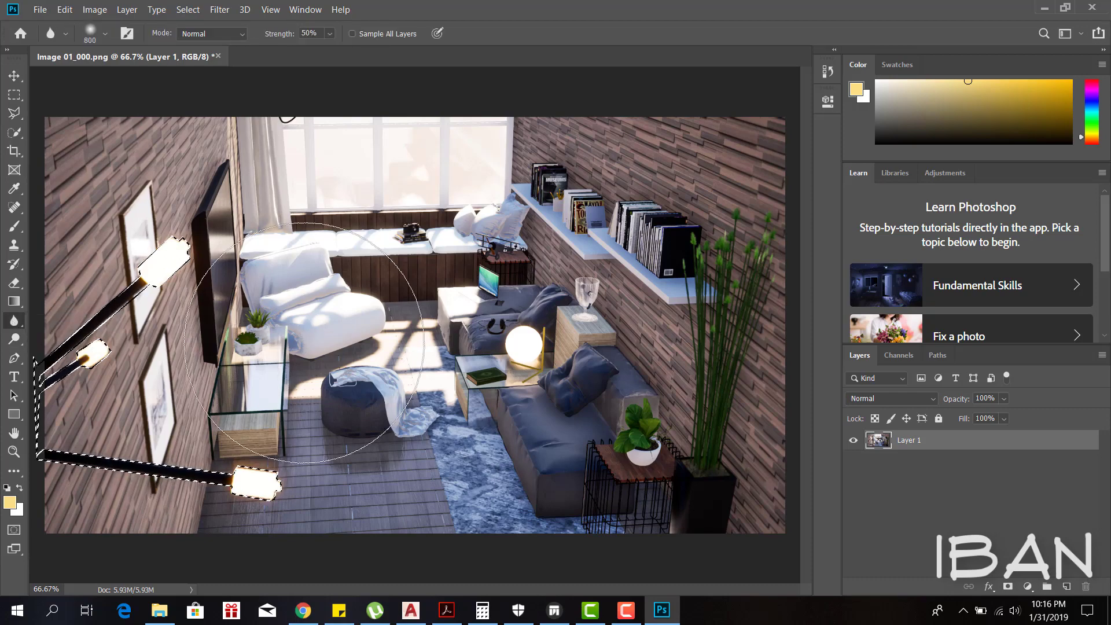
{"action": "left_click_drag", "start_coordinate": [162, 255], "coordinate": [255, 480]}
{"action": "key", "text": "ctrl+d"}
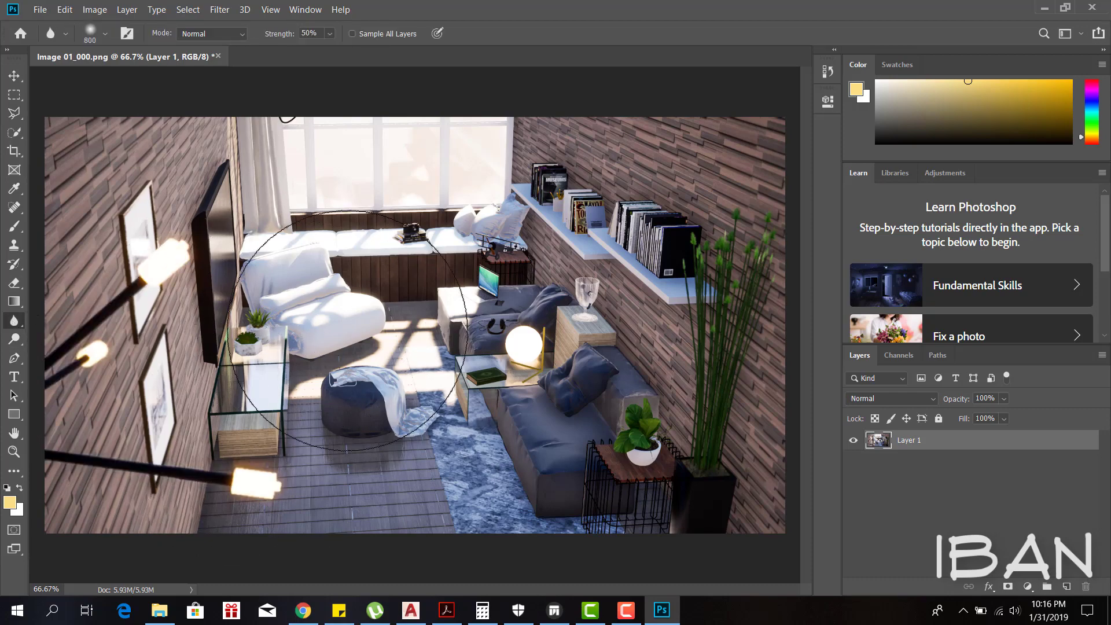
Step: Lighten the floor below and around the pouf with the Dodge tool
{"action": "left_click", "coordinate": [14, 339]}
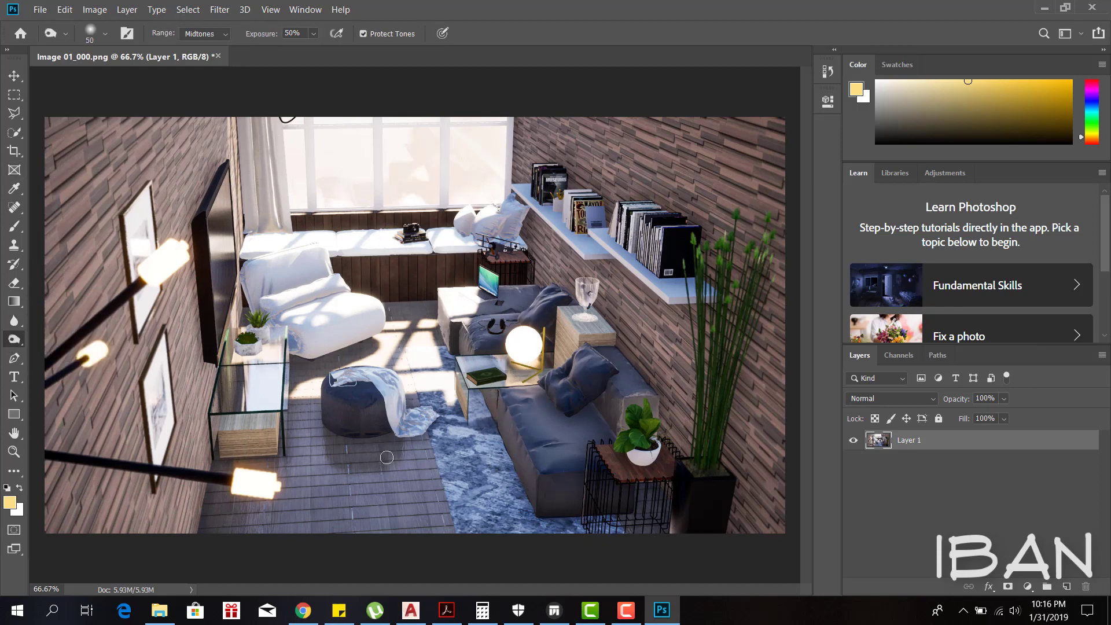
{"action": "left_click_drag", "start_coordinate": [338, 447], "coordinate": [391, 442]}
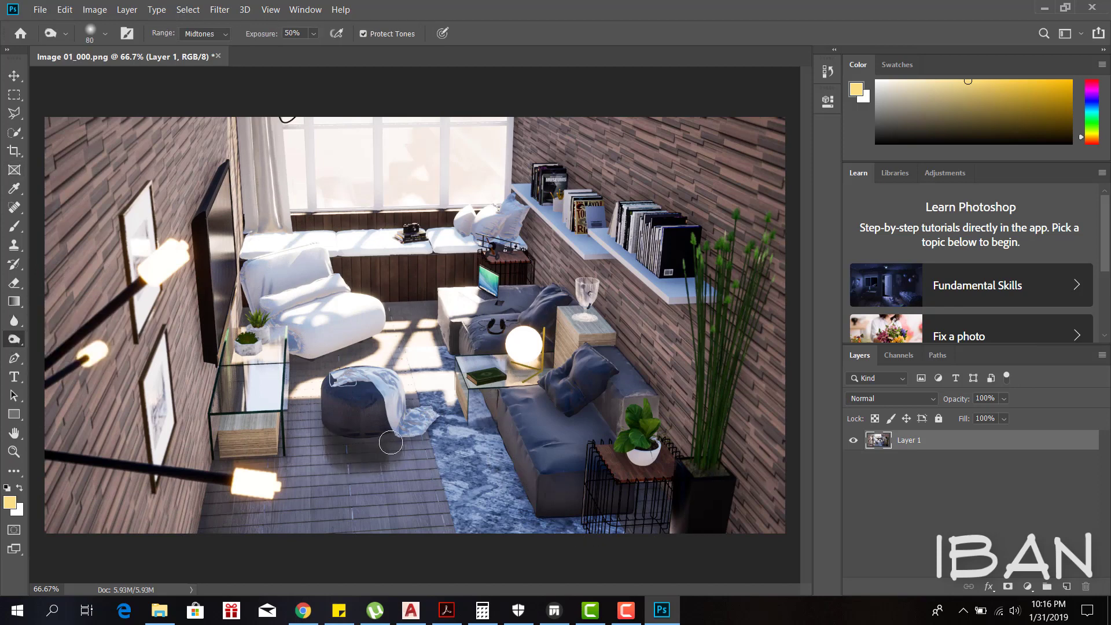
{"action": "left_click_drag", "start_coordinate": [329, 413], "coordinate": [334, 404]}
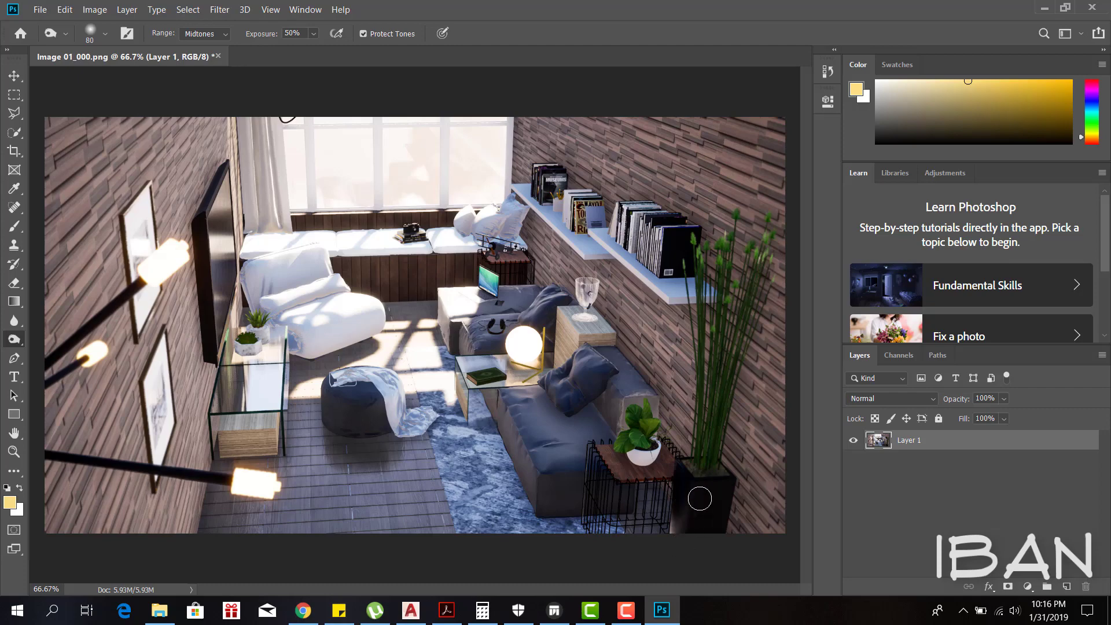
Step: Darken the TV's left edge with the Burn tool at 38% exposure
{"action": "key", "text": "bracketleft"}
{"action": "key", "text": "bracketleft"}
{"action": "key", "text": "bracketleft"}
{"action": "scroll", "coordinate": [604, 258], "scroll_direction": "up", "scroll_amount": 5, "text": "alt"}
{"action": "key", "text": "3"}
{"action": "key", "text": "8"}
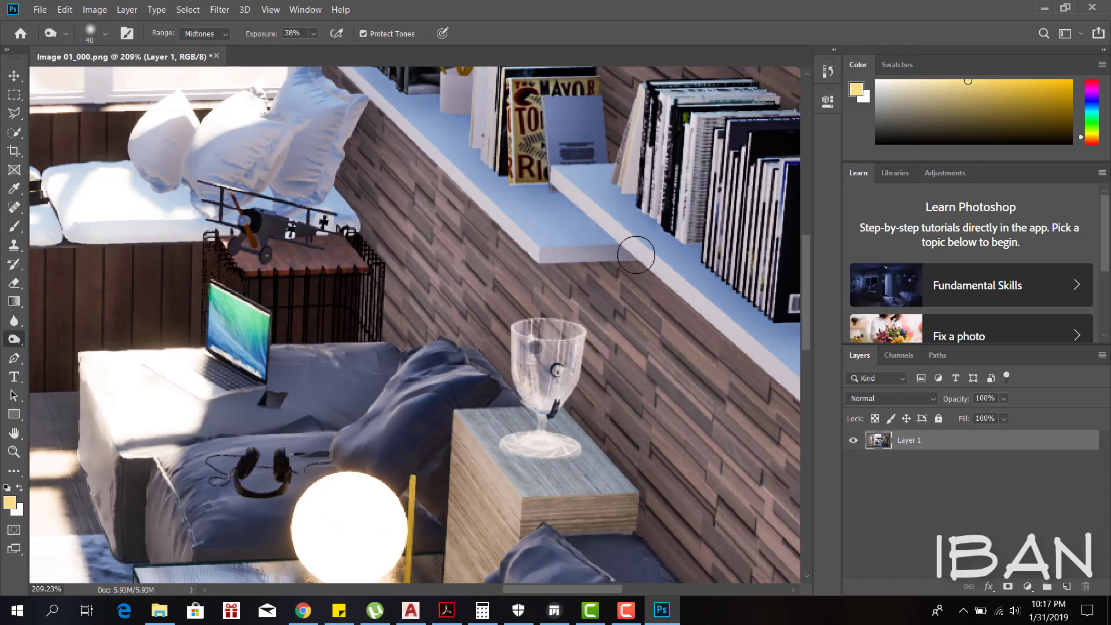
{"action": "scroll", "coordinate": [636, 255], "scroll_direction": "down", "scroll_amount": 2, "text": "alt"}
{"action": "scroll", "coordinate": [666, 272], "scroll_direction": "down", "scroll_amount": 2, "text": "alt"}
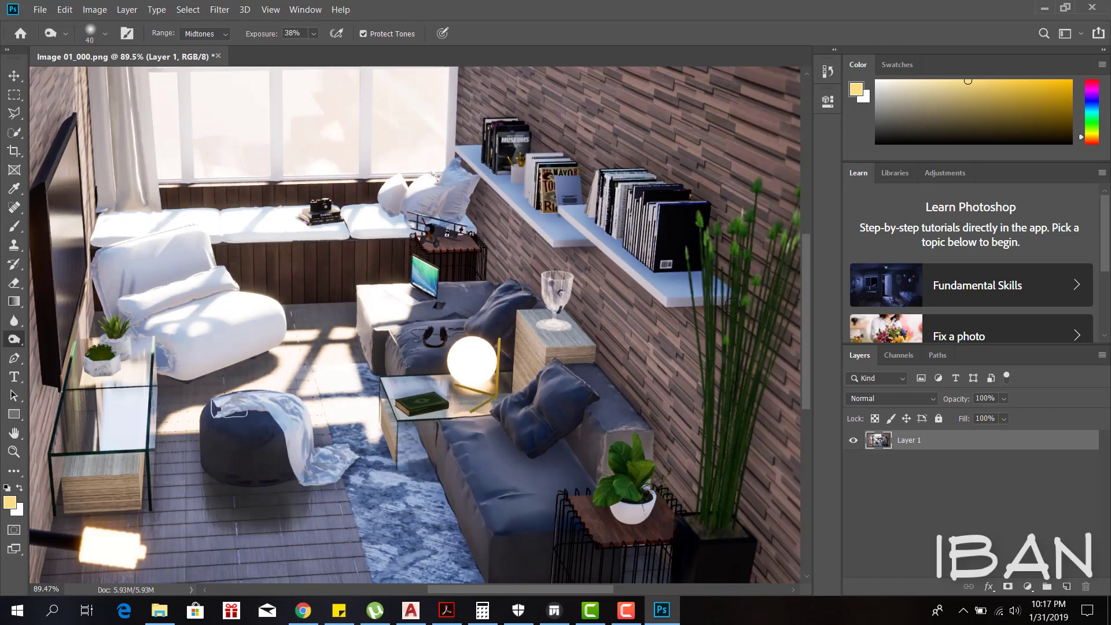
{"action": "scroll", "coordinate": [685, 304], "scroll_direction": "down", "scroll_amount": 1, "text": "alt"}
{"action": "scroll", "coordinate": [637, 255], "scroll_direction": "down", "scroll_amount": 1, "text": "alt"}
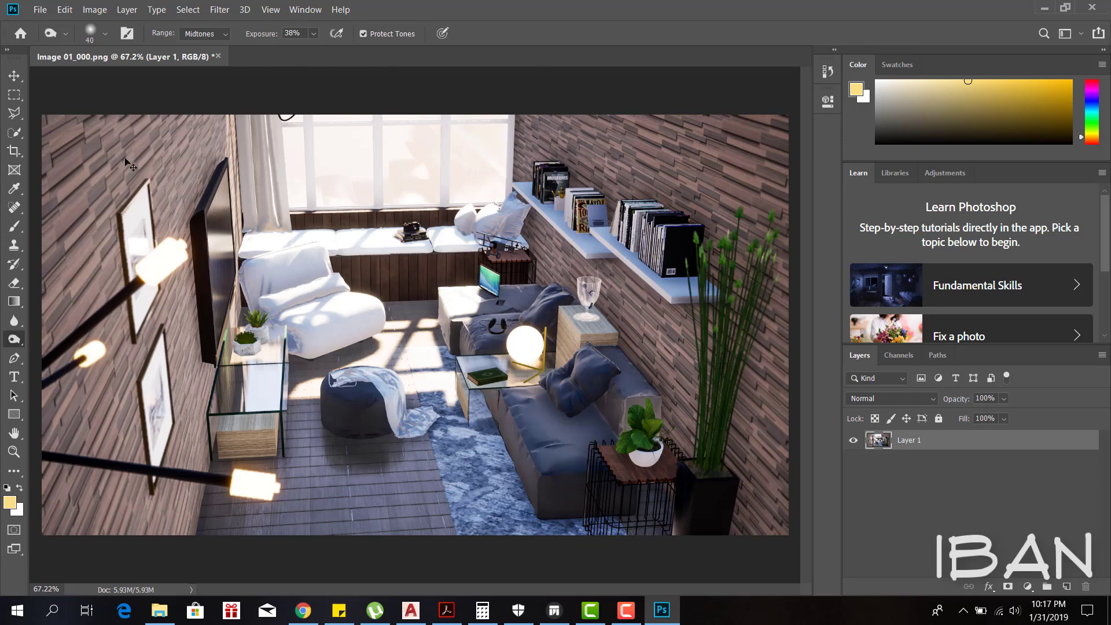
{"action": "left_click_drag", "start_coordinate": [201, 333], "coordinate": [194, 222]}
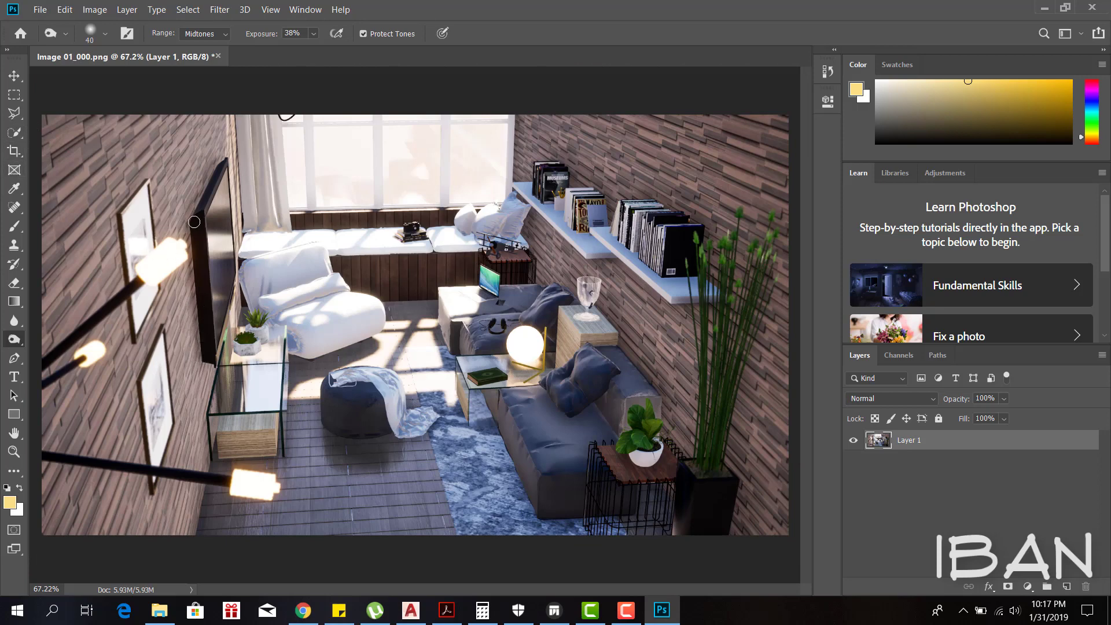
{"action": "left_click_drag", "start_coordinate": [197, 347], "coordinate": [179, 230]}
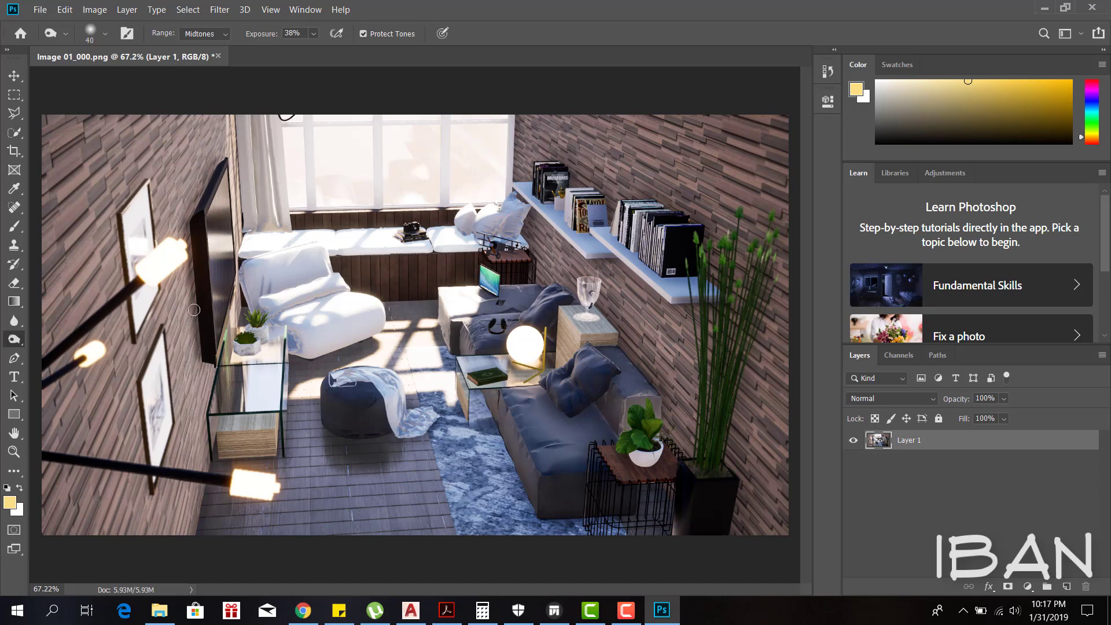
{"action": "left_click_drag", "start_coordinate": [194, 309], "coordinate": [183, 232]}
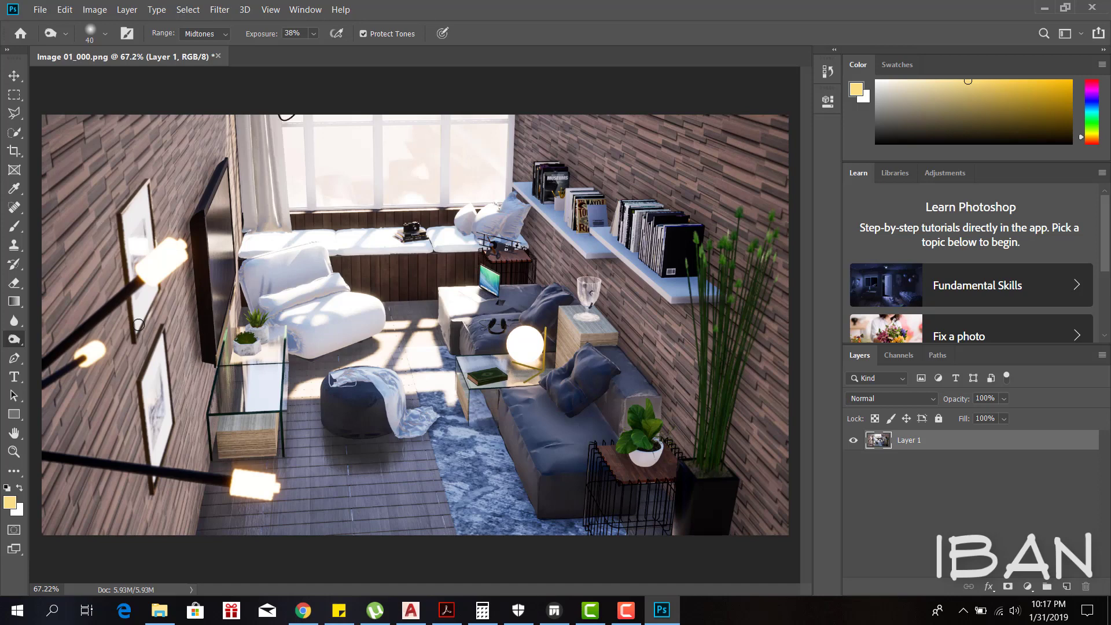
Step: Darken the left edges of both picture frames, undoing an accidental cabinet-base stroke
{"action": "mouse_move", "coordinate": [138, 324]}
{"action": "left_mouse_down"}
{"action": "mouse_move", "coordinate": [113, 228]}
{"action": "mouse_move", "coordinate": [133, 335]}
{"action": "left_mouse_up"}
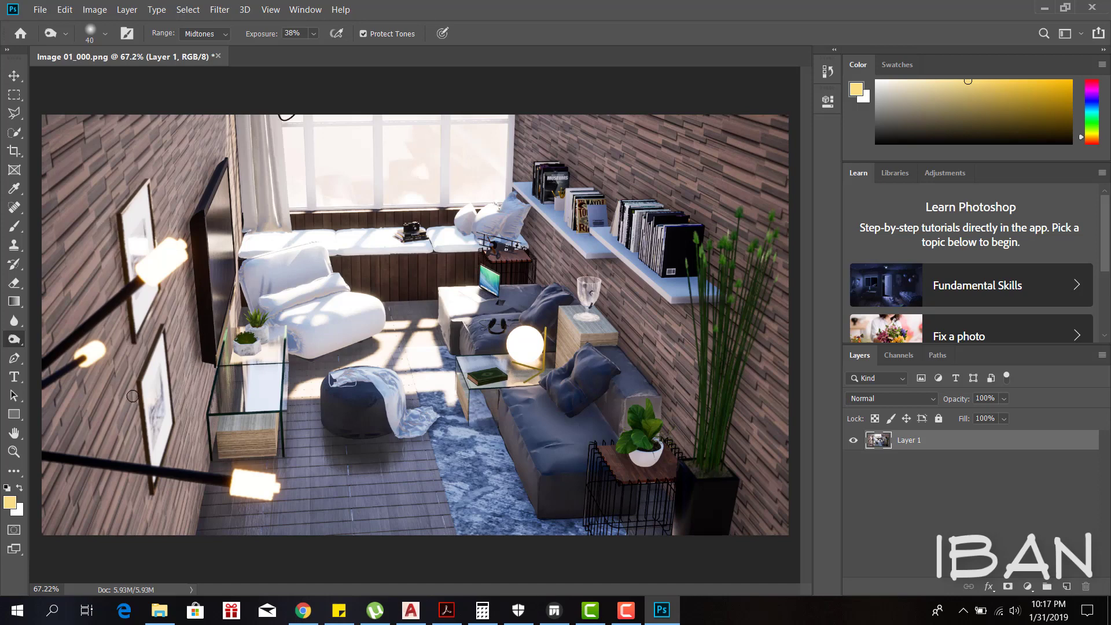
{"action": "left_click_drag", "start_coordinate": [132, 395], "coordinate": [143, 440]}
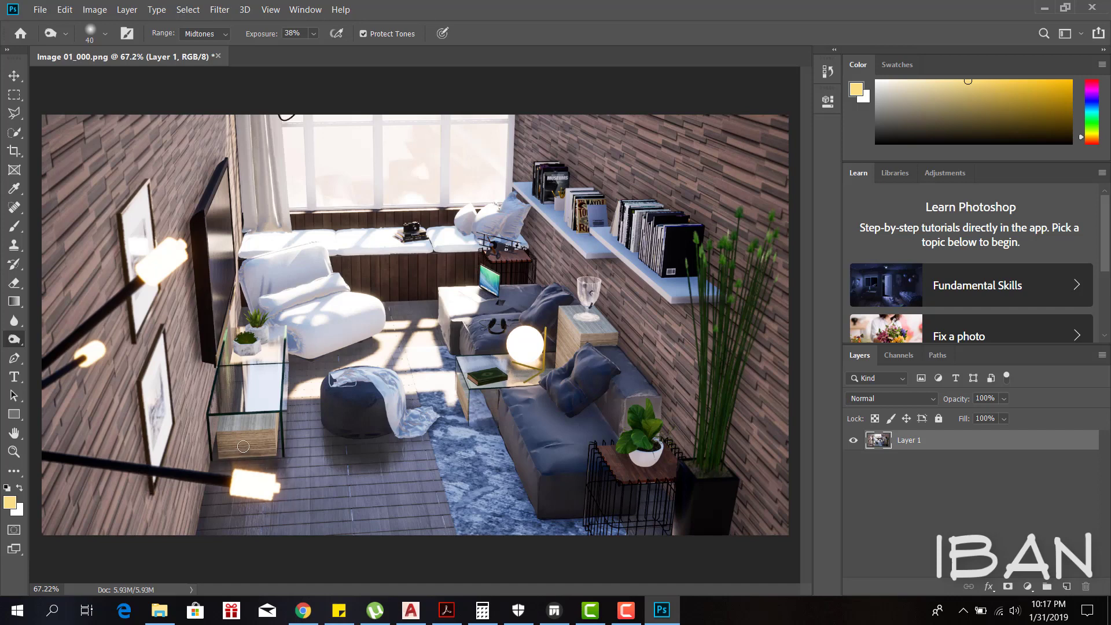
{"action": "key", "text": "bracketright"}
{"action": "key", "text": "bracketright"}
{"action": "left_click_drag", "start_coordinate": [232, 442], "coordinate": [268, 431]}
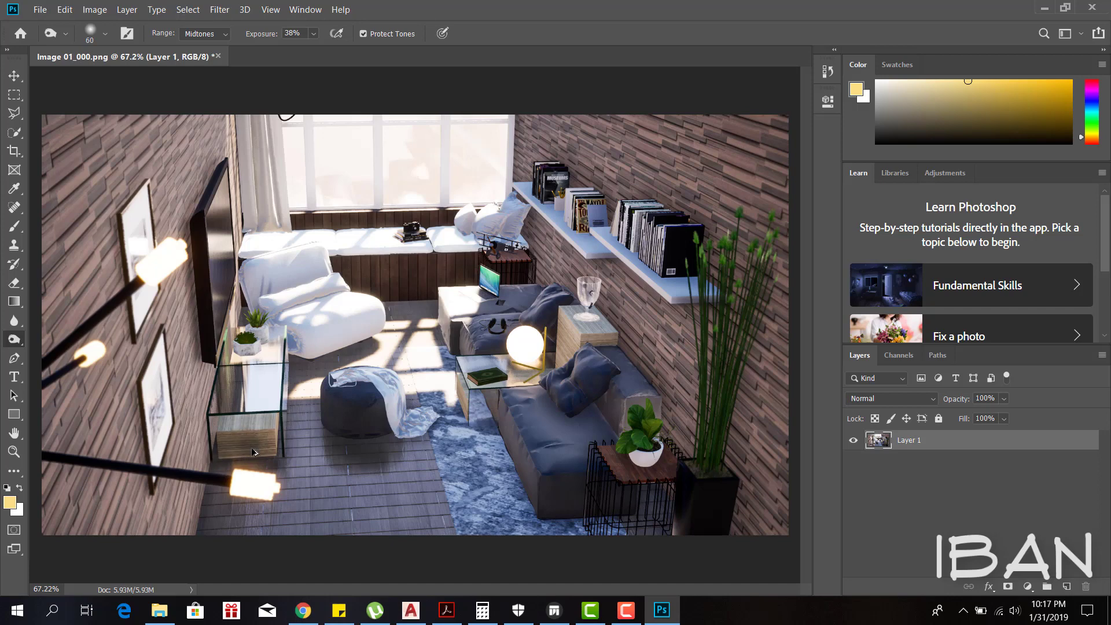
{"action": "key", "text": "ctrl+z"}
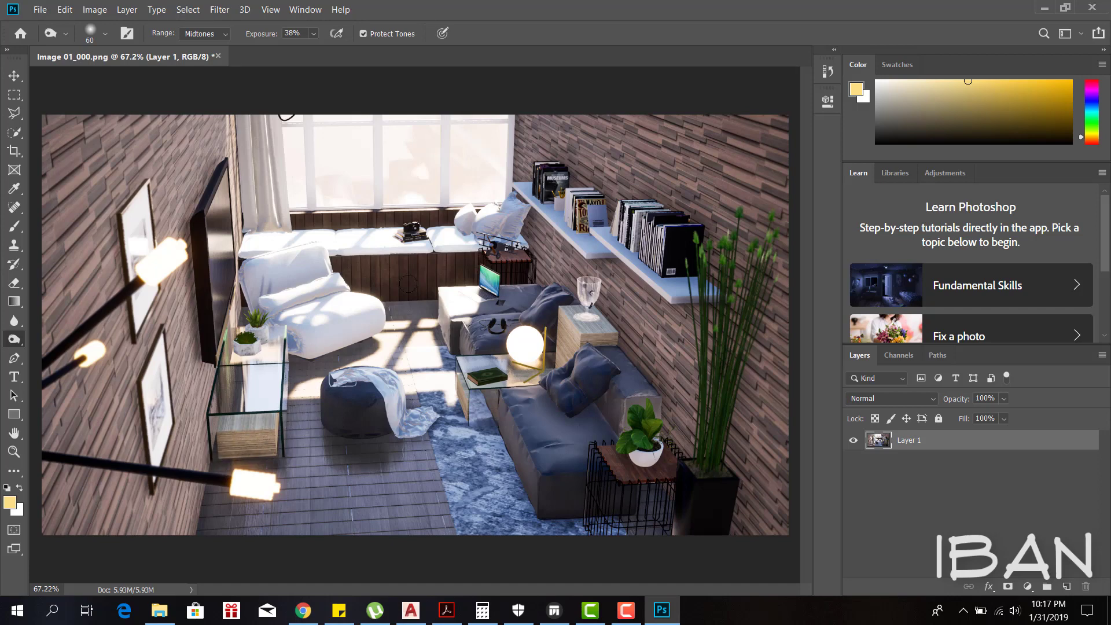
{"action": "key", "text": "bracketright"}
{"action": "key", "text": "bracketright"}
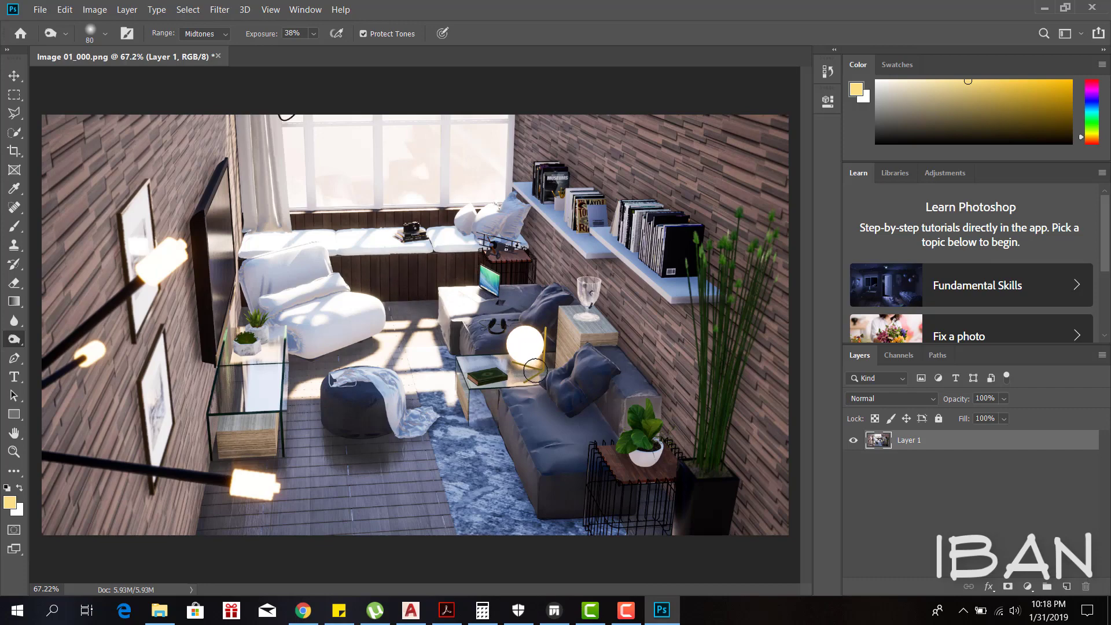
Step: Save the retouched render as JPEG Image 01_000 and view it in Photos
{"action": "key", "text": "ctrl+shift+s"}
{"action": "left_click", "coordinate": [352, 288]}
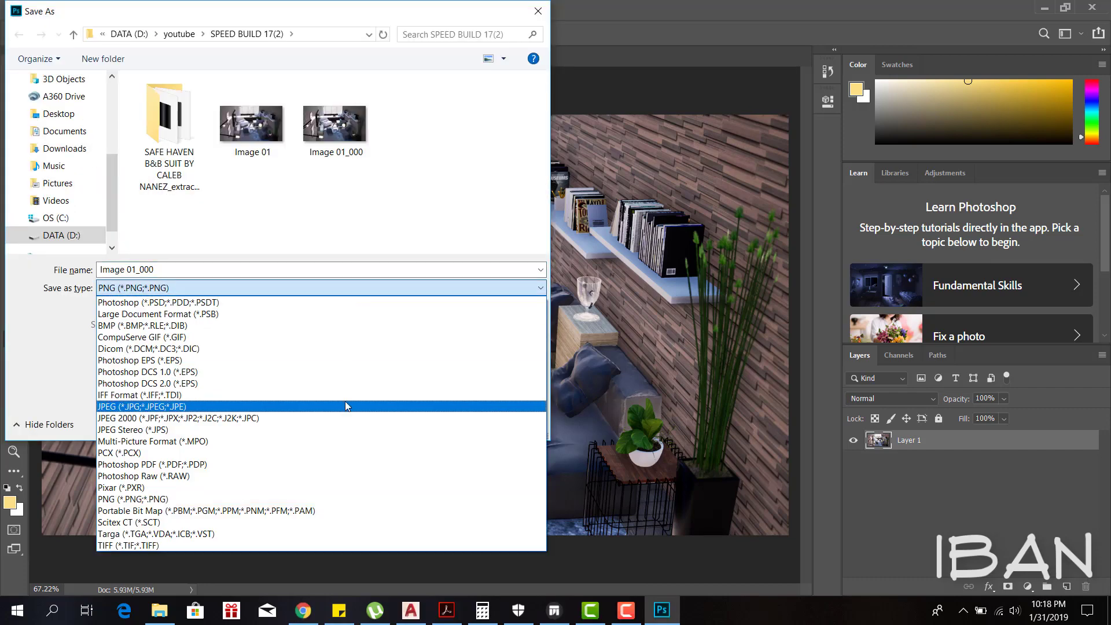
{"action": "left_click", "coordinate": [347, 406]}
{"action": "left_click", "coordinate": [345, 275]}
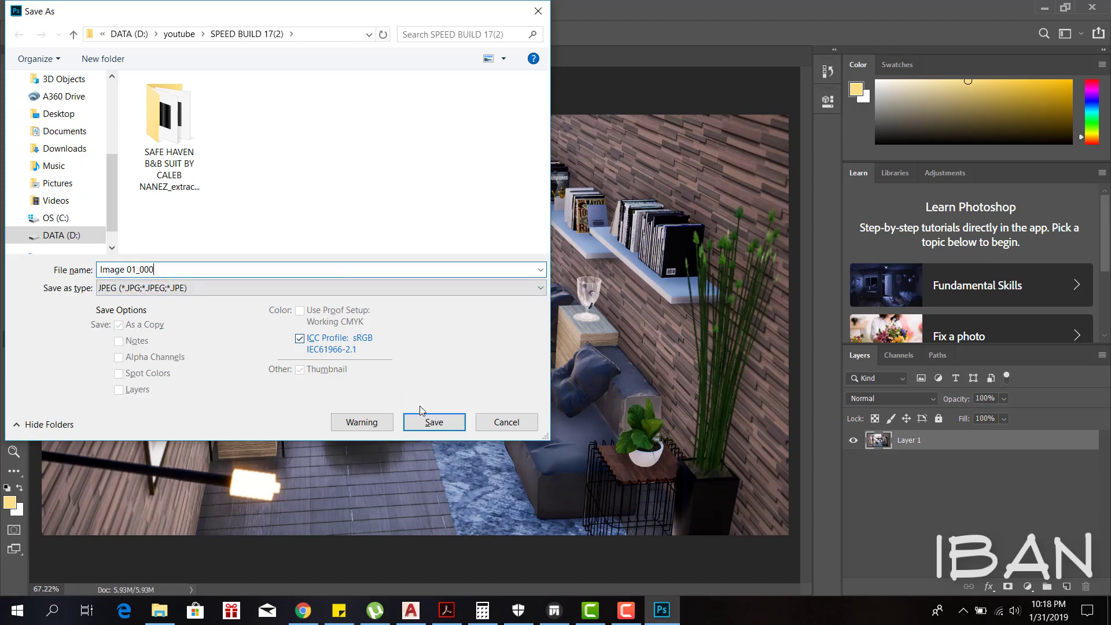
{"action": "key", "text": "Return"}
{"action": "left_click", "coordinate": [636, 138]}
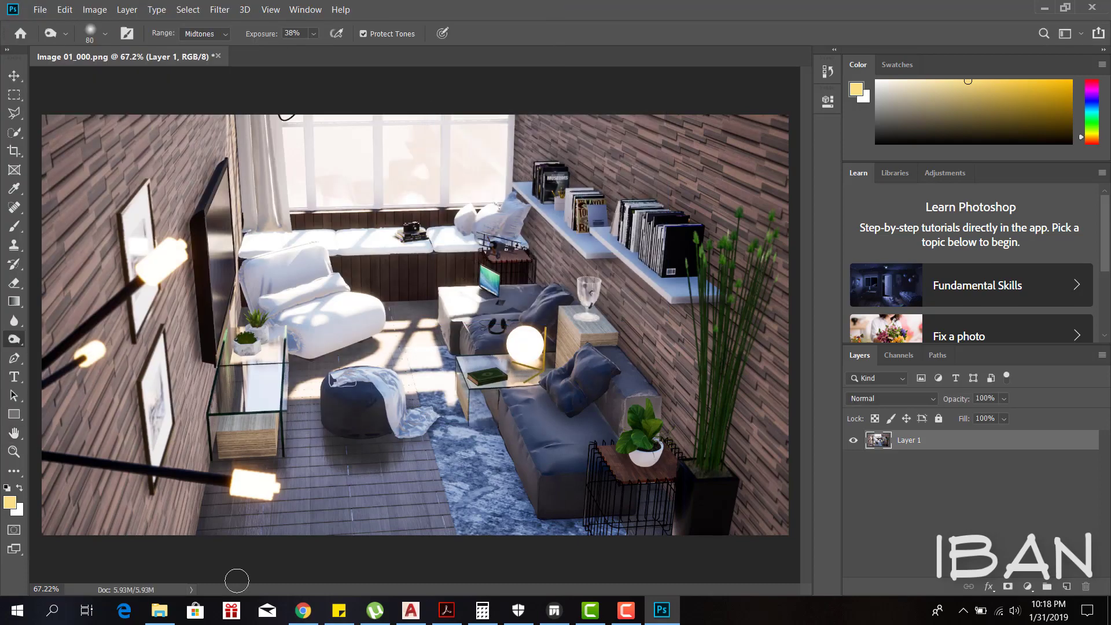
{"action": "left_click", "coordinate": [159, 611]}
{"action": "double_click", "coordinate": [191, 323]}
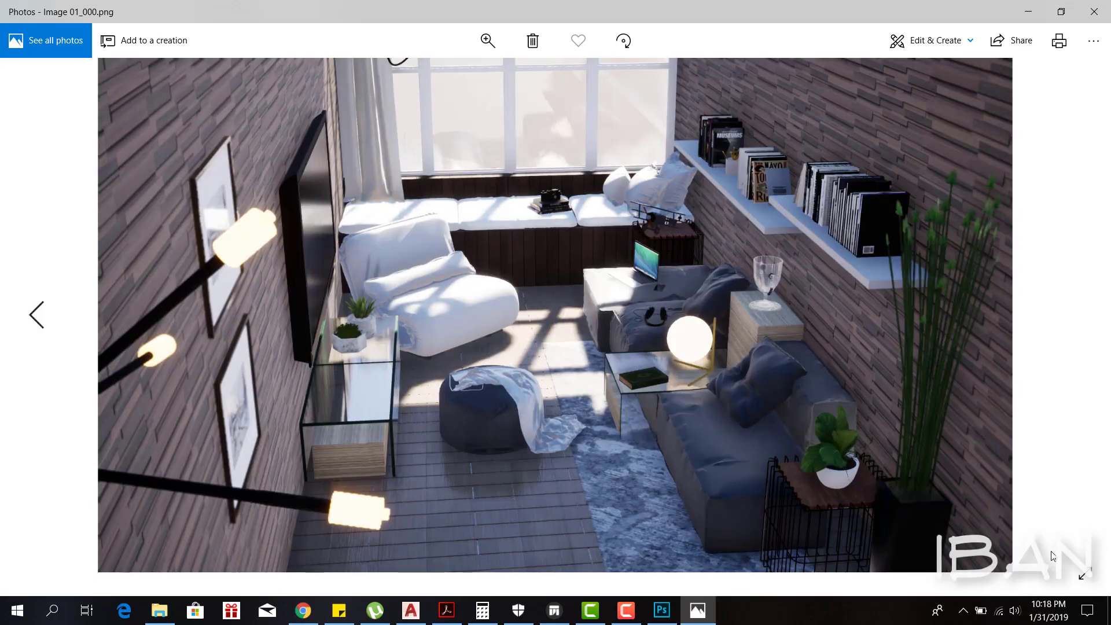
Step: Show the retouched Image 01_000 loft render full screen in Windows Photos
{"action": "key", "text": "F11"}
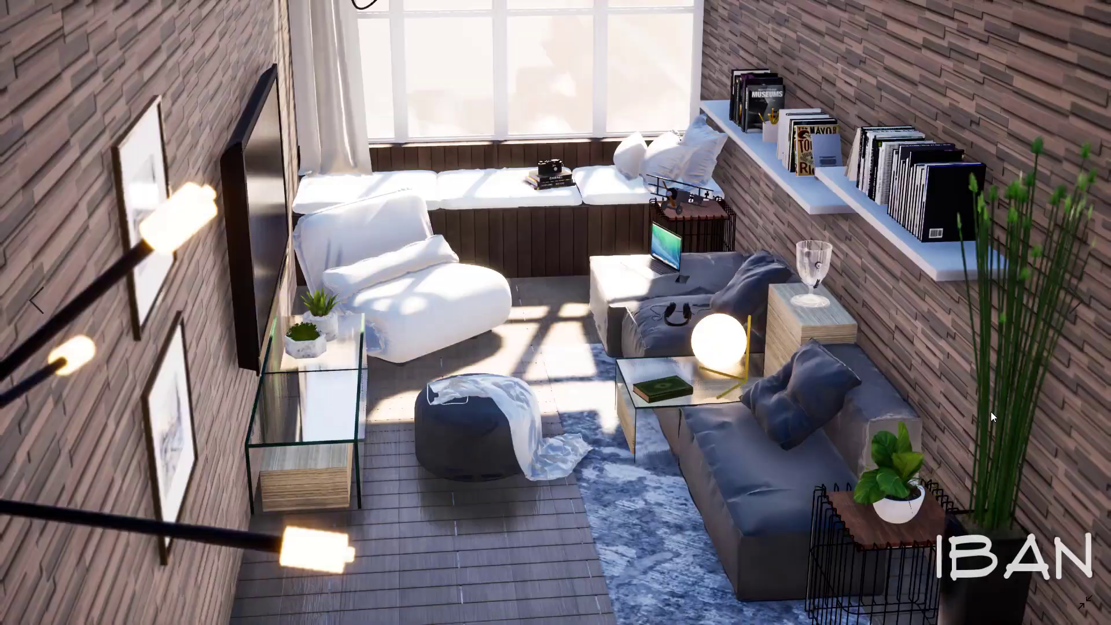